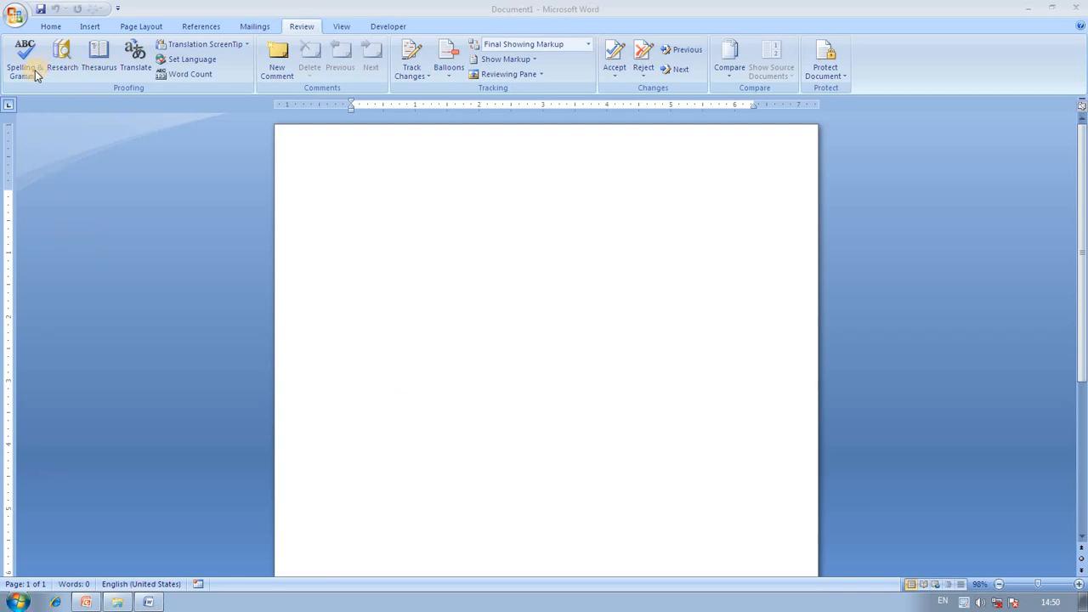
Fill the blank page with sample paragraphs using =rand().
click(413, 165)
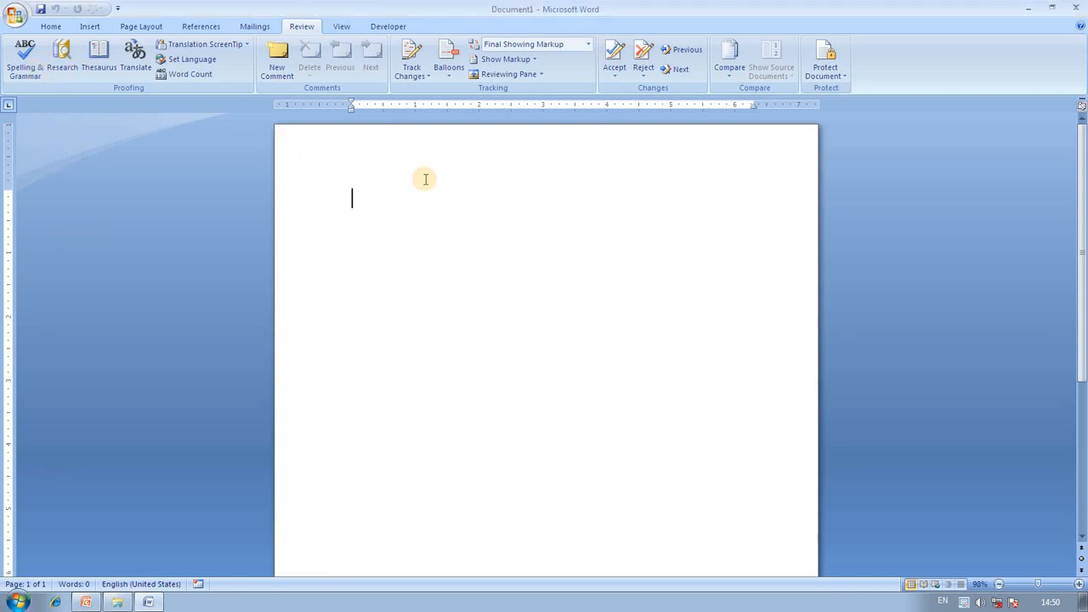
text(=rand())
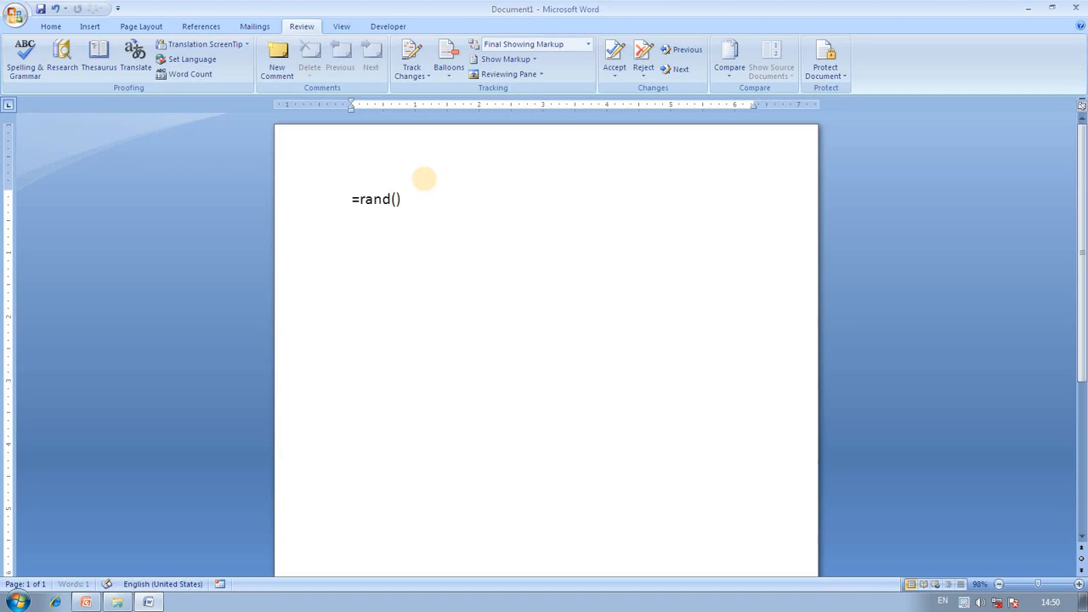
key(Return)
scroll(667, 337, up, 2)
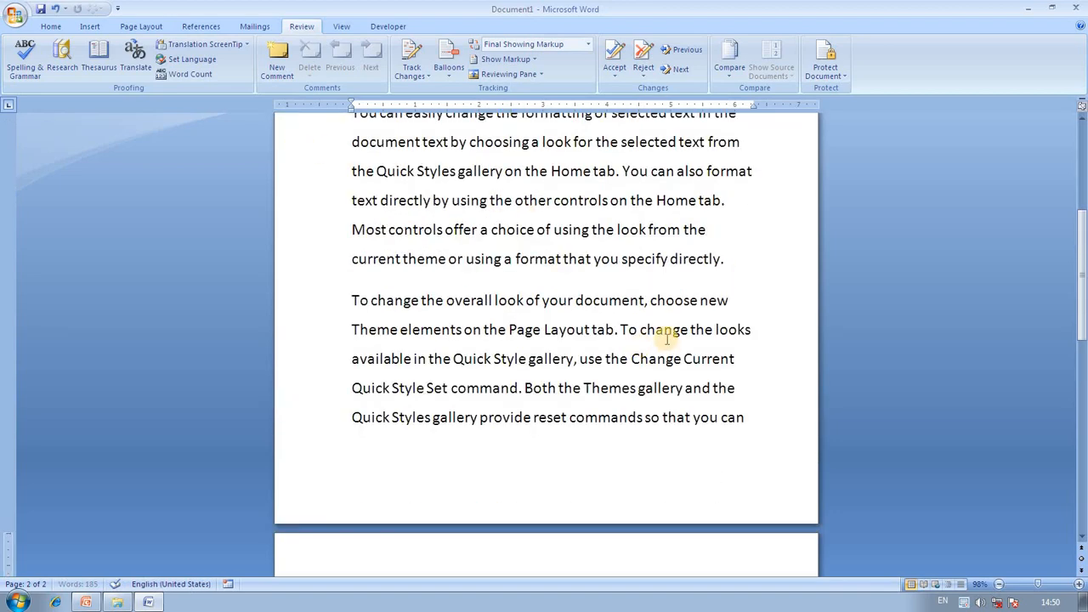
scroll(668, 337, up, 4)
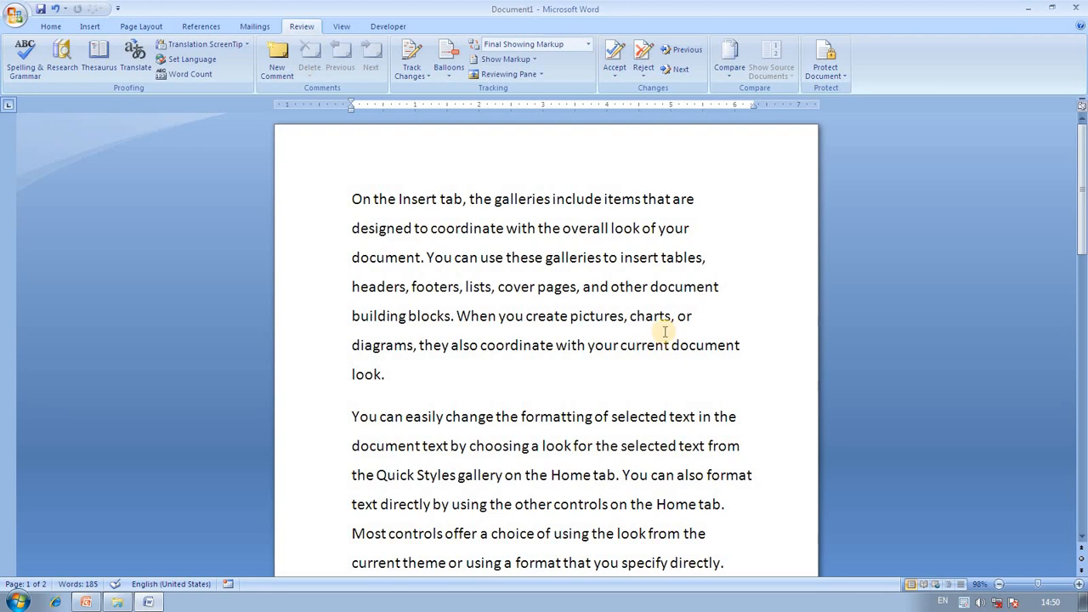
Misspell galleries (twice), items and headers by deleting a letter from each.
click(521, 198)
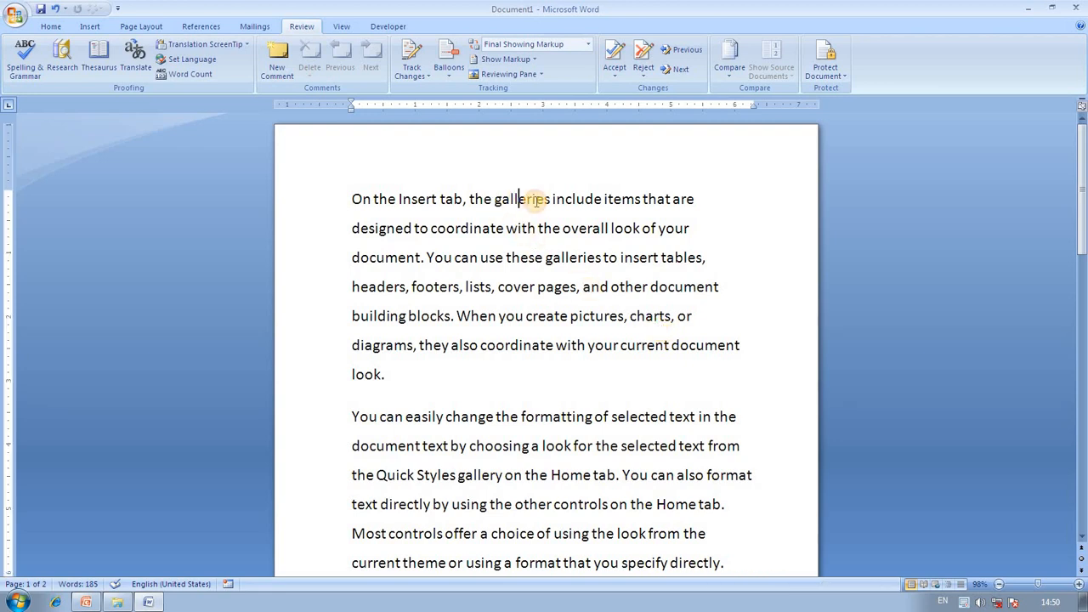
key(BackSpace)
click(633, 199)
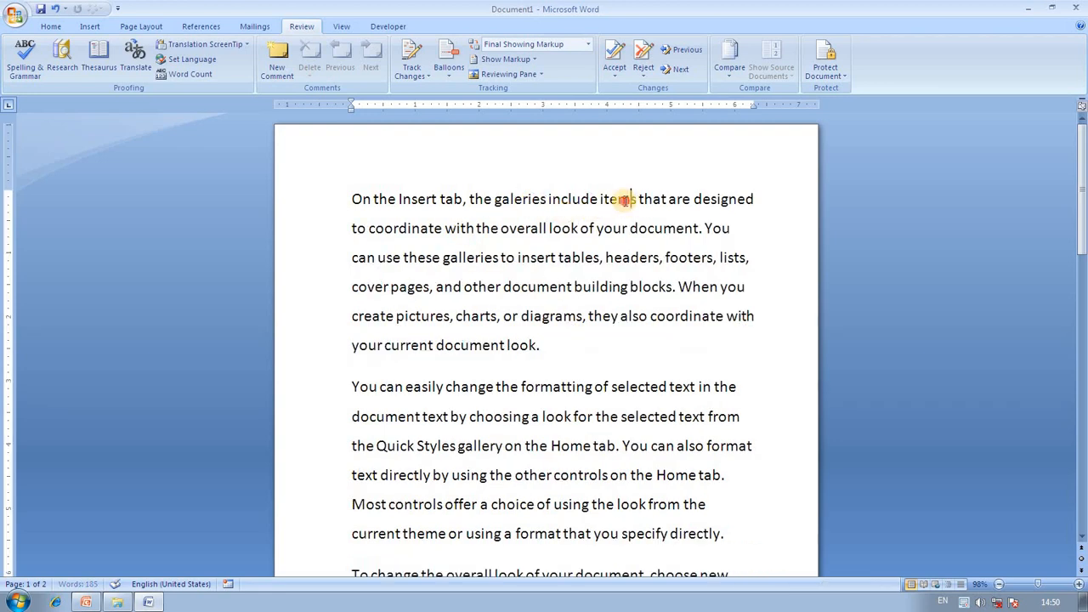
key(BackSpace)
click(644, 259)
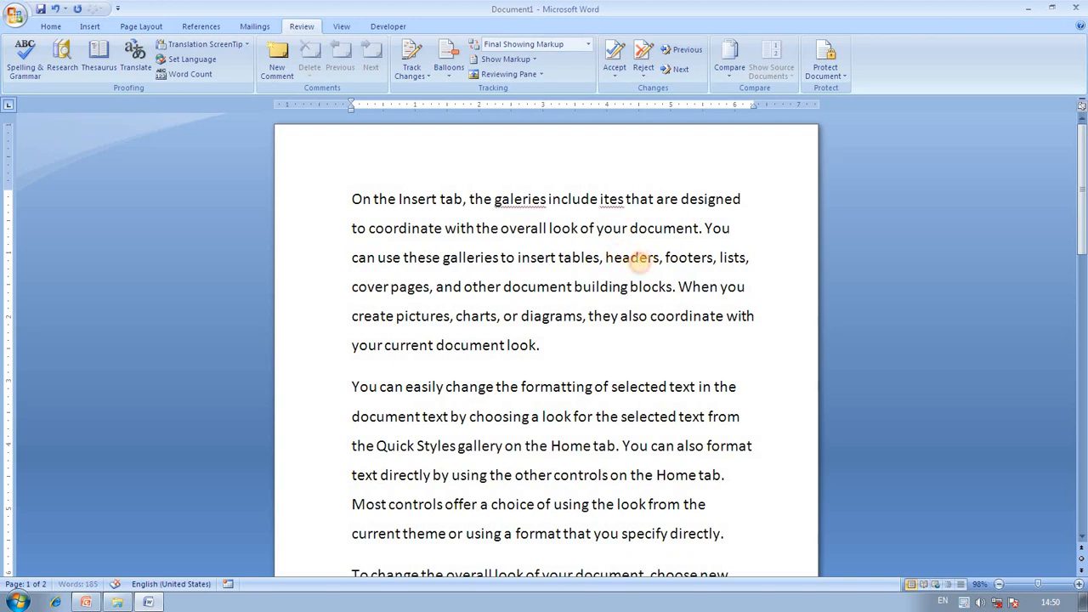
key(BackSpace)
click(473, 258)
key(BackSpace)
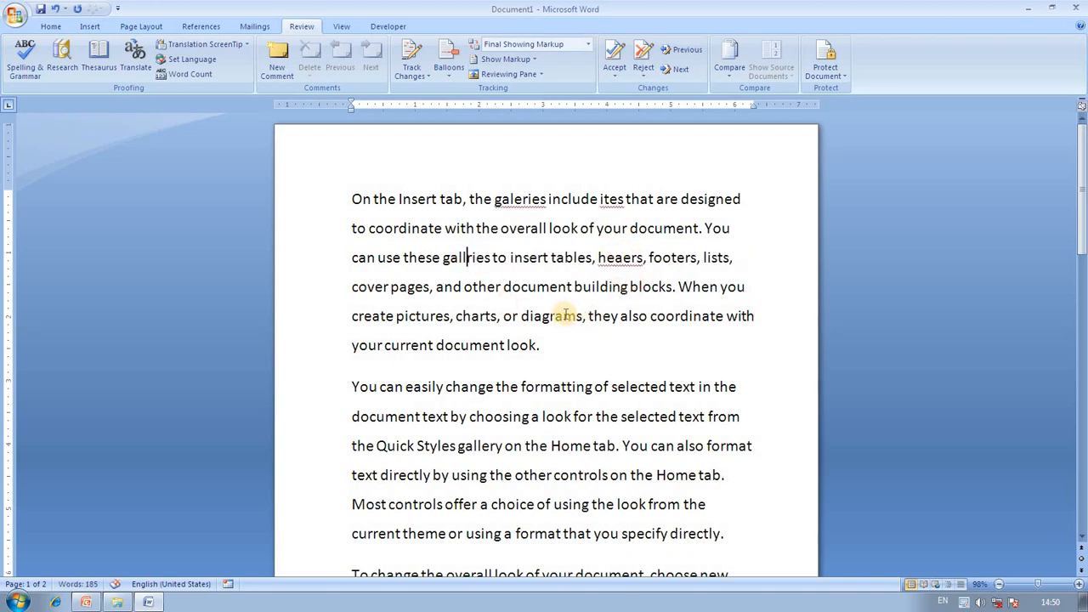
Misspell diagrams, formatting and Styles by deleting letters from each.
click(560, 315)
key(BackSpace)
click(570, 380)
key(BackSpace)
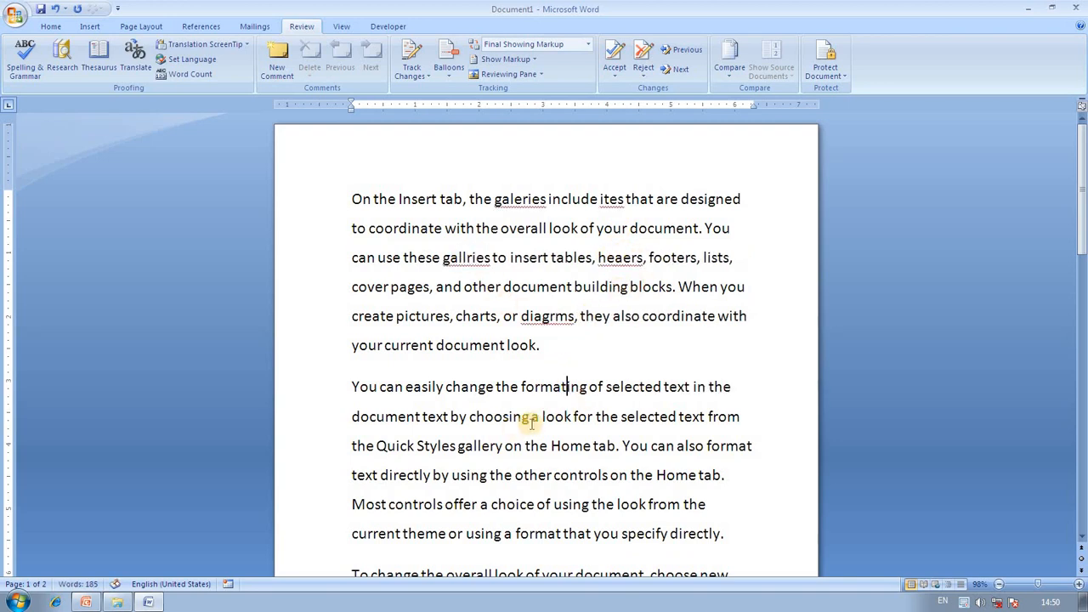
click(548, 387)
key(BackSpace)
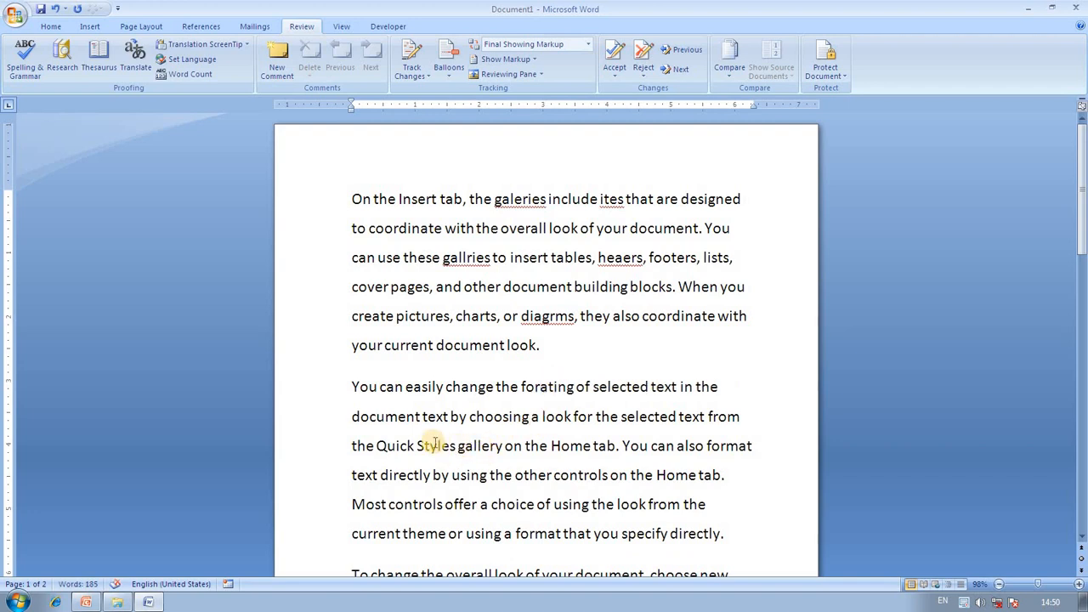
click(436, 446)
key(BackSpace)
click(600, 365)
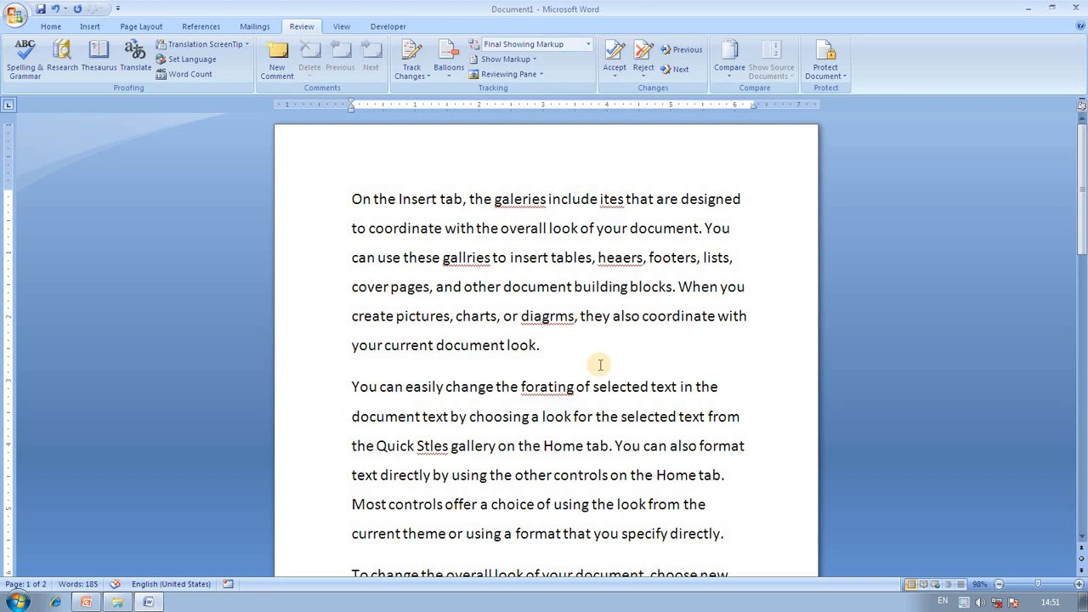
Run Spelling & Grammar, changing to diagrams, formatting, Styles, galleries, items and headers.
click(26, 75)
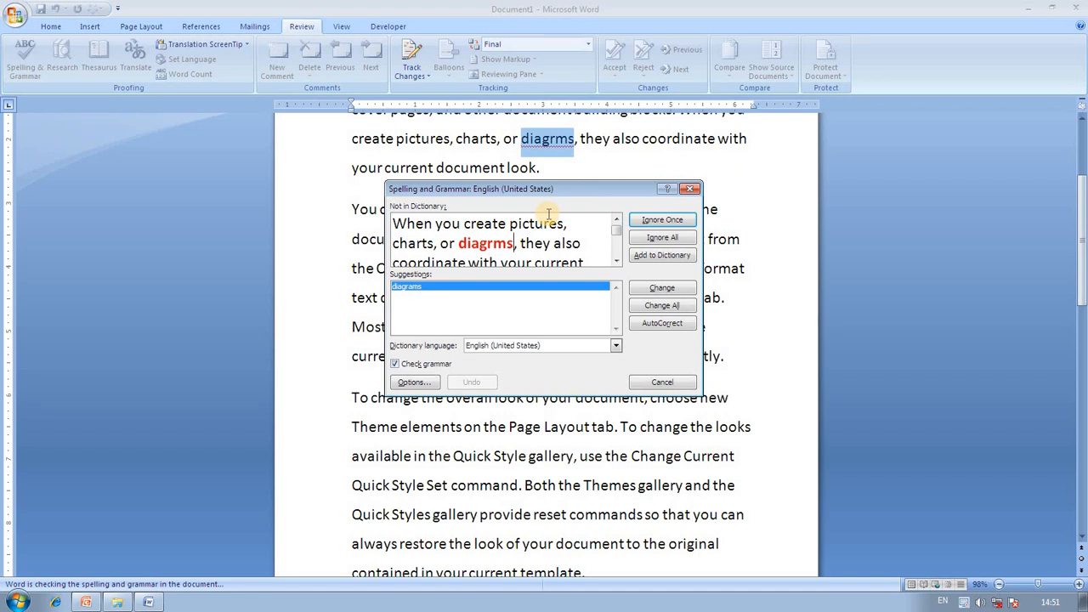
click(662, 288)
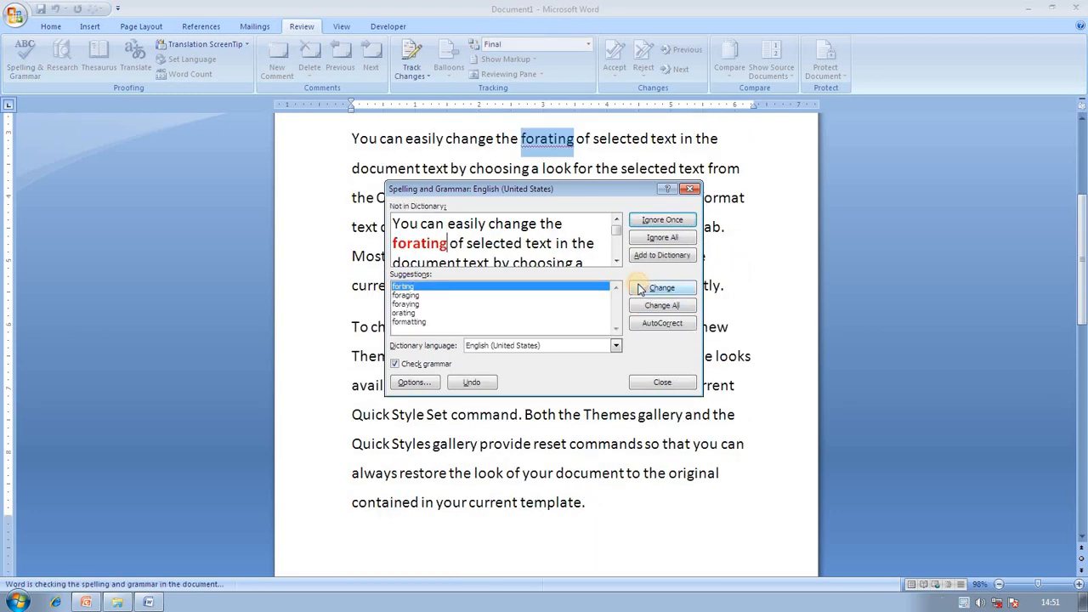
click(410, 321)
click(644, 292)
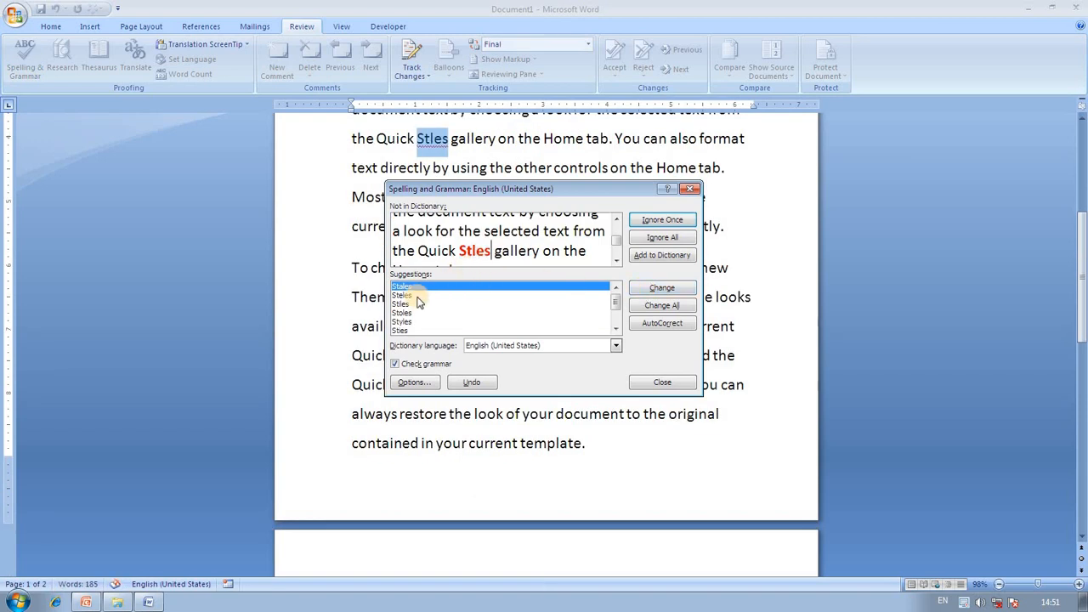
click(403, 322)
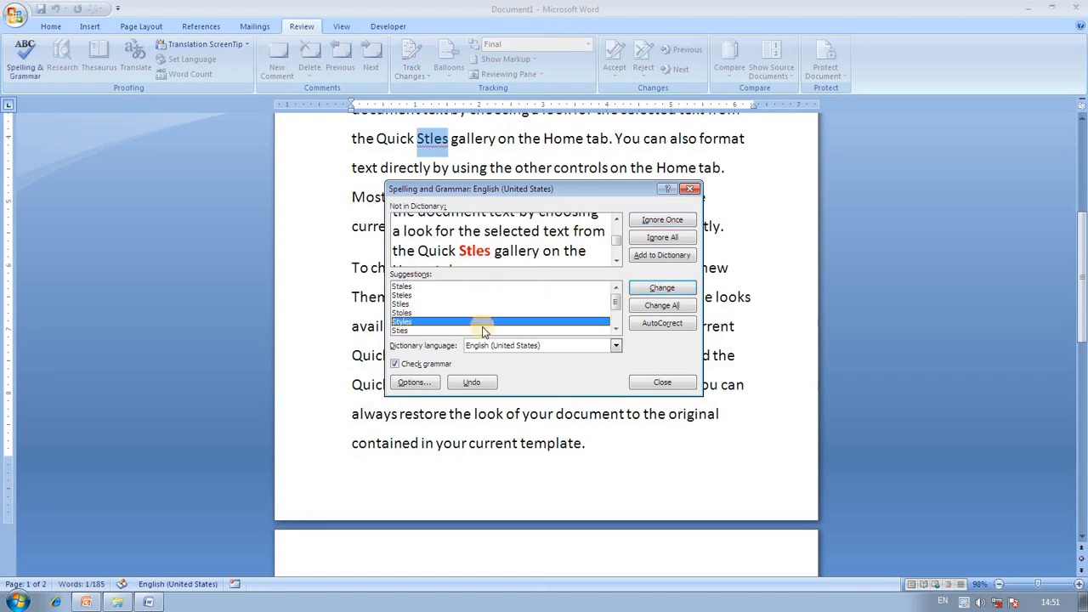
click(633, 289)
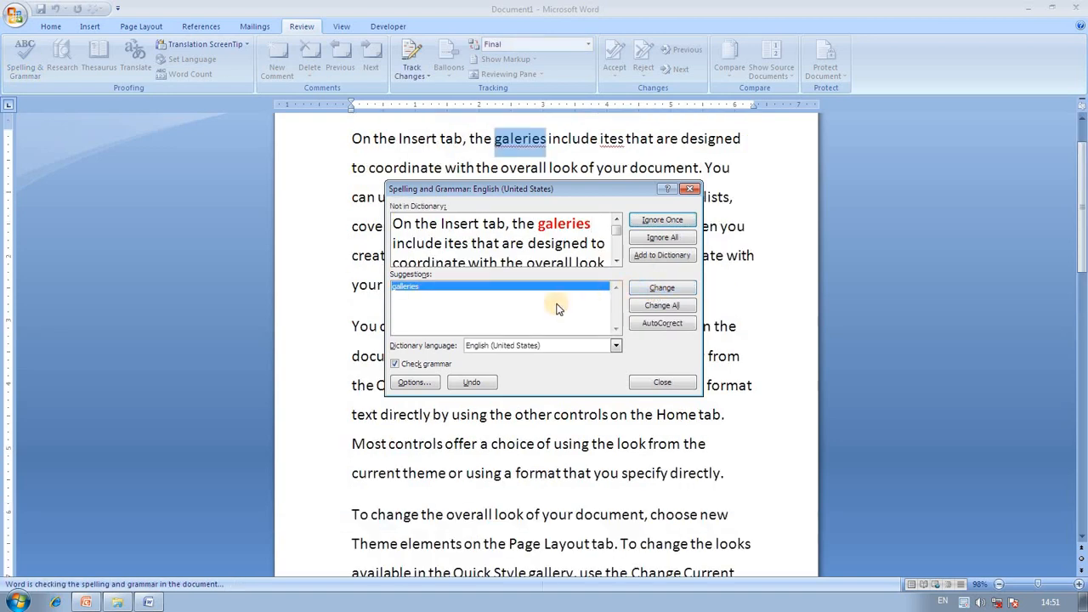
click(667, 288)
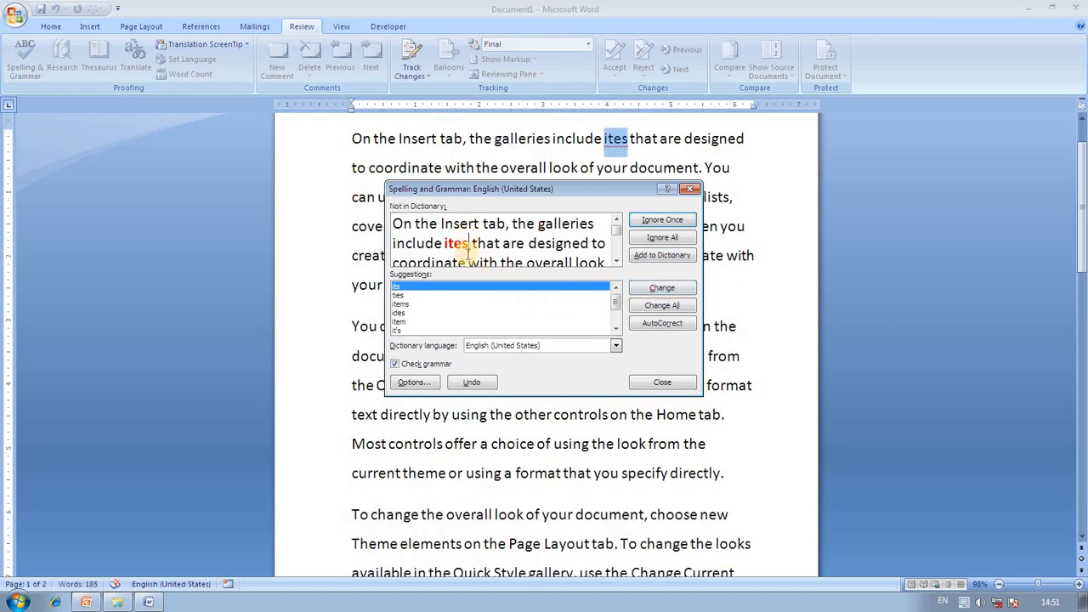
click(411, 304)
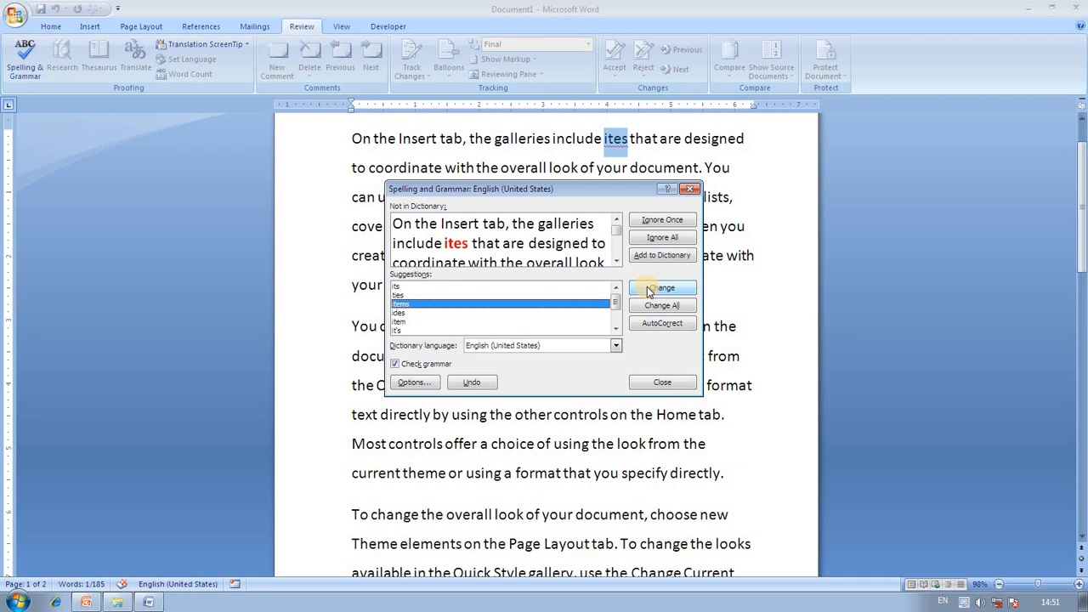
click(656, 288)
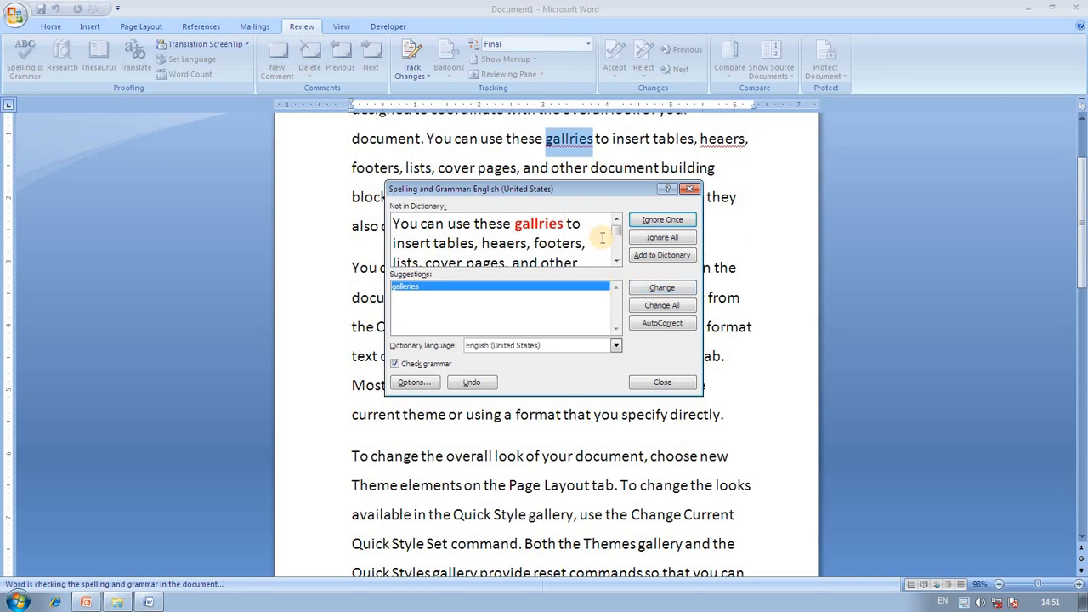
click(662, 289)
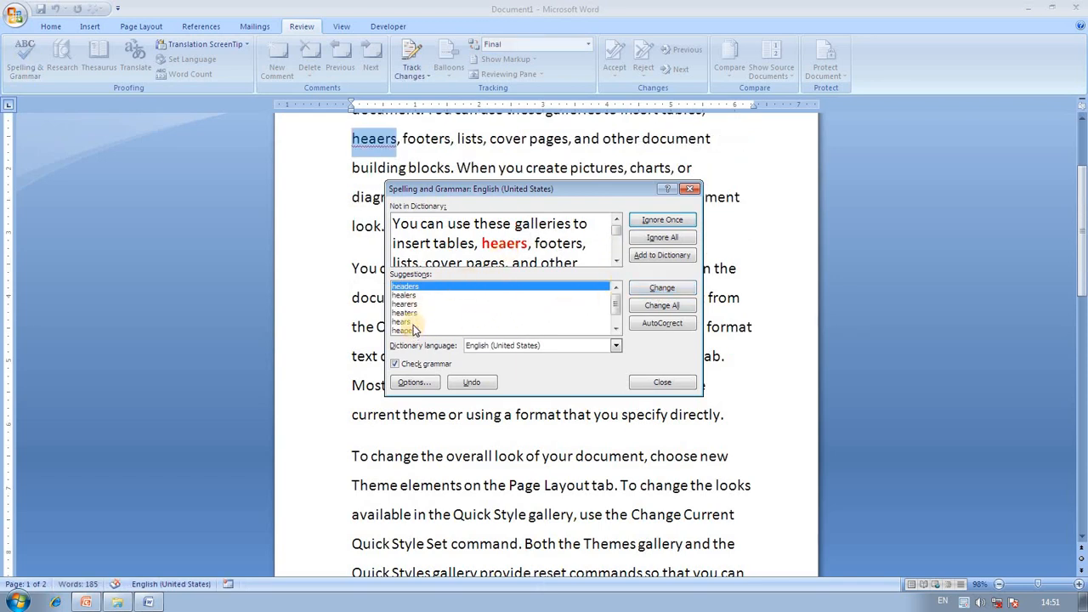
click(655, 289)
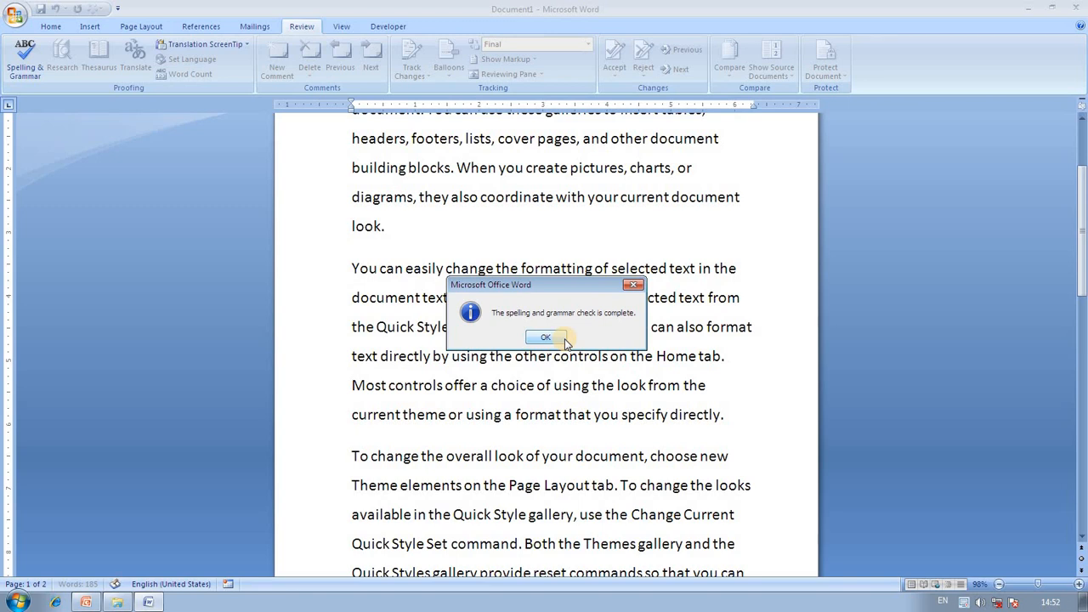
click(565, 339)
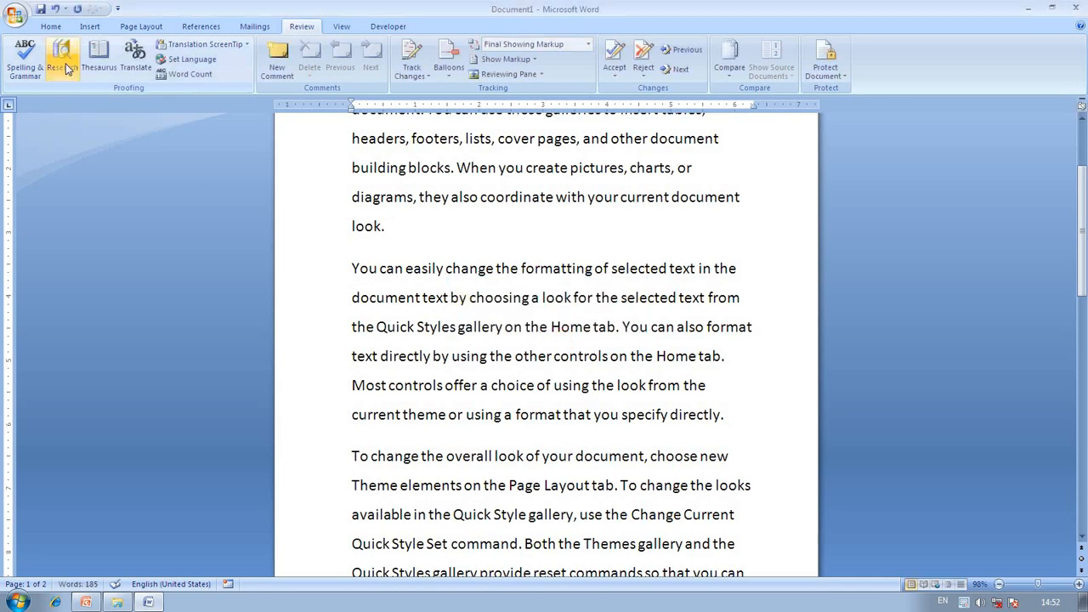
Research galleries in the docked Research pane's English thesaurus, viewing related word gallery.
scroll(498, 227, up, 2)
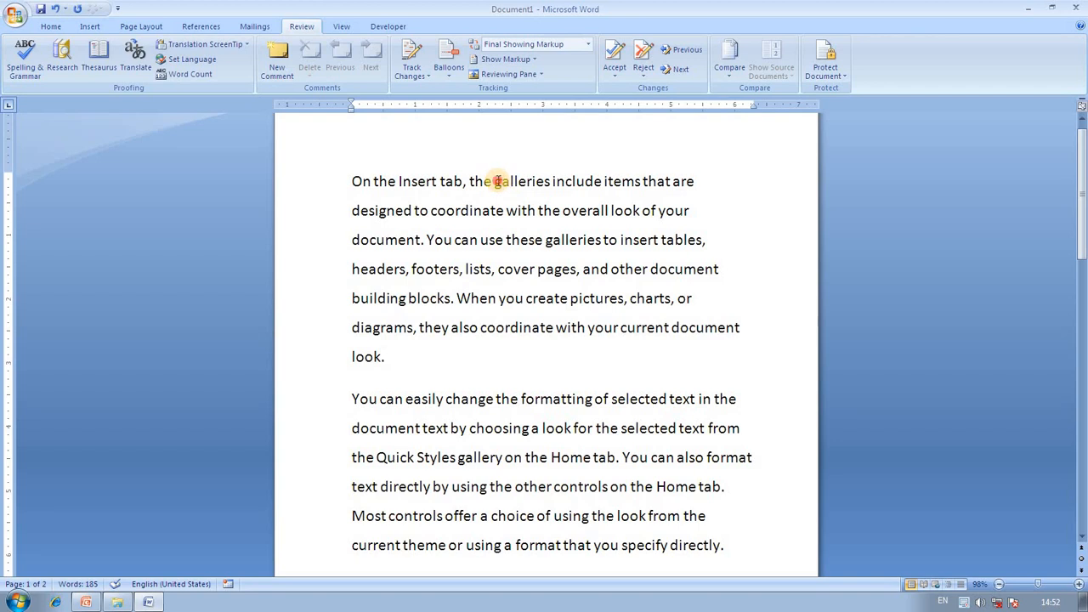
drag(495, 181, 548, 182)
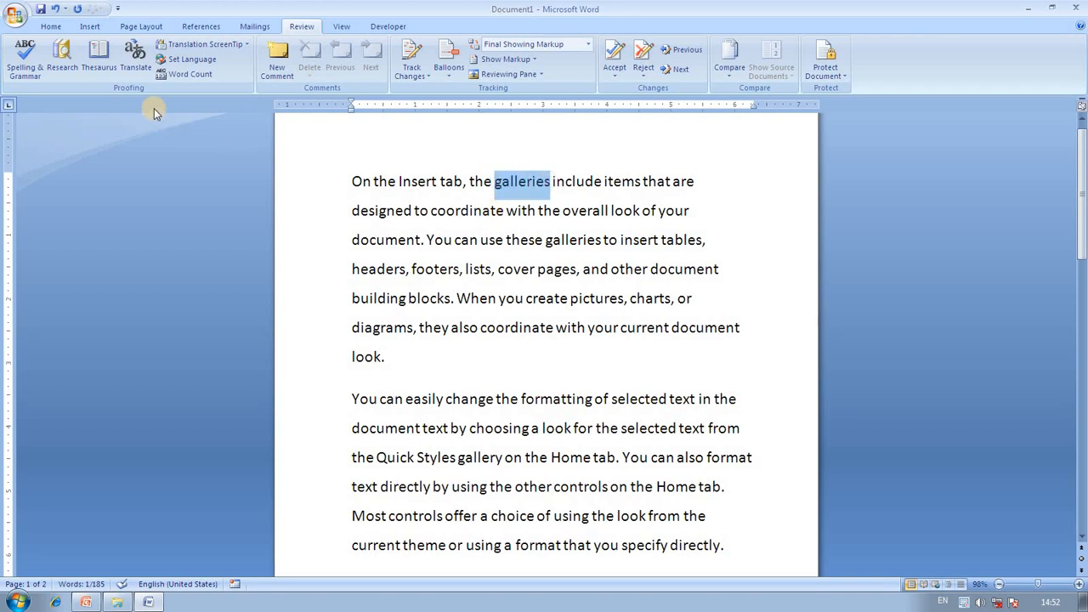
click(66, 59)
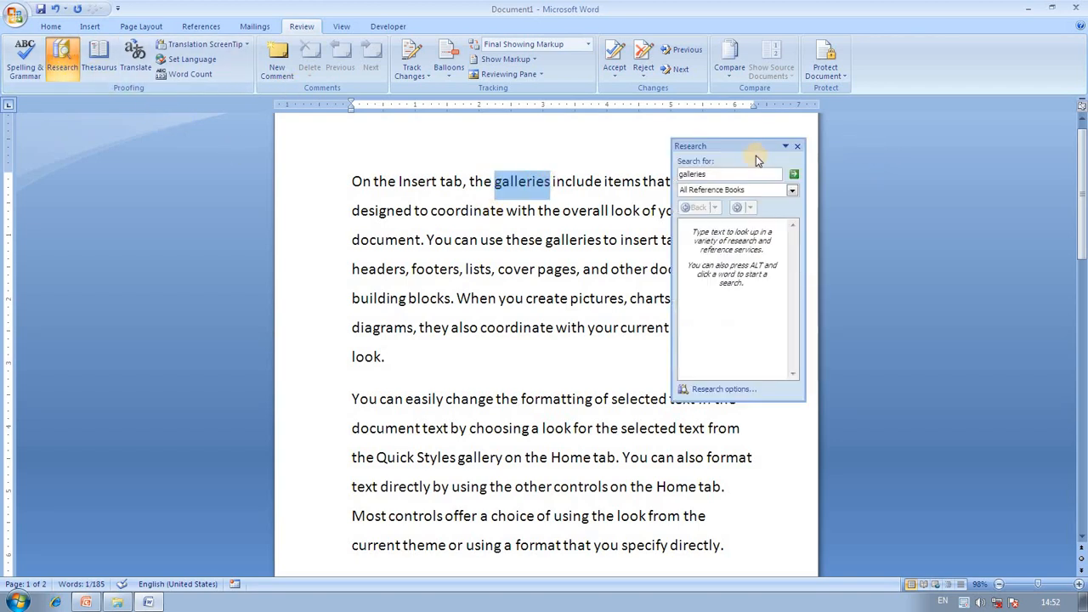
drag(774, 399, 773, 585)
drag(723, 146, 947, 119)
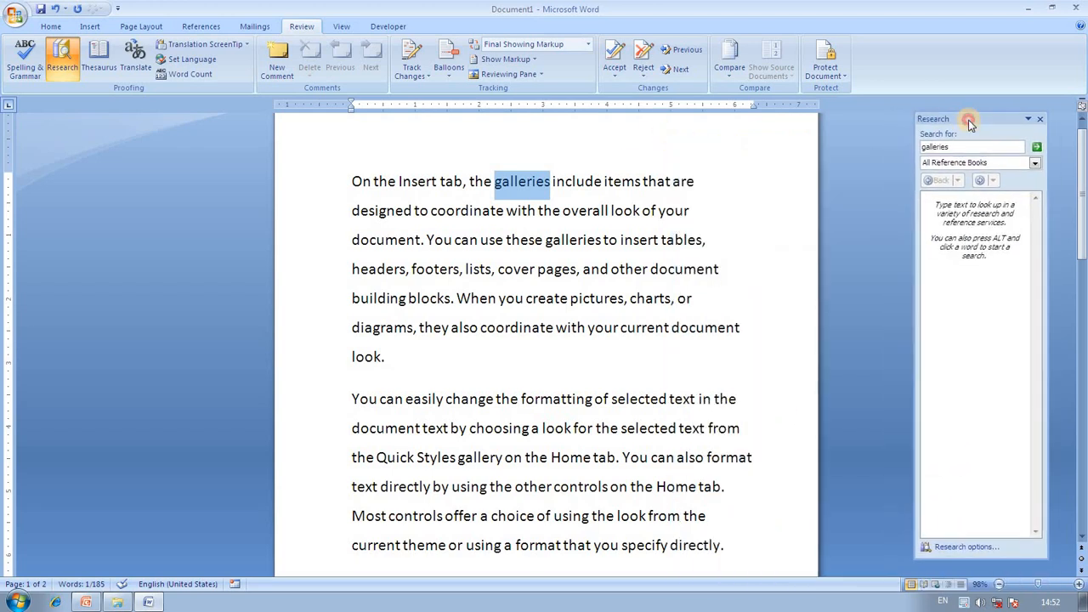
click(1034, 162)
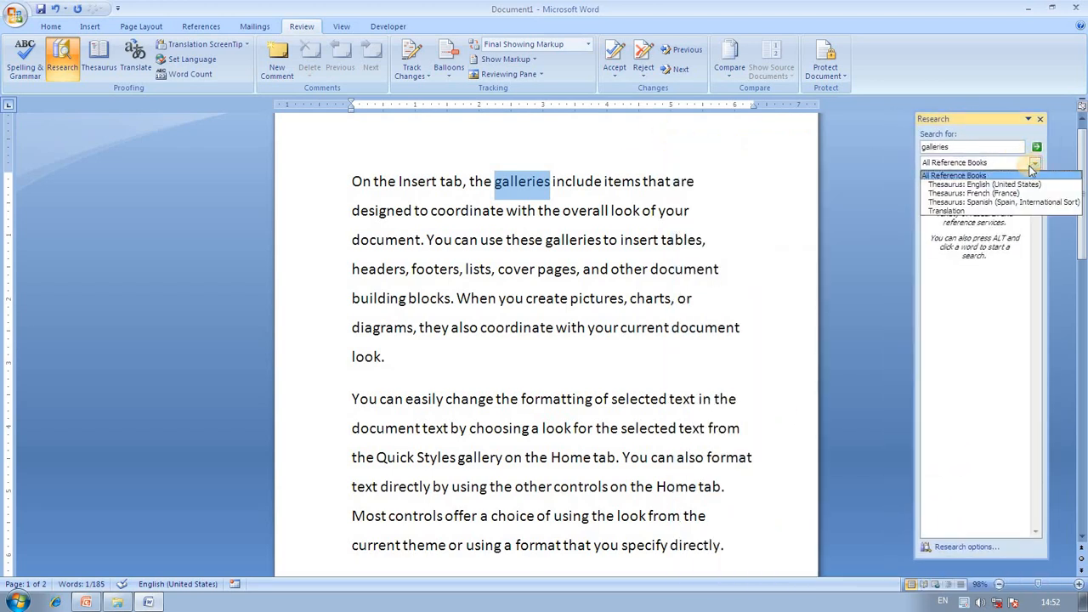
click(1021, 185)
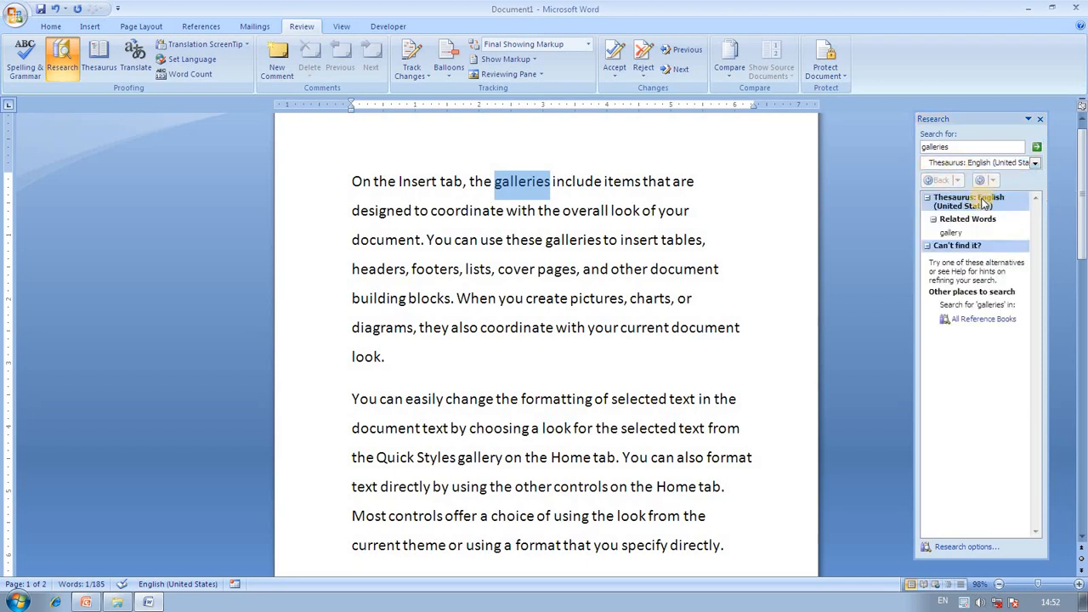
click(1018, 233)
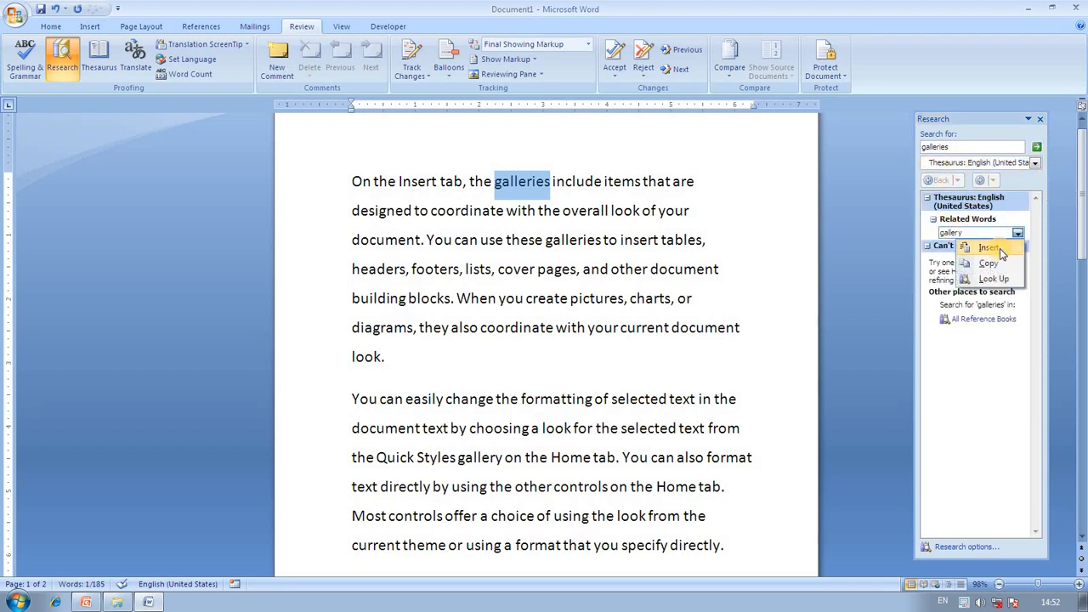
click(996, 337)
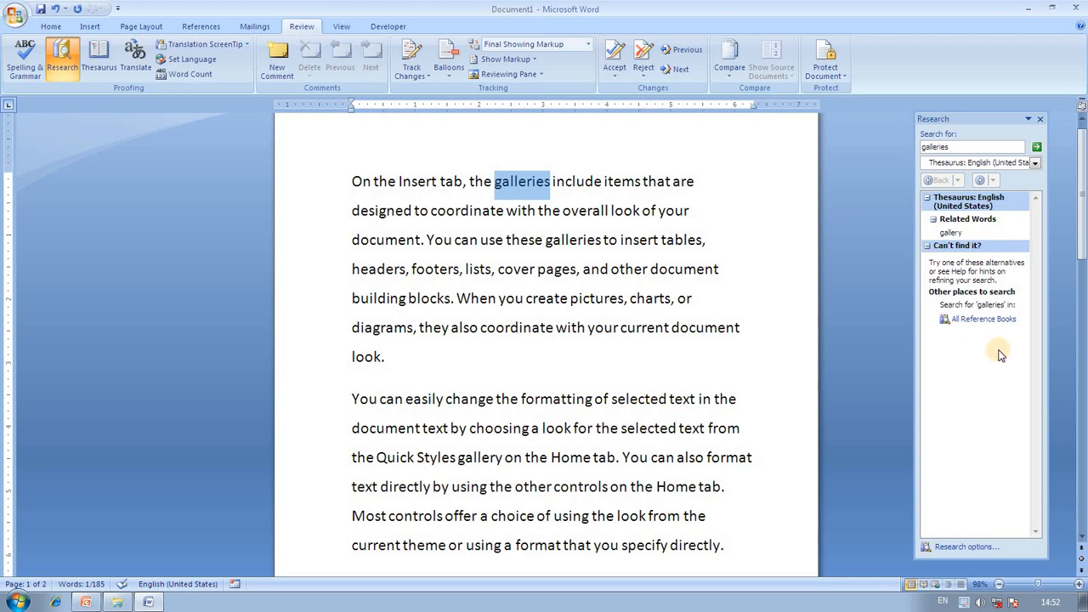
Search All Reference Books for galleries, translating English to French.
click(987, 321)
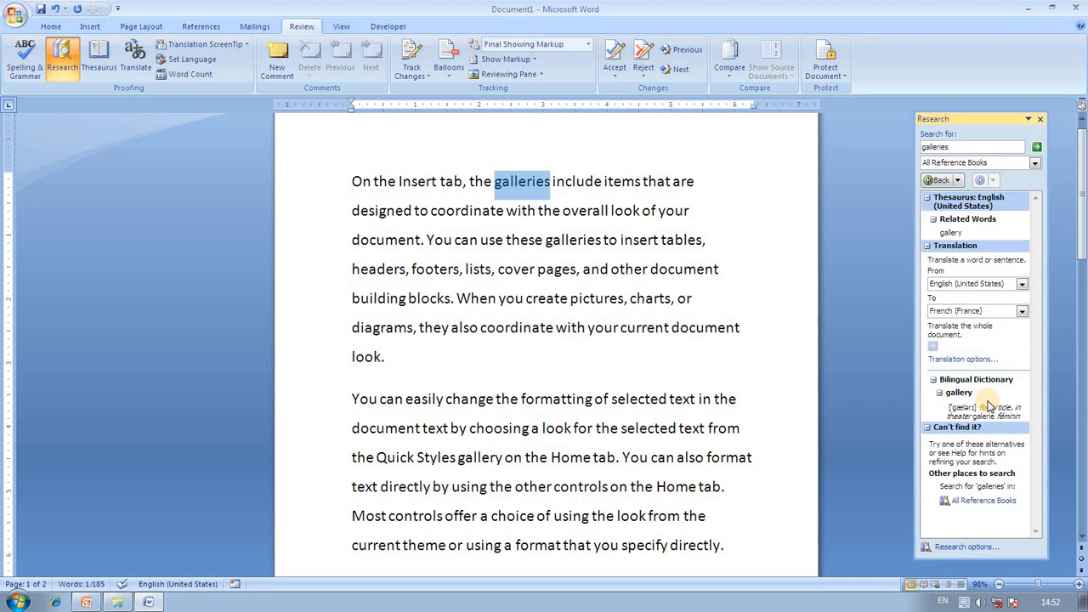
click(1040, 122)
click(98, 60)
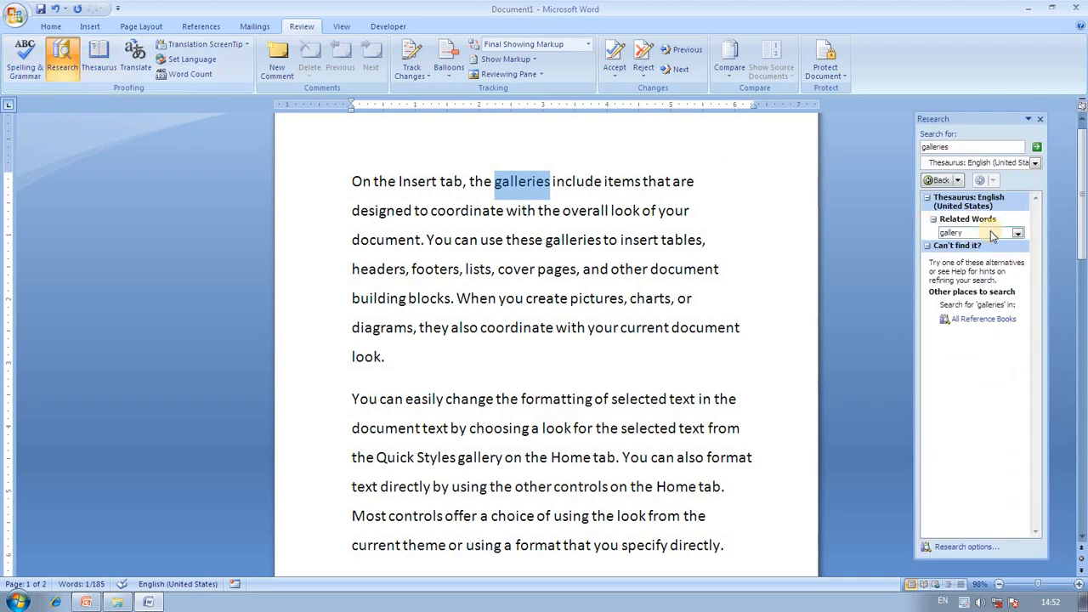
click(1036, 163)
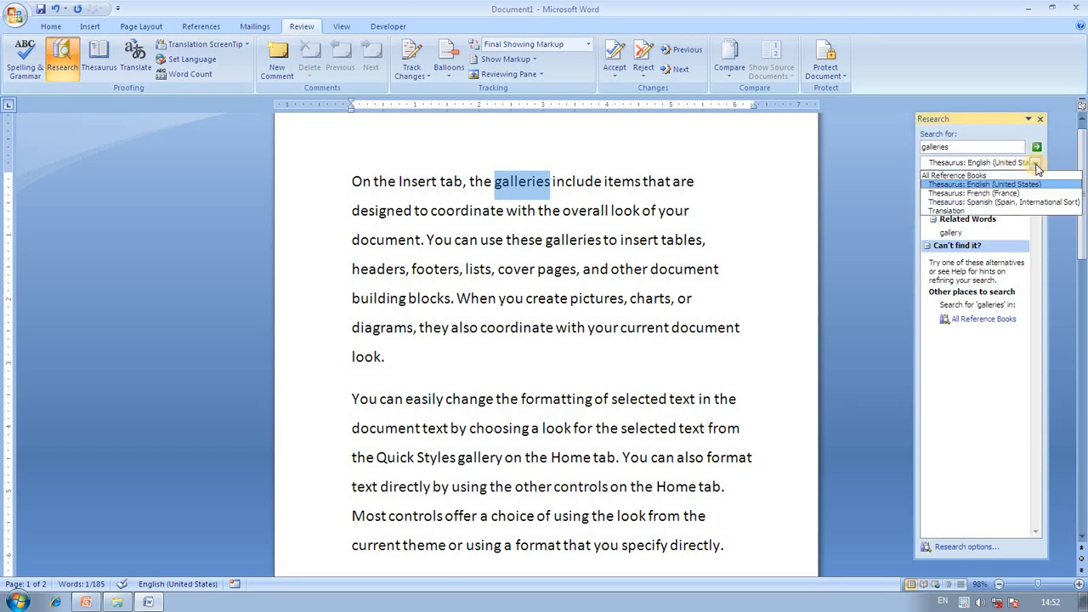
click(1011, 175)
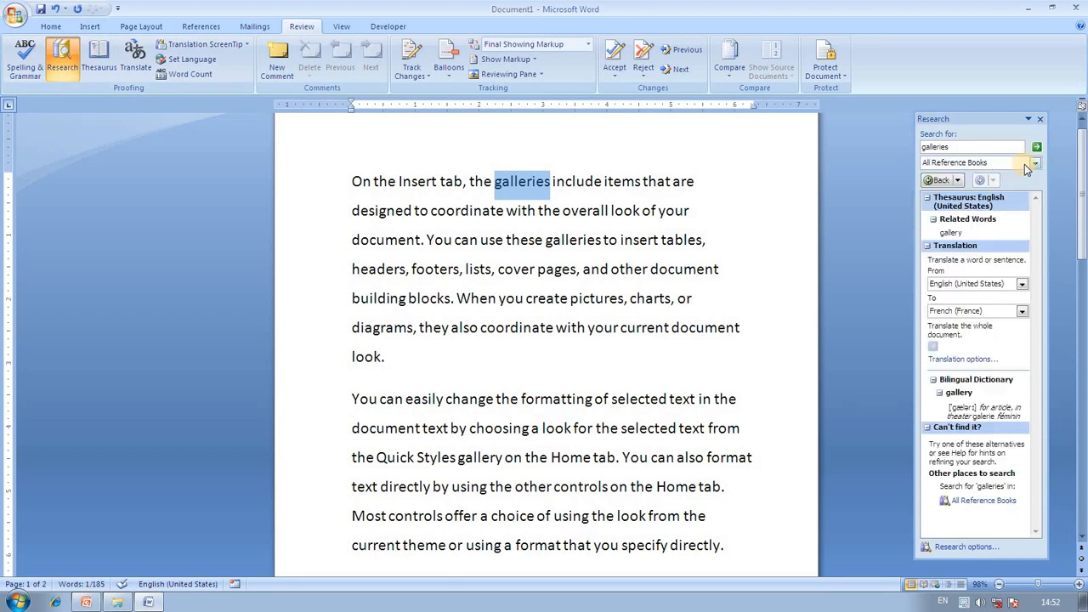
click(1023, 286)
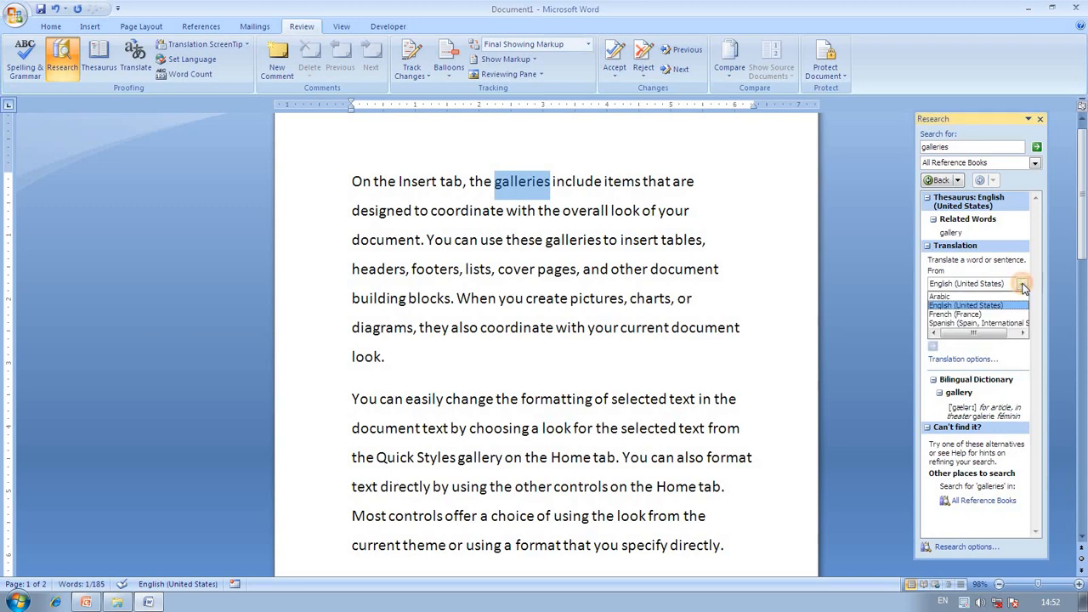
click(1020, 324)
click(1021, 311)
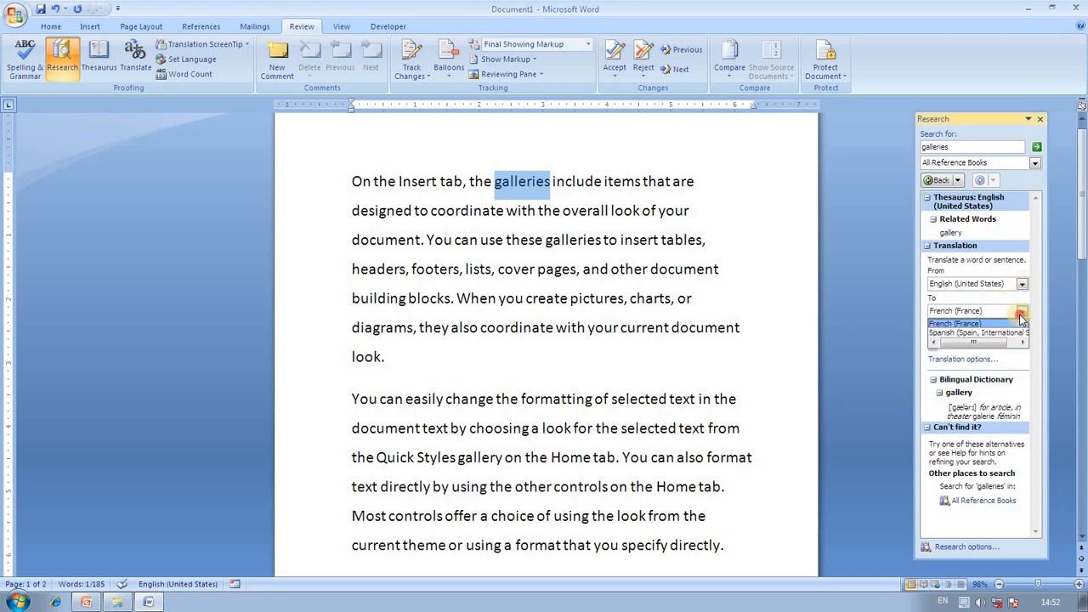
click(1019, 320)
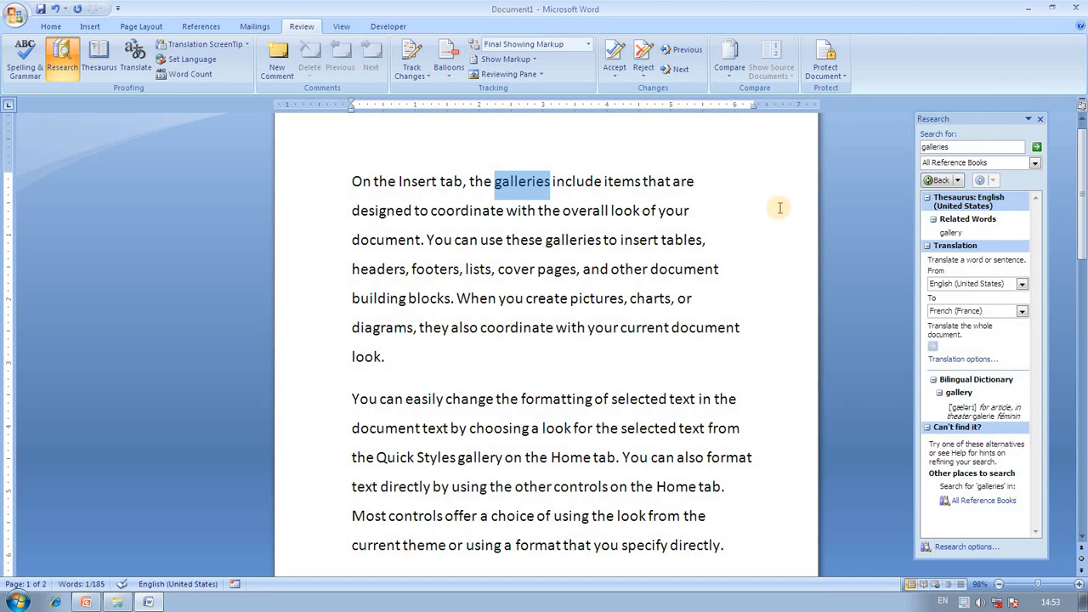
Look up thesaurus synonyms for lists, then for its related word list.
drag(463, 270, 493, 270)
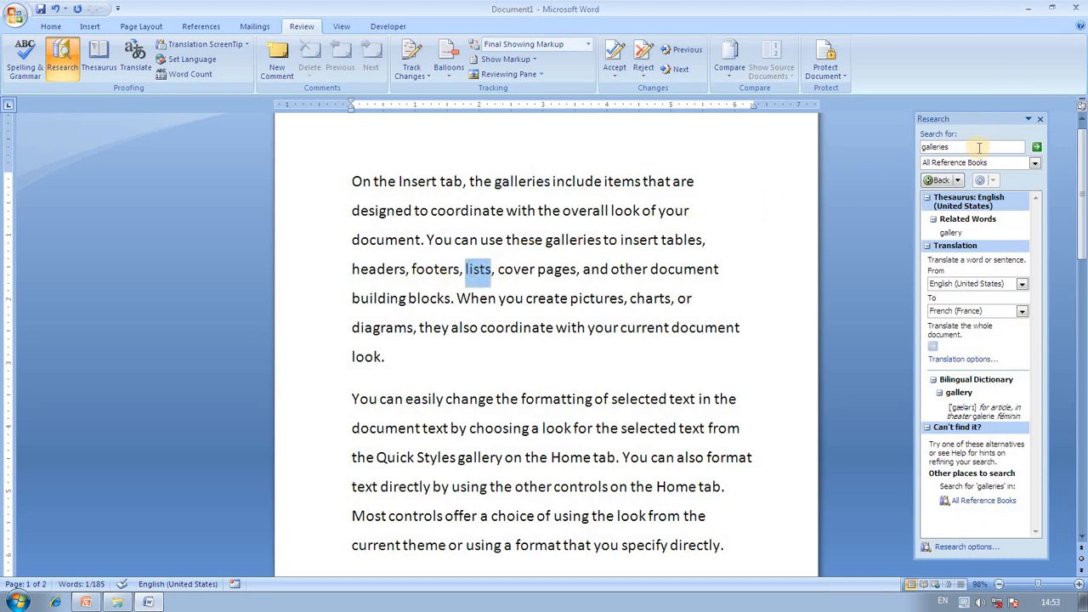
click(1040, 119)
click(99, 56)
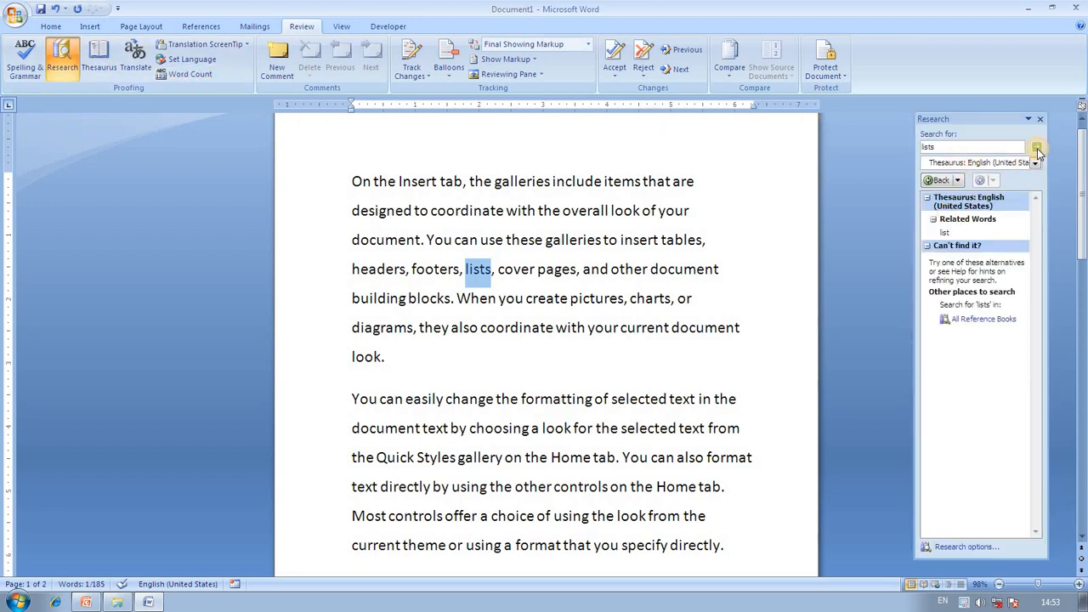
click(938, 222)
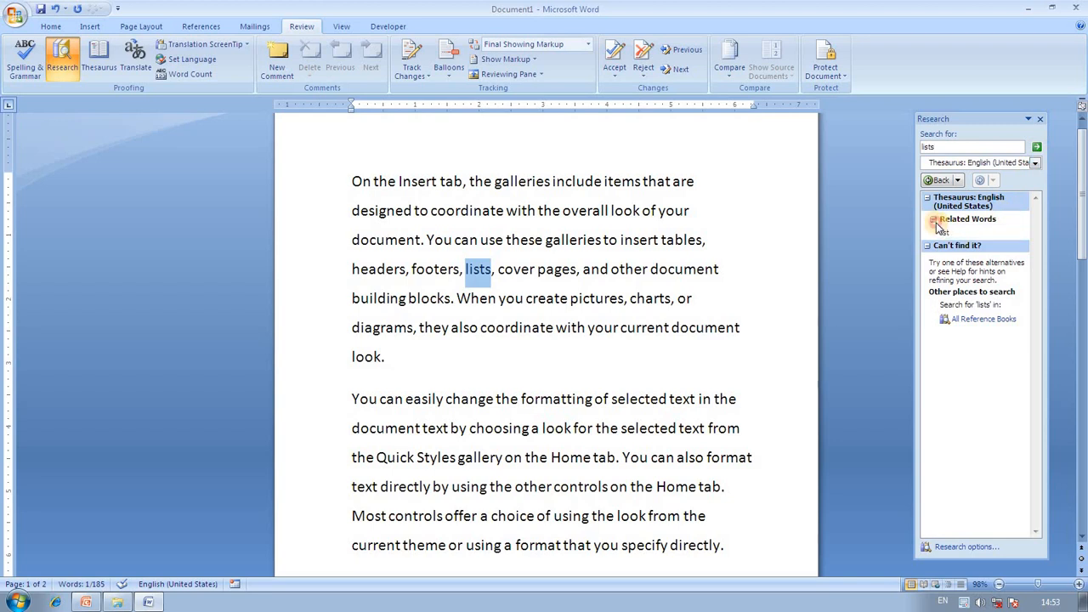
click(938, 222)
click(1019, 235)
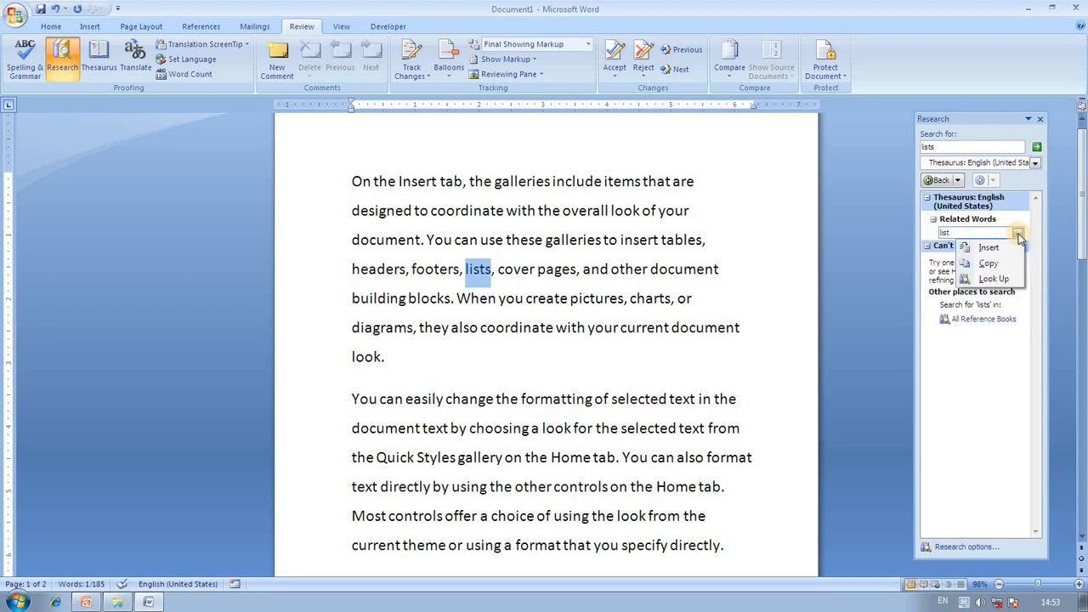
click(990, 278)
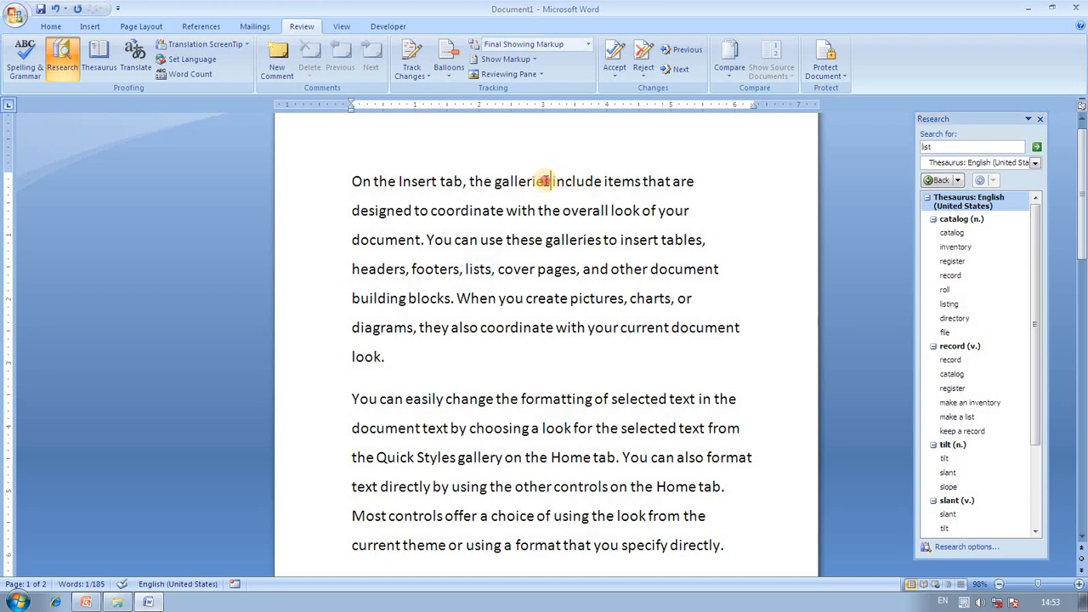
Look up synonyms of galleries and gallery, then reopen research in Translation mode.
drag(550, 182, 493, 184)
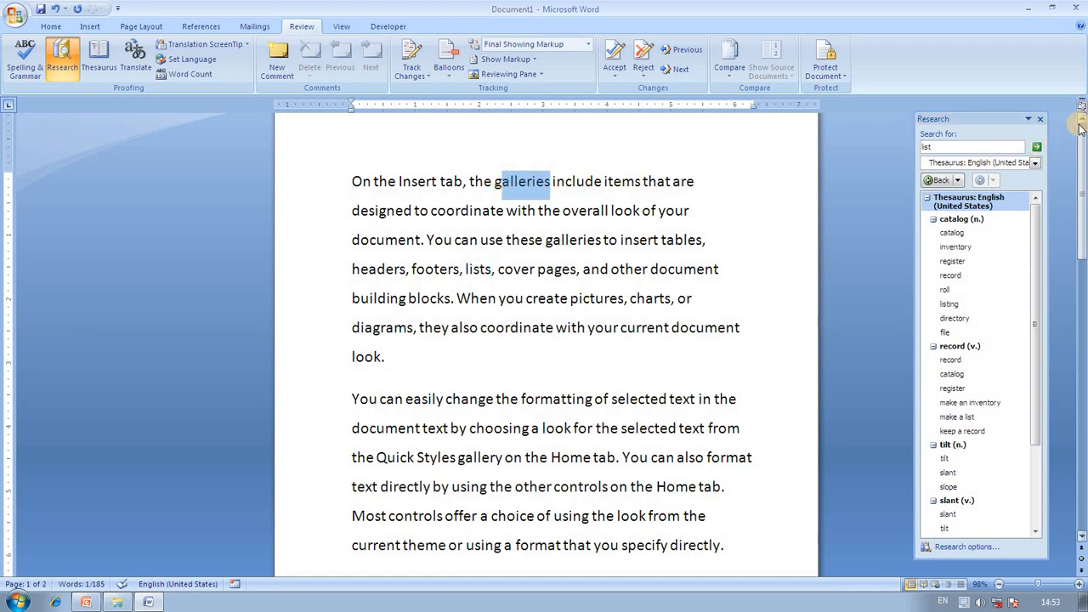
click(1039, 119)
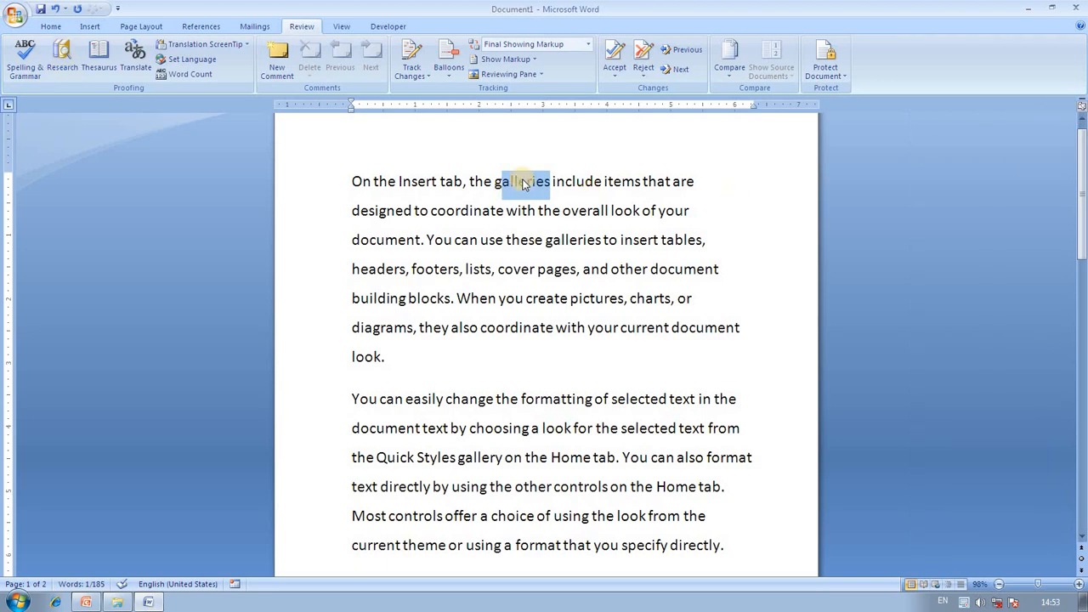
click(99, 61)
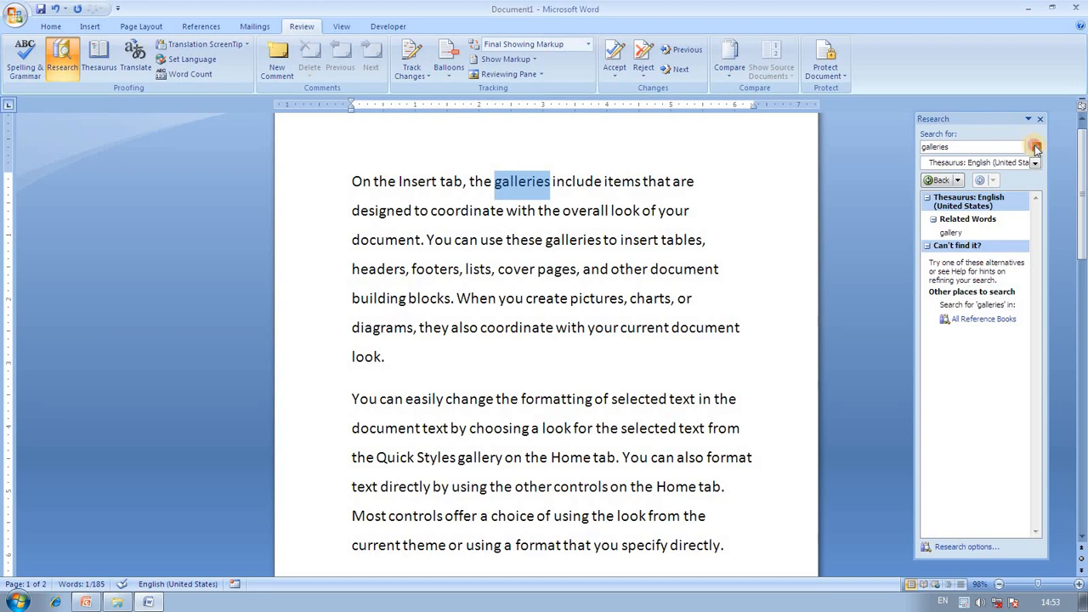
click(1008, 202)
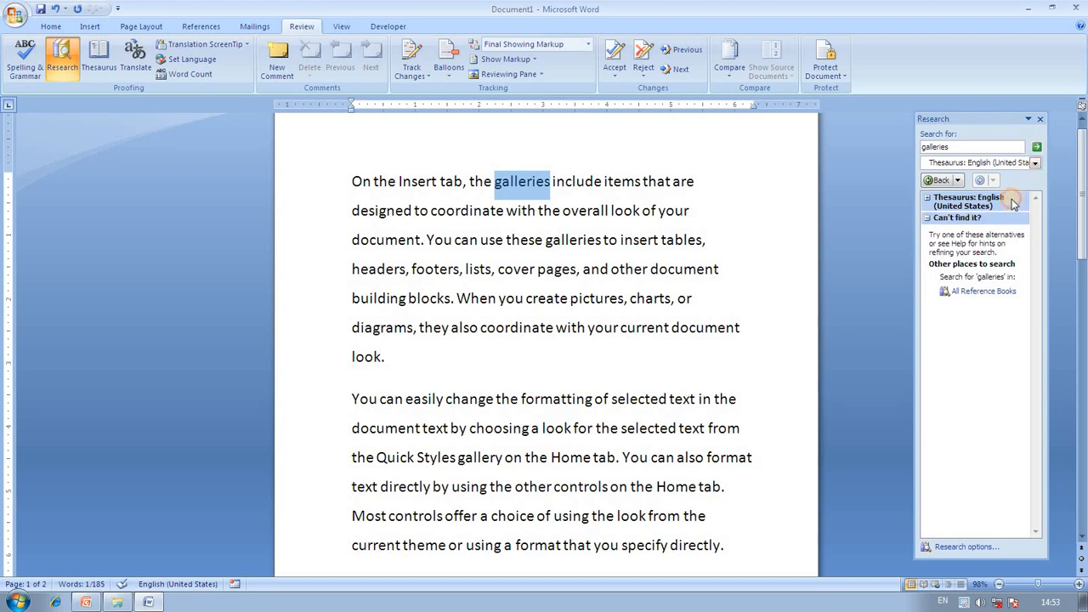
click(1007, 203)
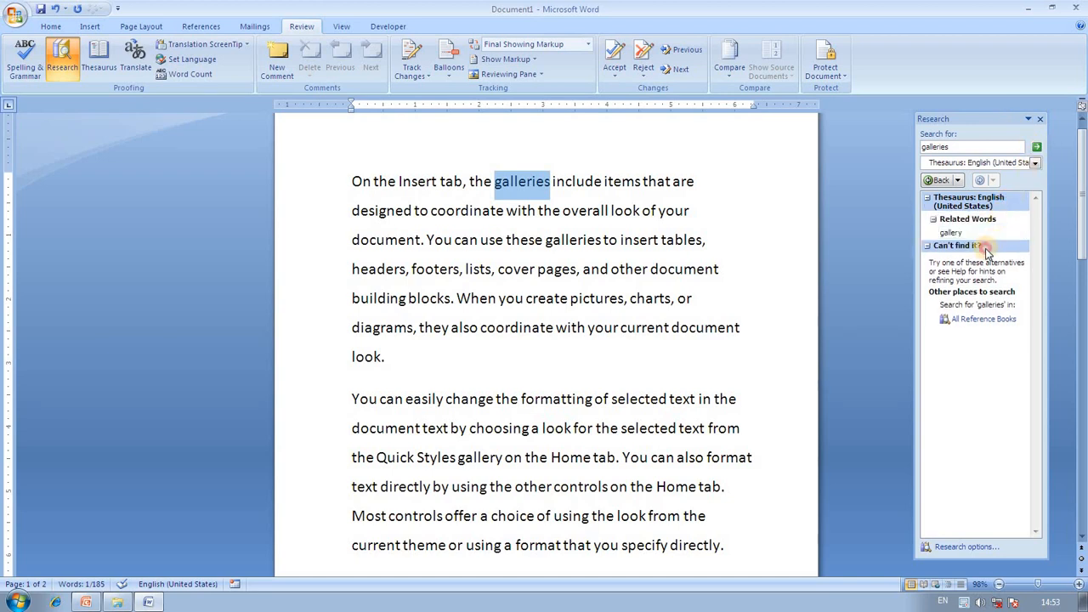
click(975, 245)
click(969, 235)
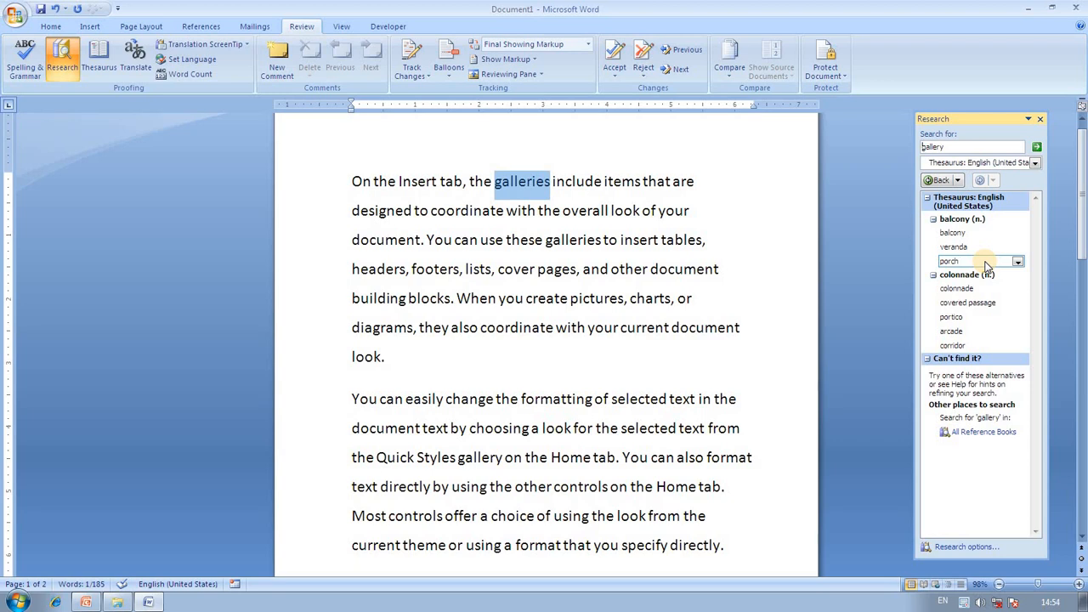
click(99, 56)
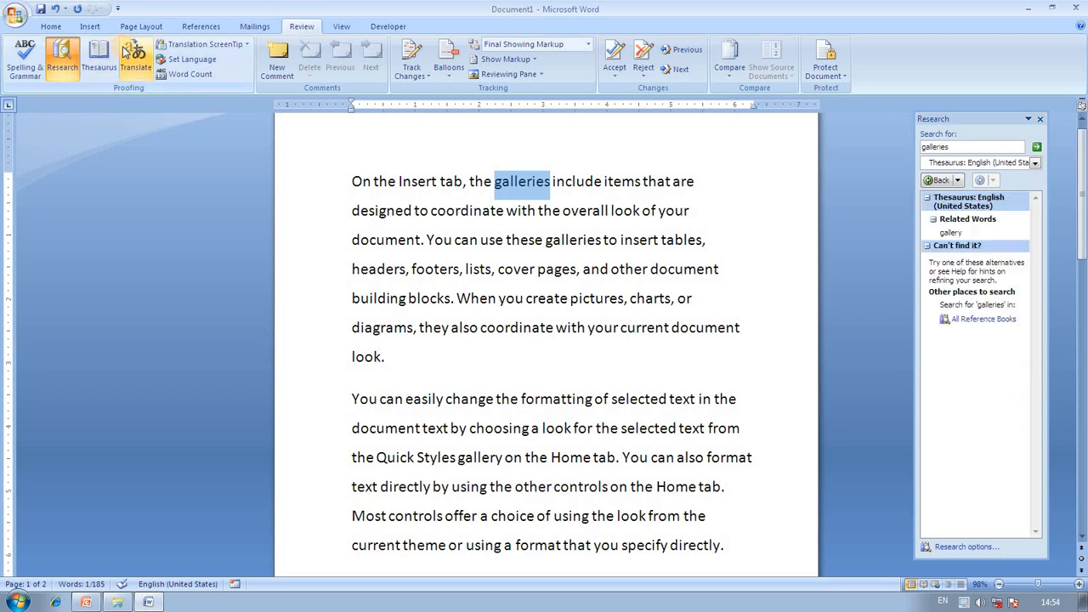
click(1039, 119)
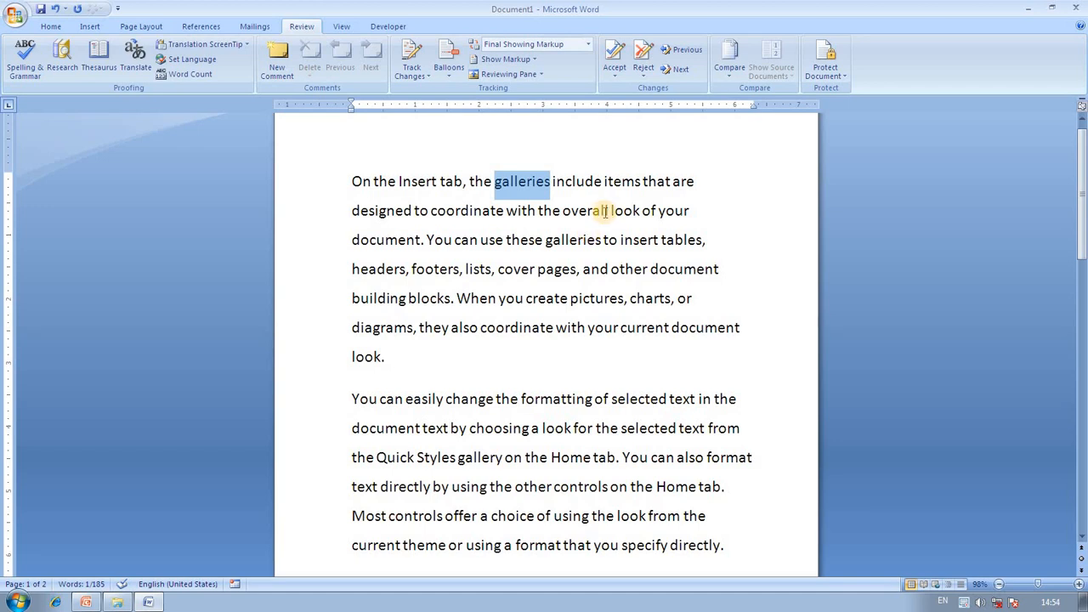
click(134, 70)
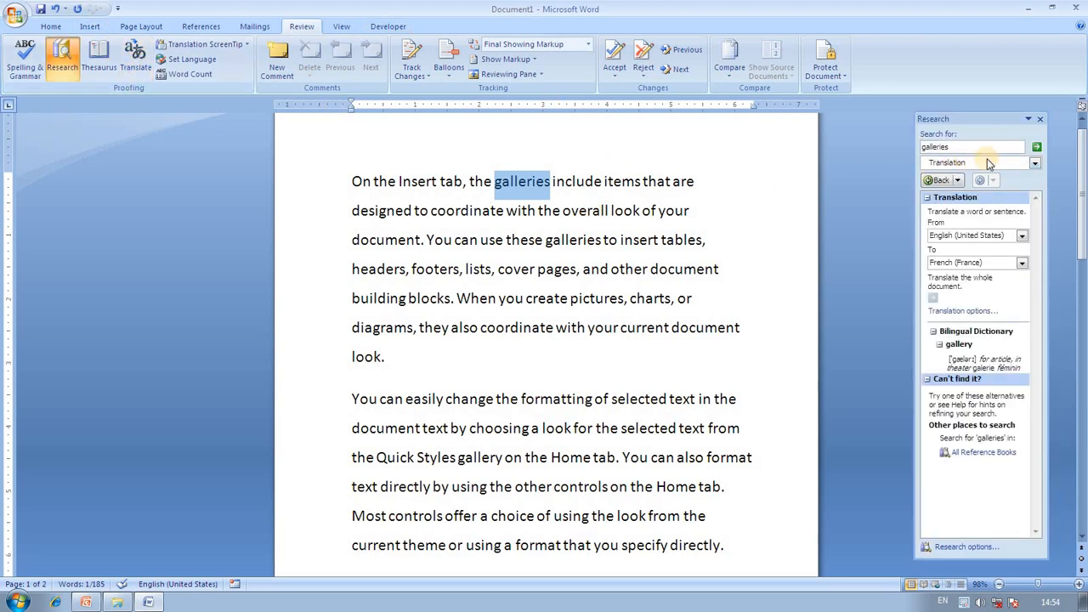
Keep the English to French translation languages and close the Research pane.
click(1023, 238)
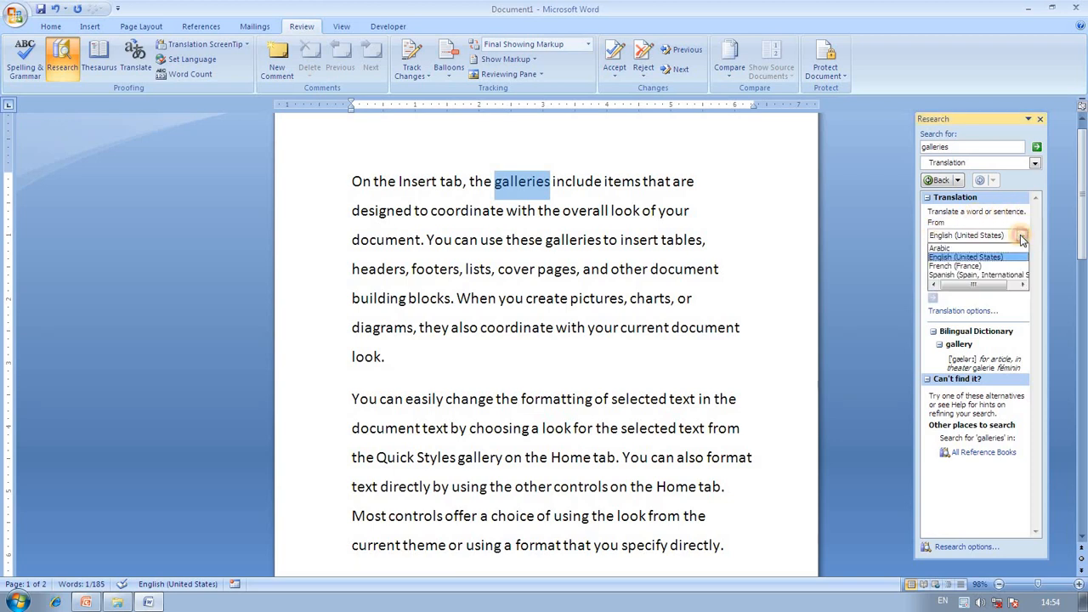
click(1022, 242)
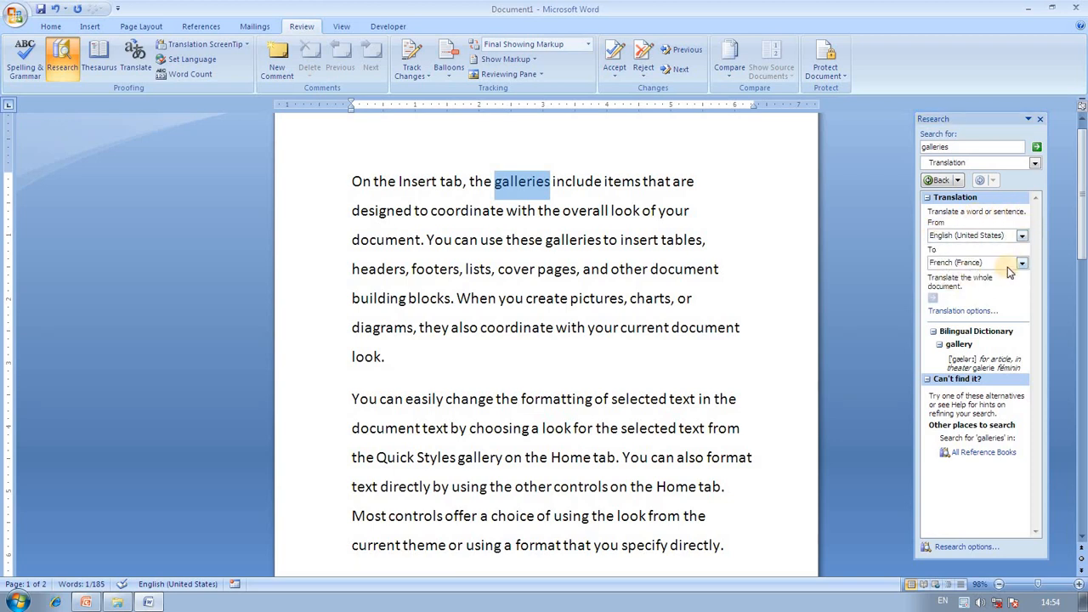
click(1022, 264)
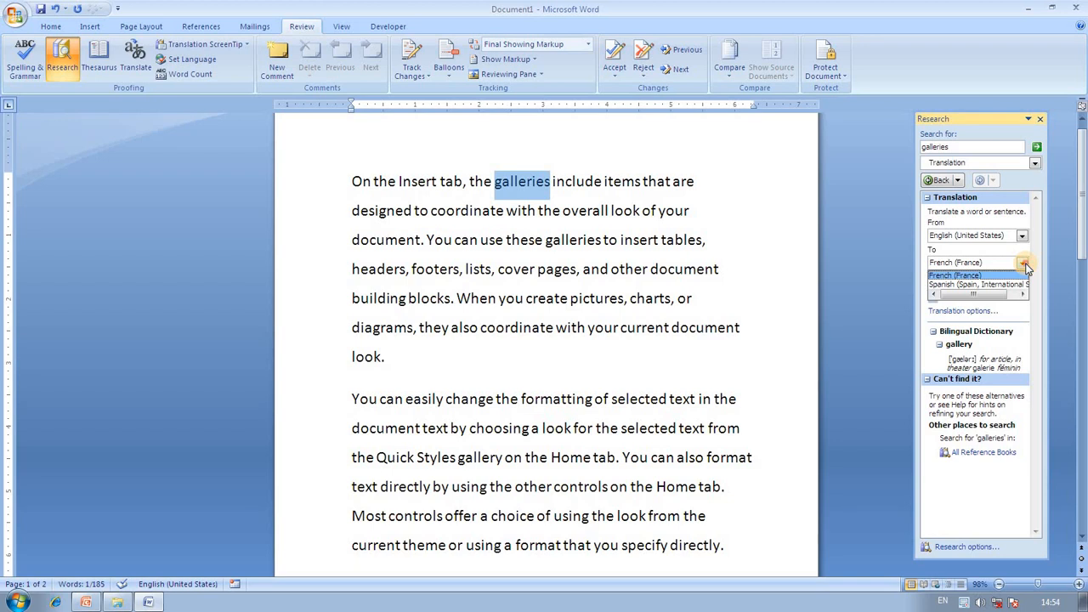
click(1024, 264)
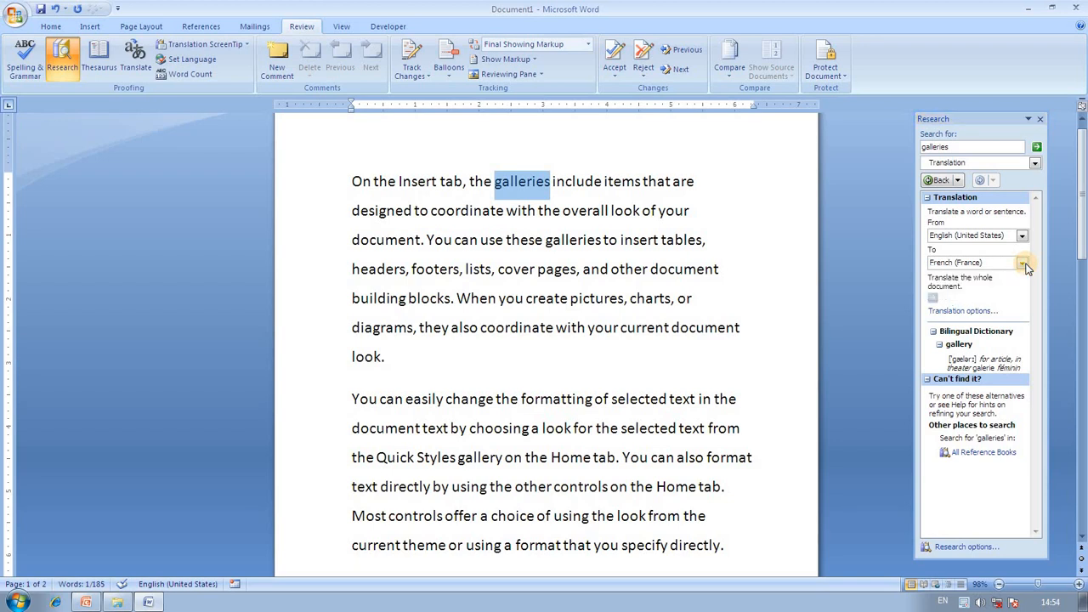
click(1039, 119)
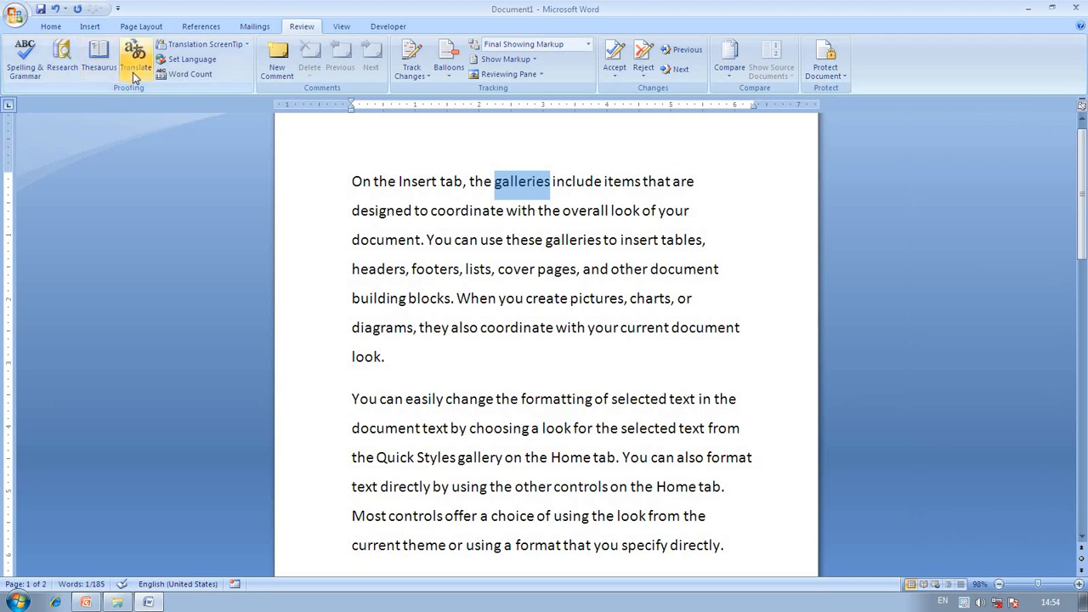
Set the Translation ScreenTip language to English (United States).
click(237, 49)
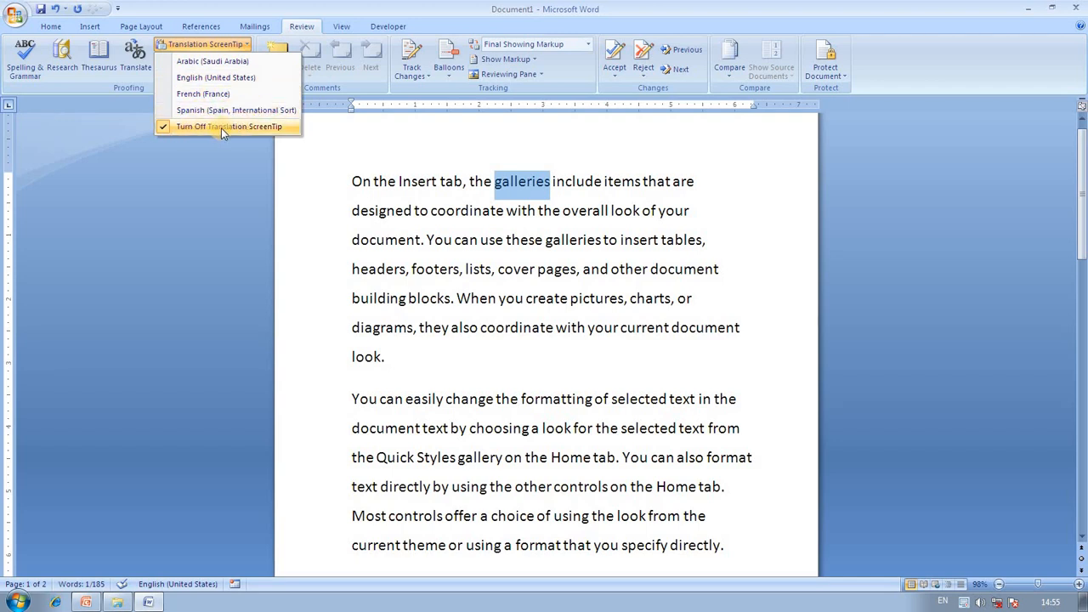
click(166, 128)
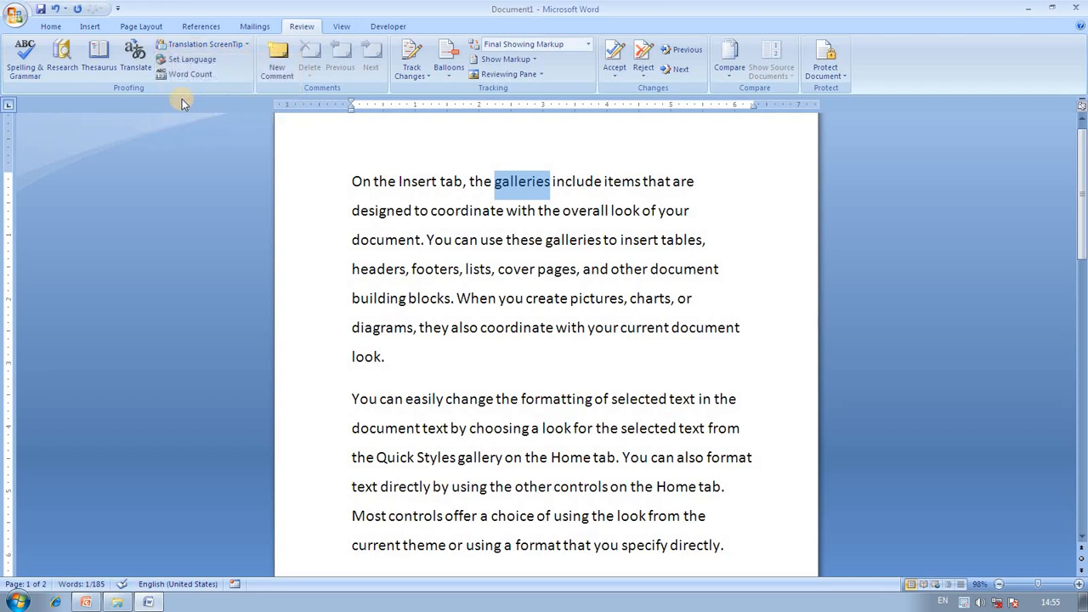
click(223, 46)
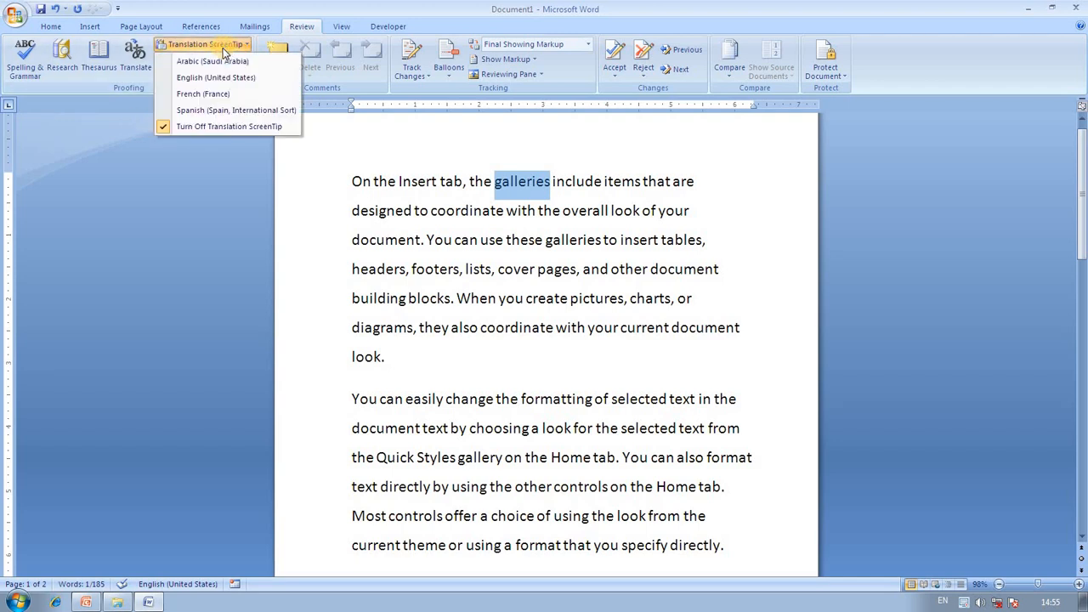
click(173, 79)
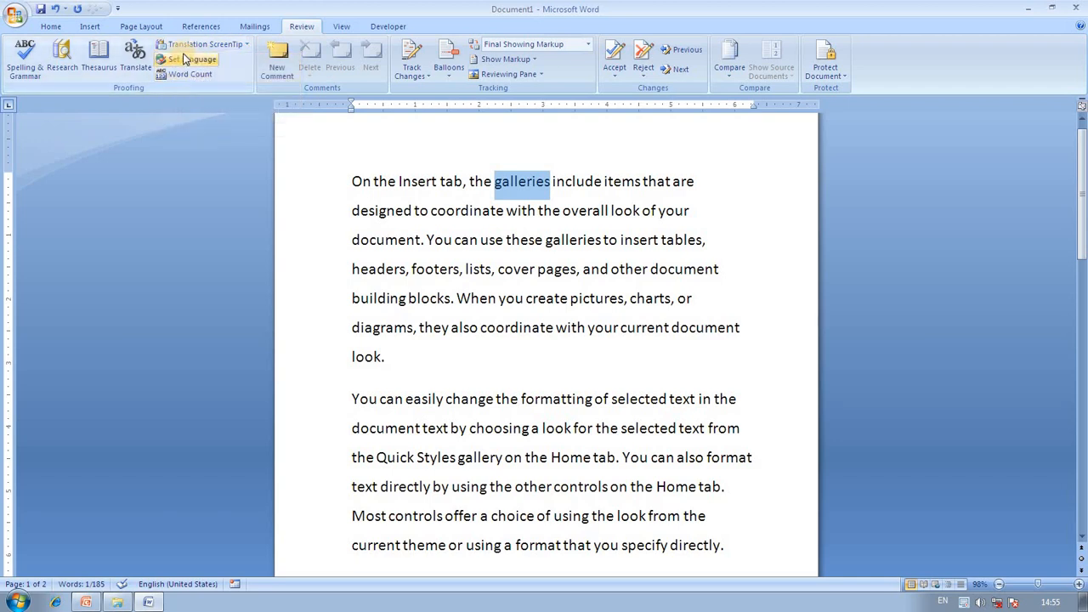
click(183, 47)
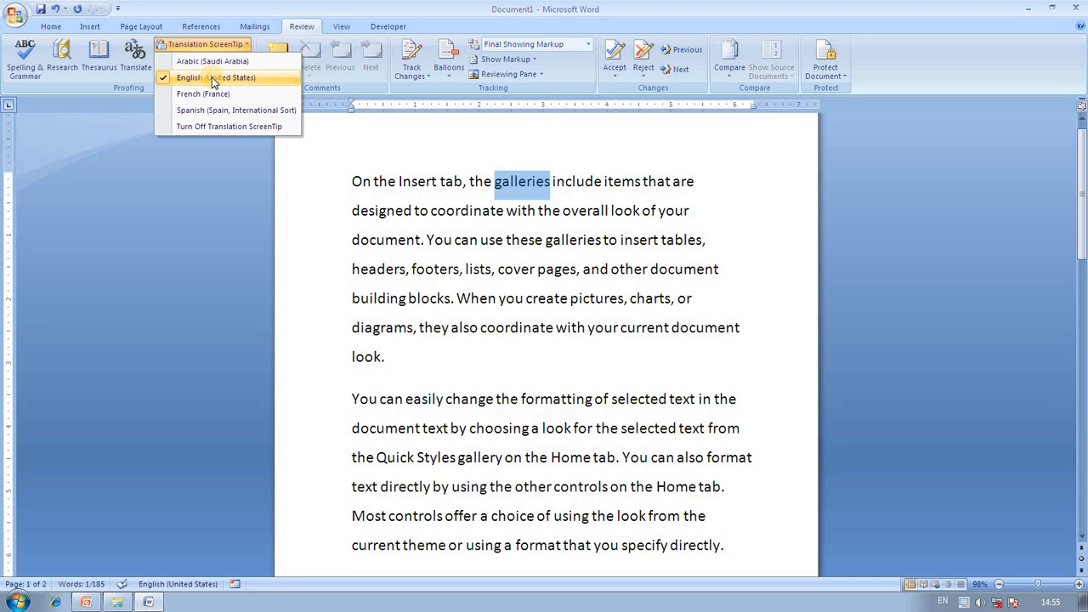
click(237, 150)
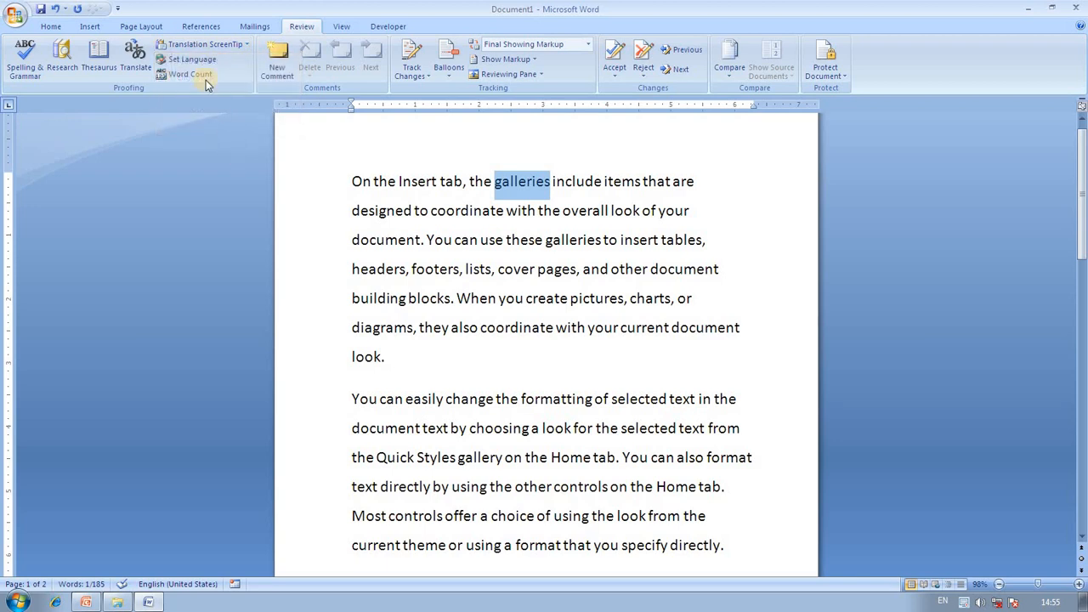
click(202, 60)
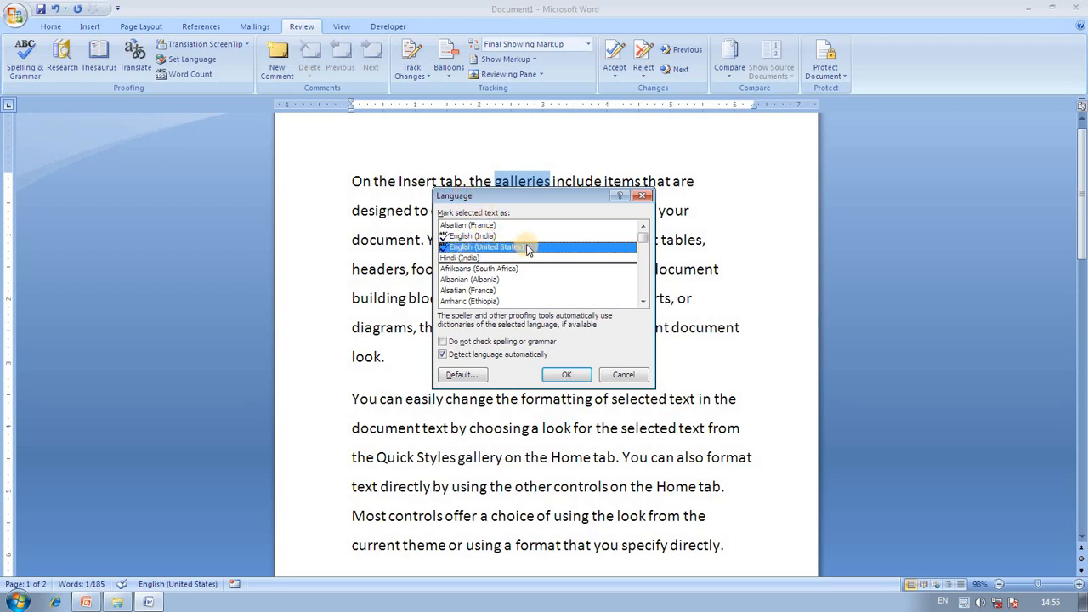
Choose Hindi (India) as the language for galleries and confirm.
click(451, 257)
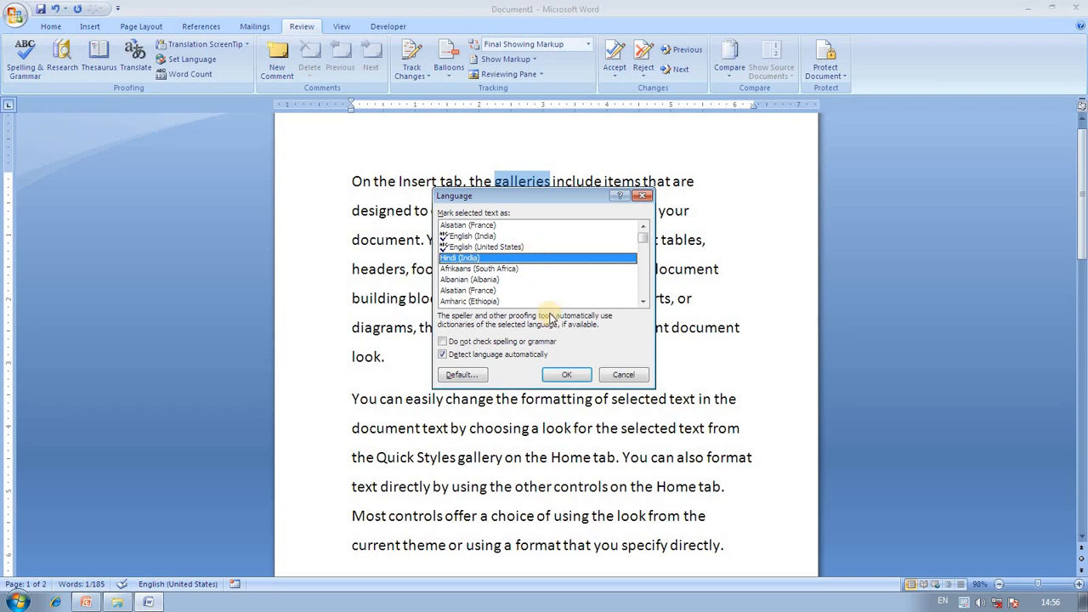
click(570, 375)
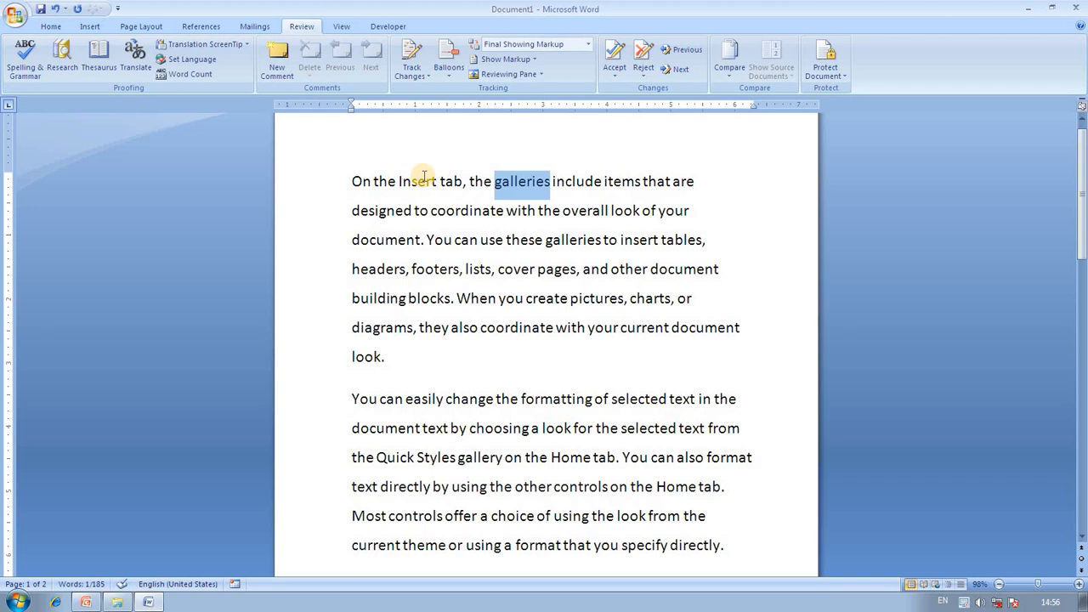
click(185, 74)
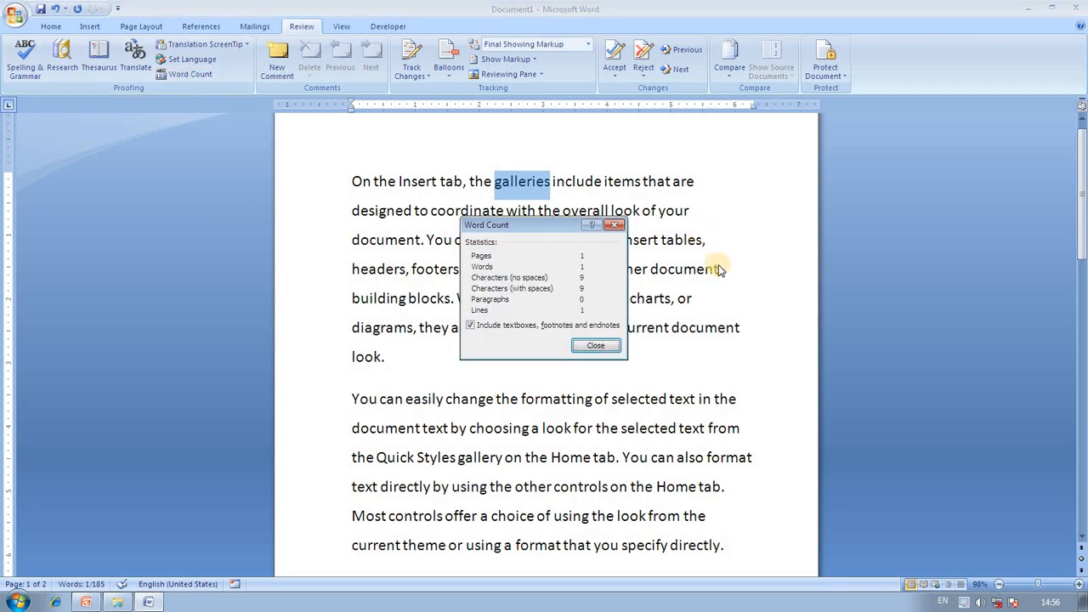
click(601, 345)
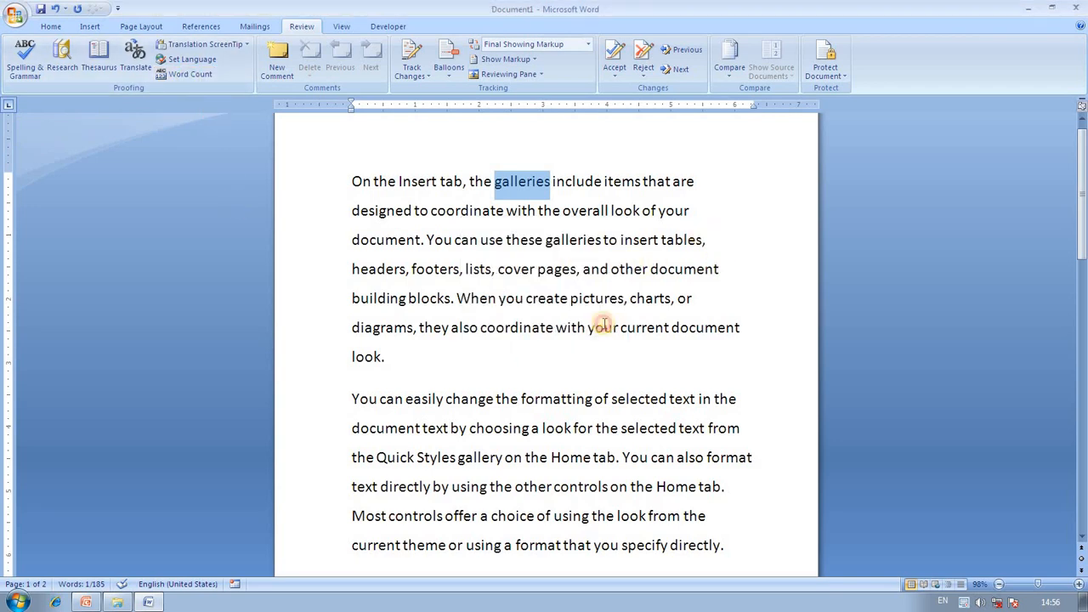
click(739, 235)
key(ctrl+a)
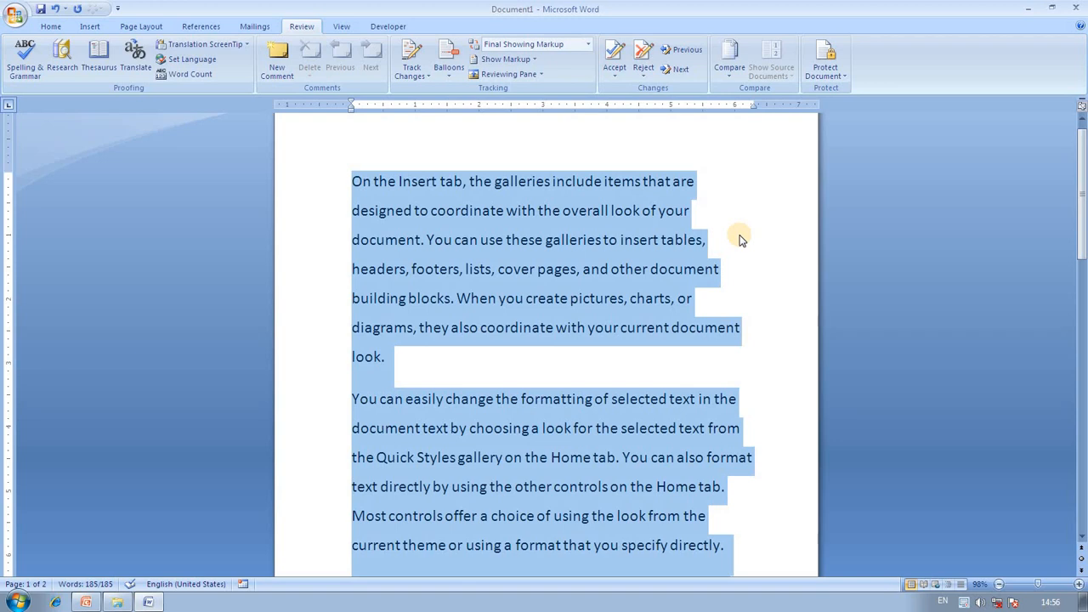
click(193, 76)
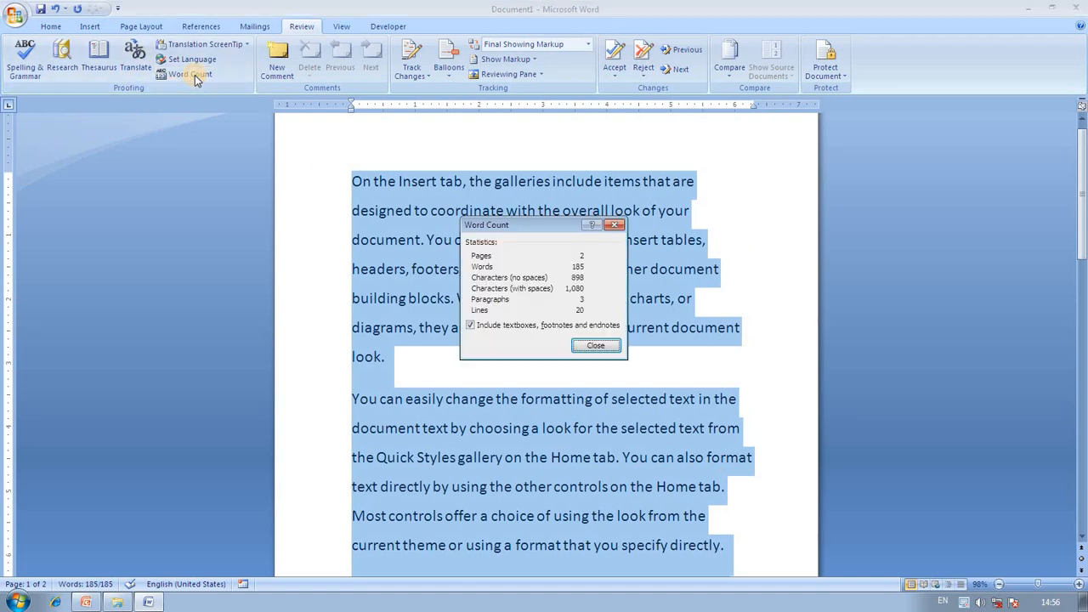
drag(545, 228, 453, 221)
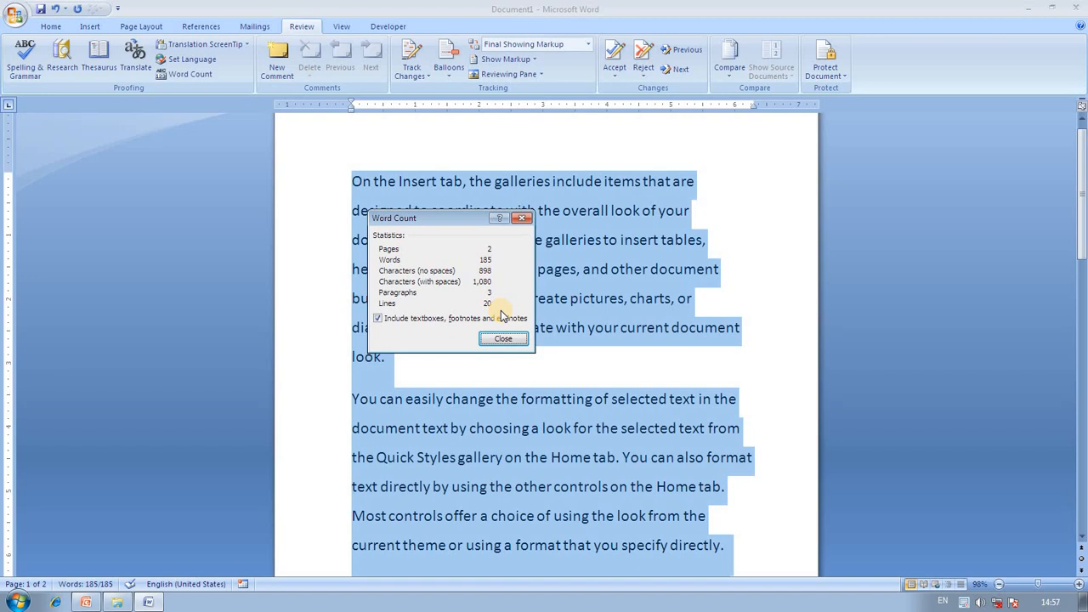
click(379, 318)
click(504, 340)
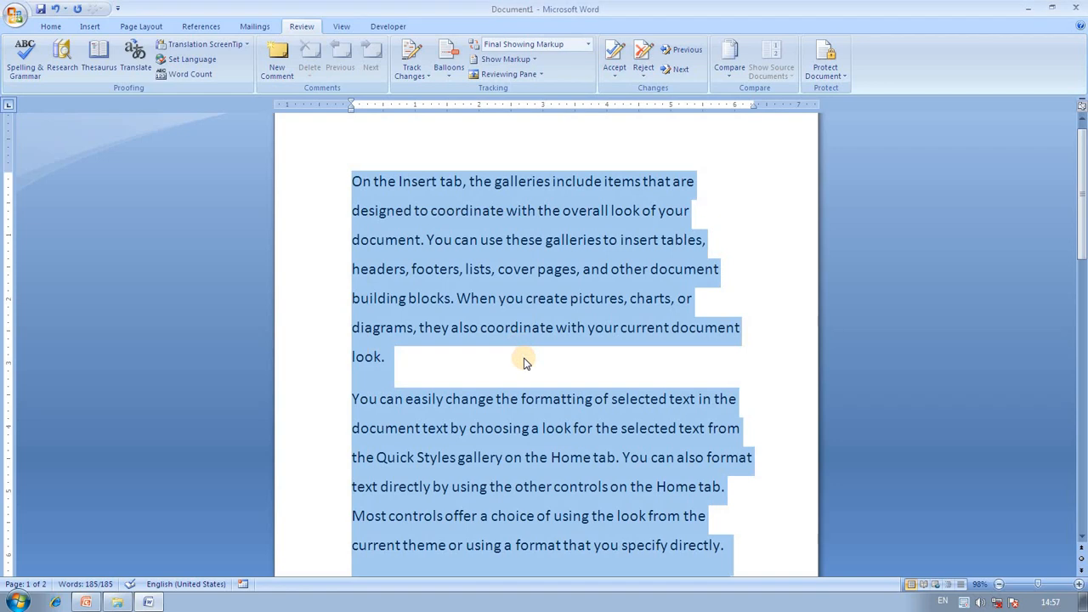
click(432, 181)
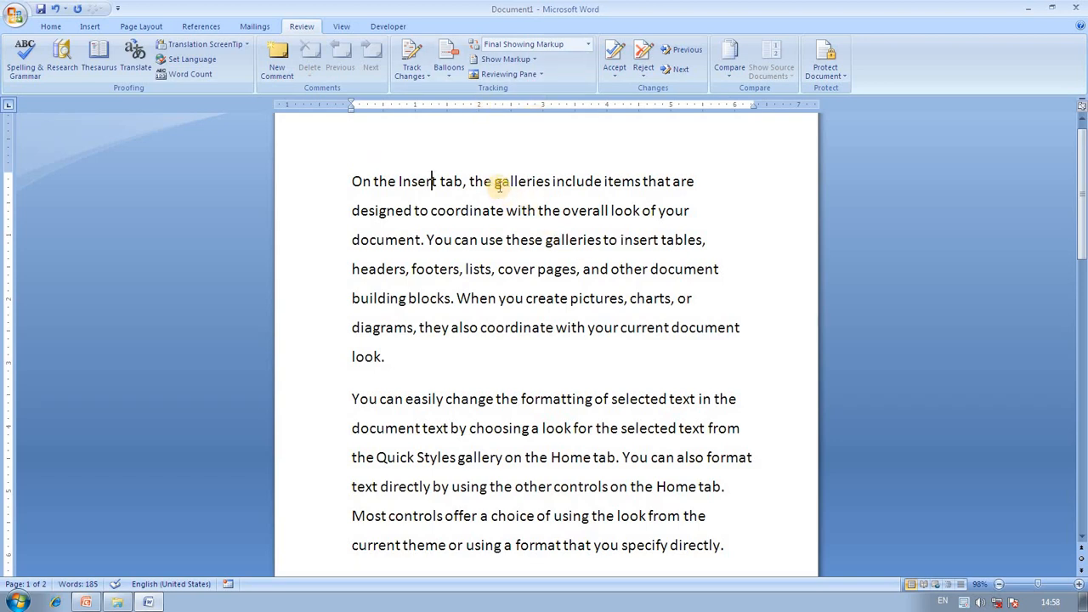
drag(496, 181, 553, 184)
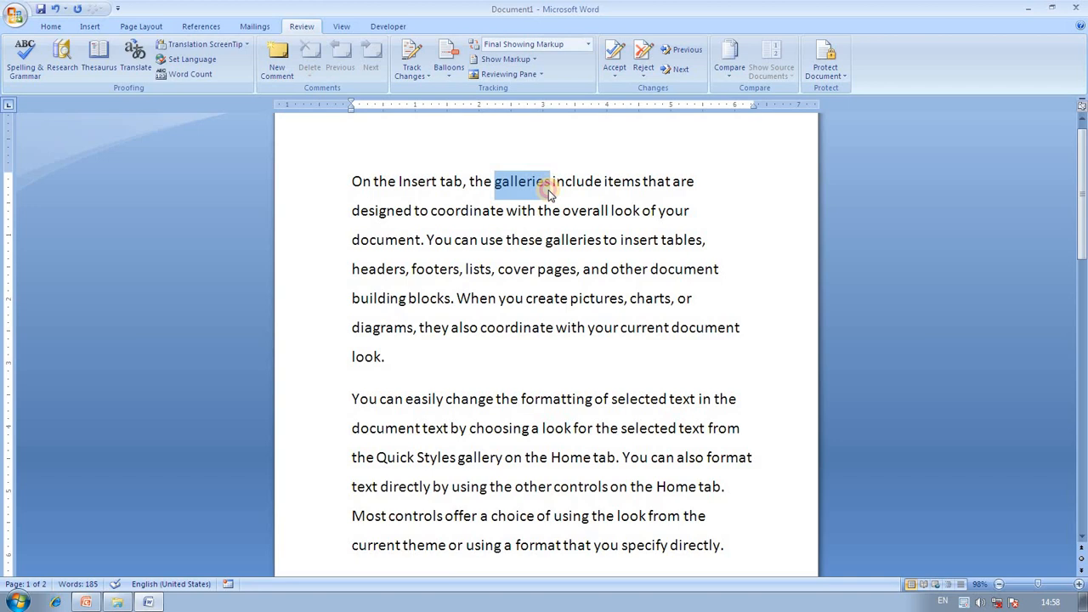
Show the Reviewing Pane vertically on the left and undo the trial comments.
click(280, 74)
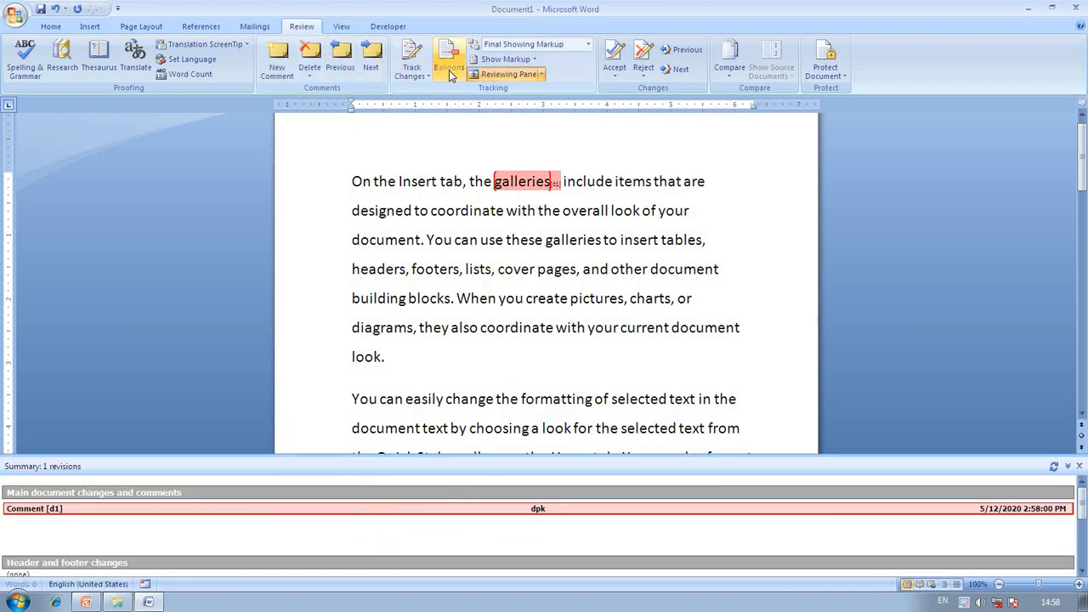
click(541, 74)
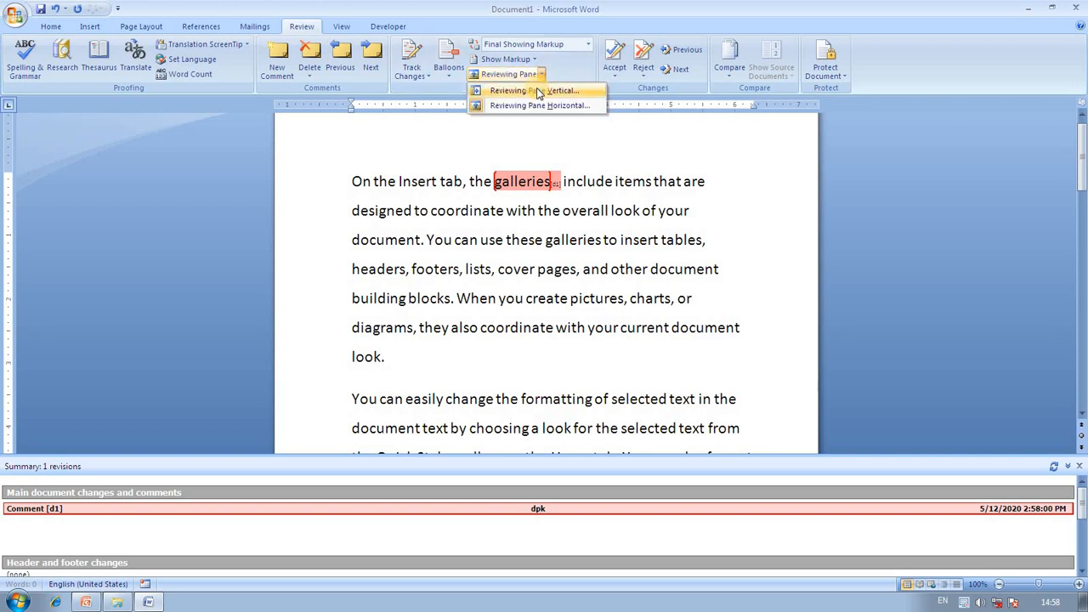
click(532, 90)
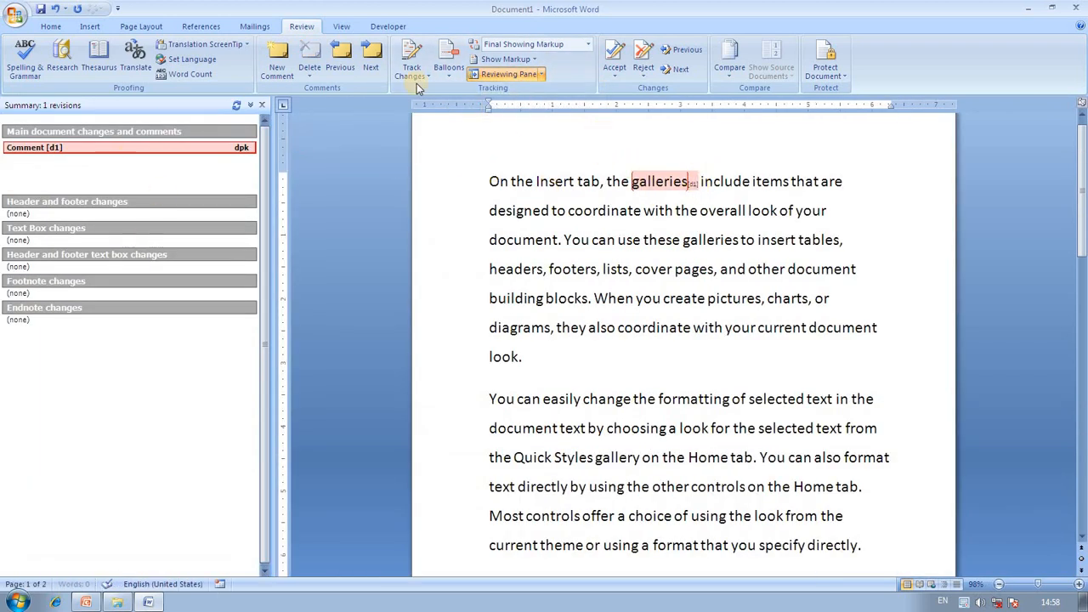
click(287, 77)
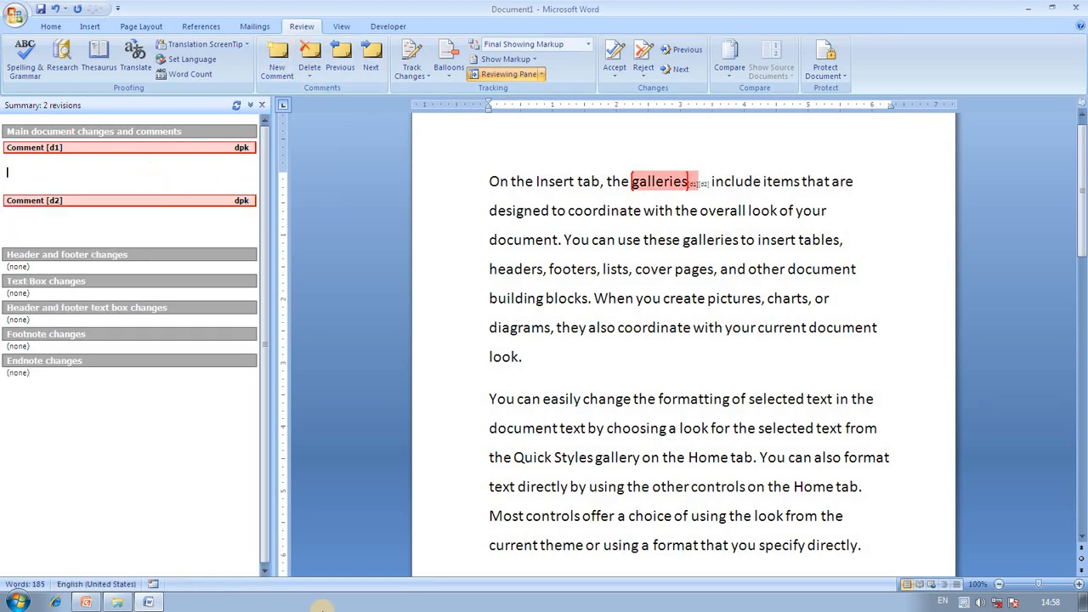
key(ctrl+z)
key(ctrl+z)
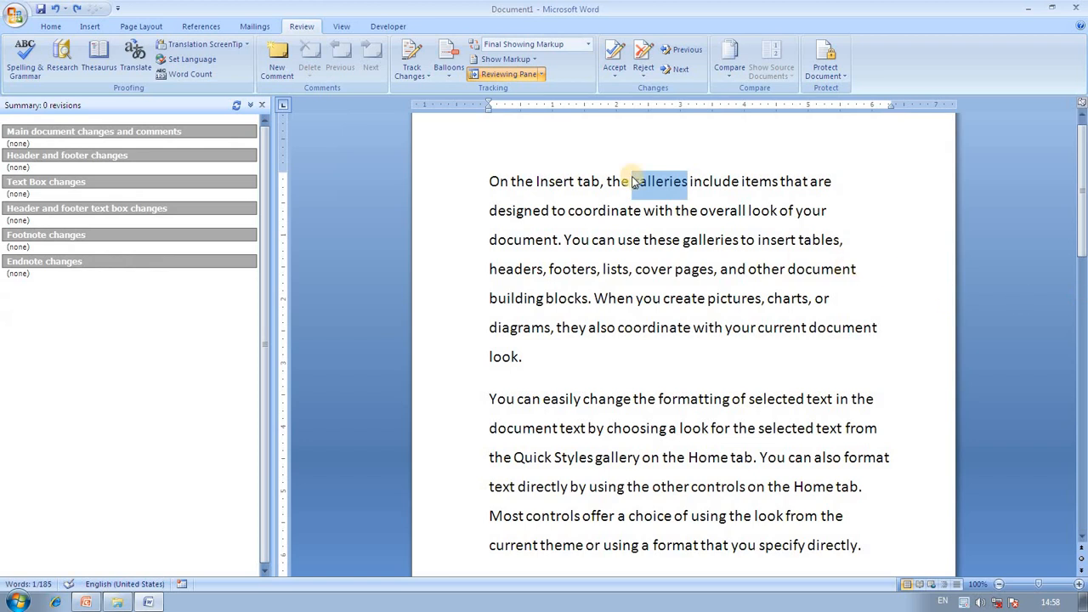
click(710, 180)
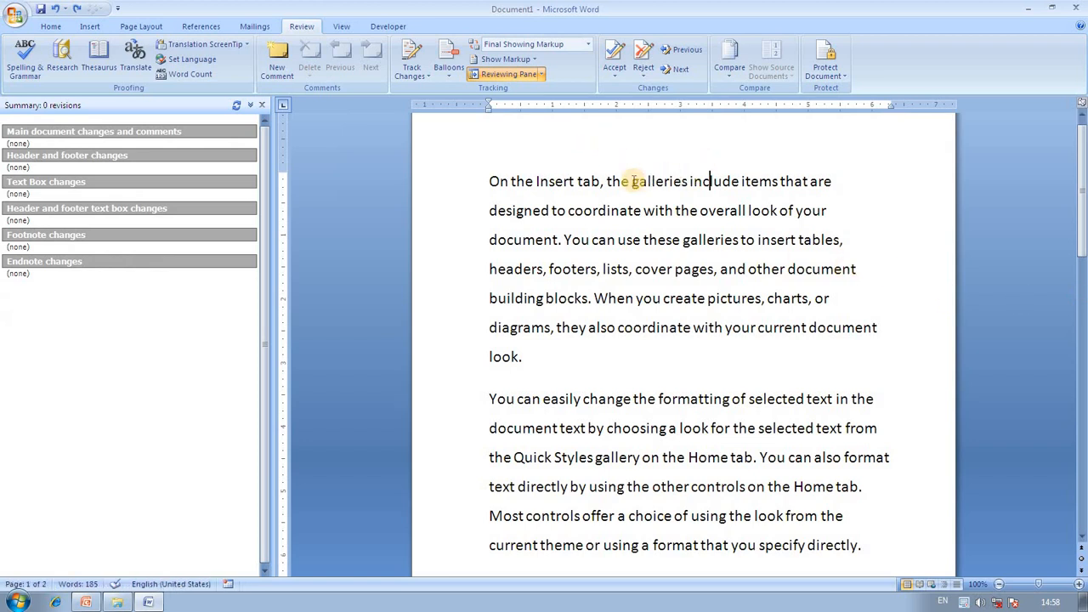
Add the comment 'hills' on galleries and 'pages' on document.
drag(633, 180, 697, 182)
click(283, 68)
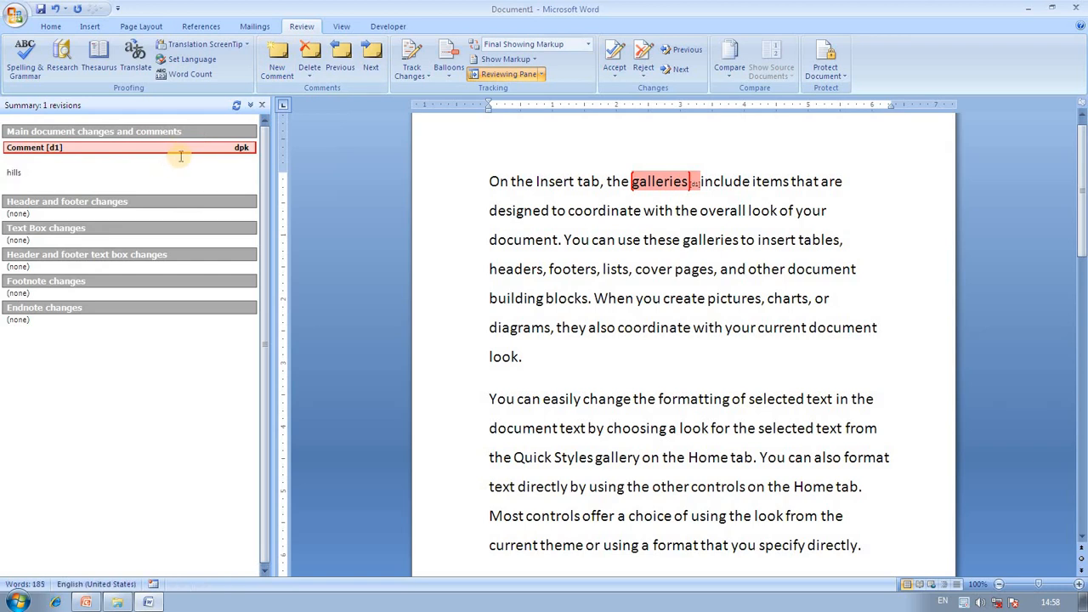
click(564, 146)
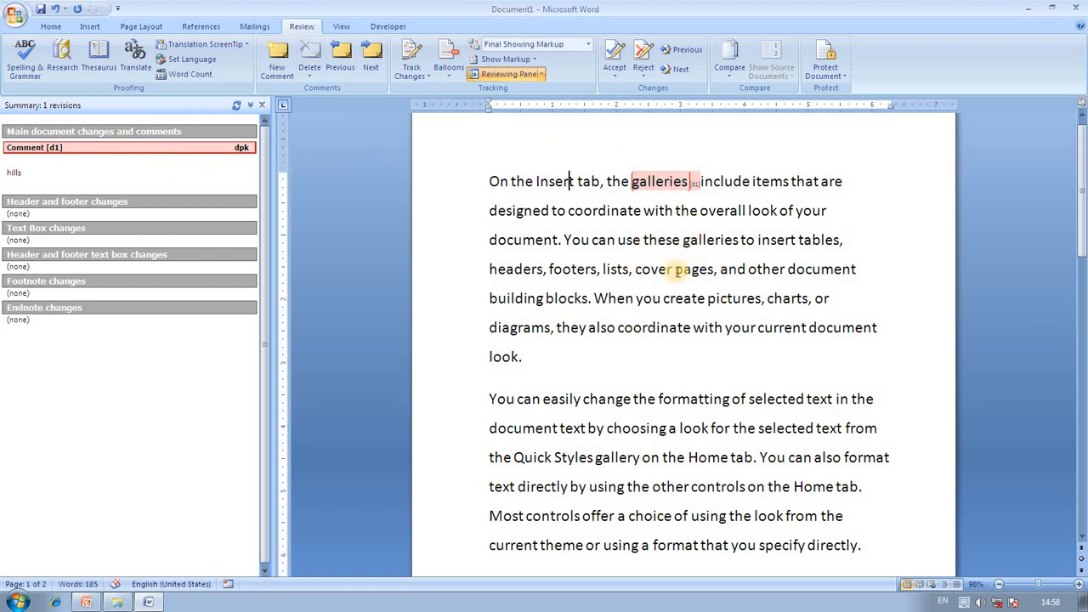
drag(789, 268, 860, 271)
click(281, 68)
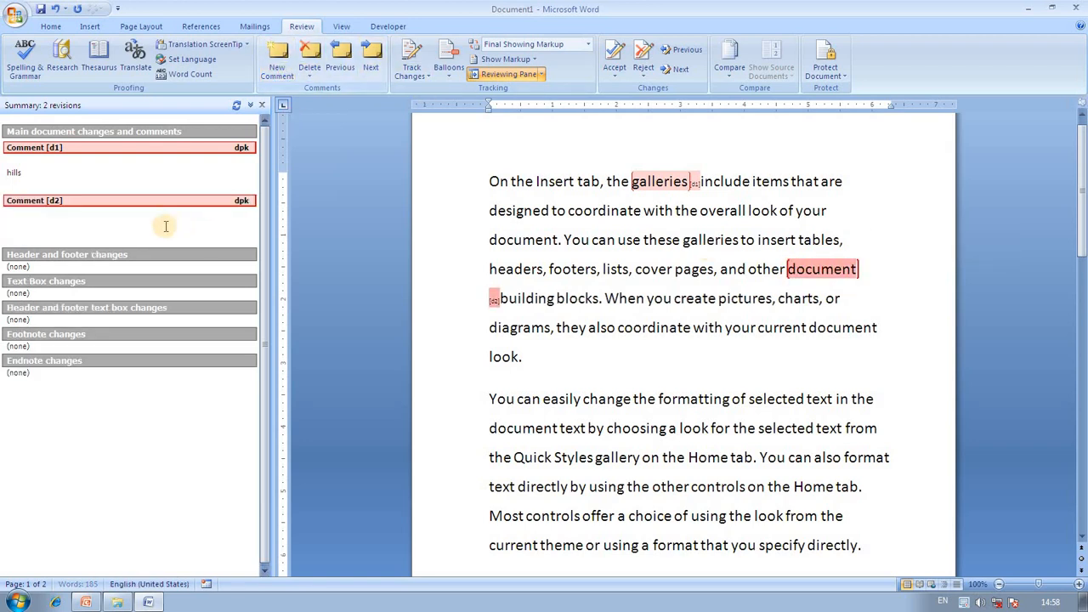
text(pages)
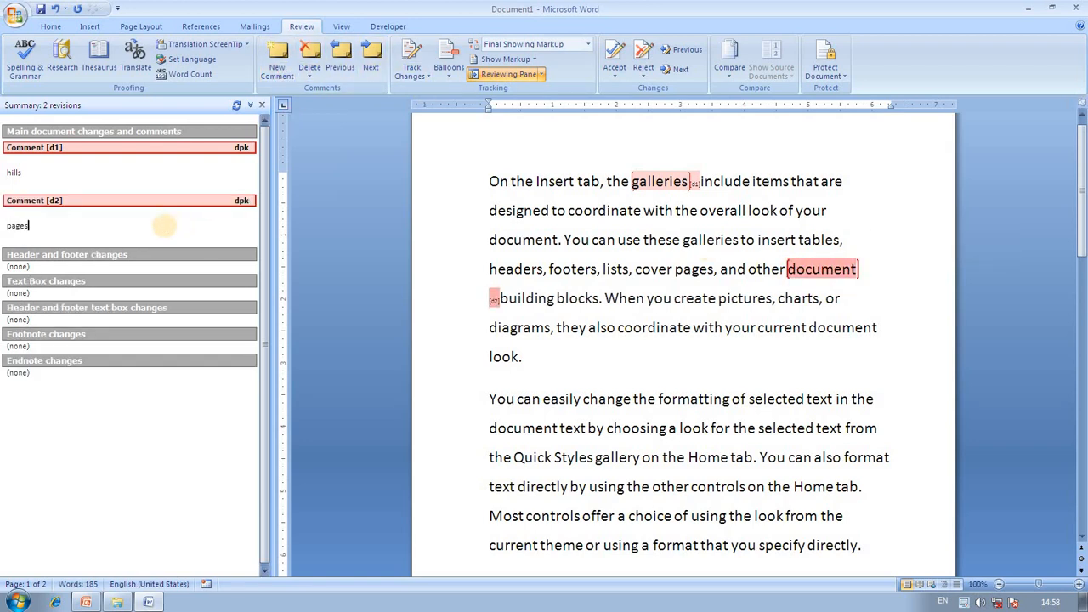
Add the comment 'points (x, y)' on the word coordinate.
click(456, 301)
click(666, 346)
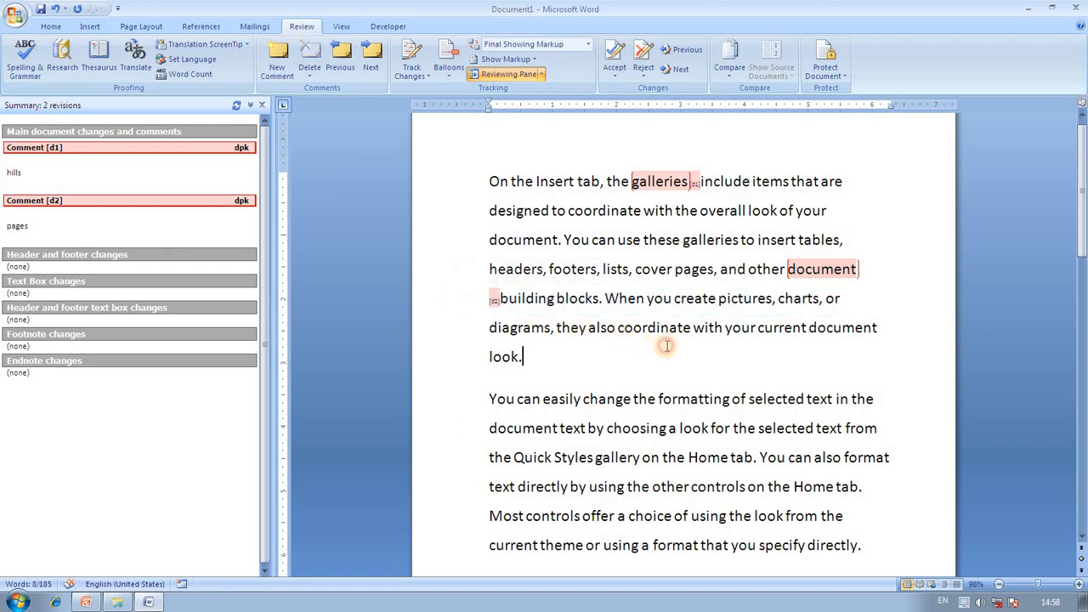
drag(618, 327, 691, 328)
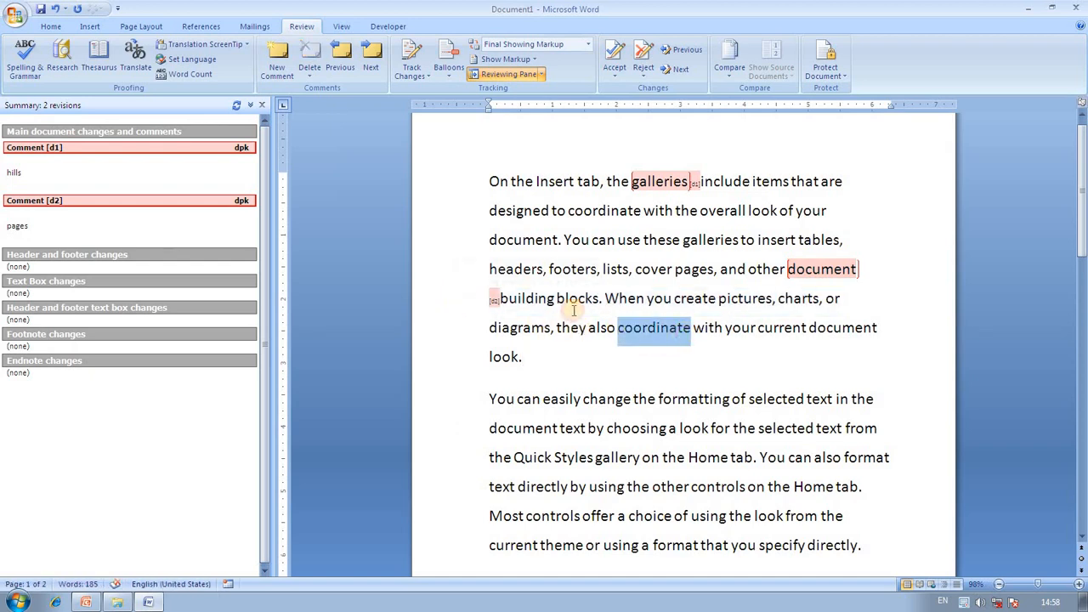
click(289, 68)
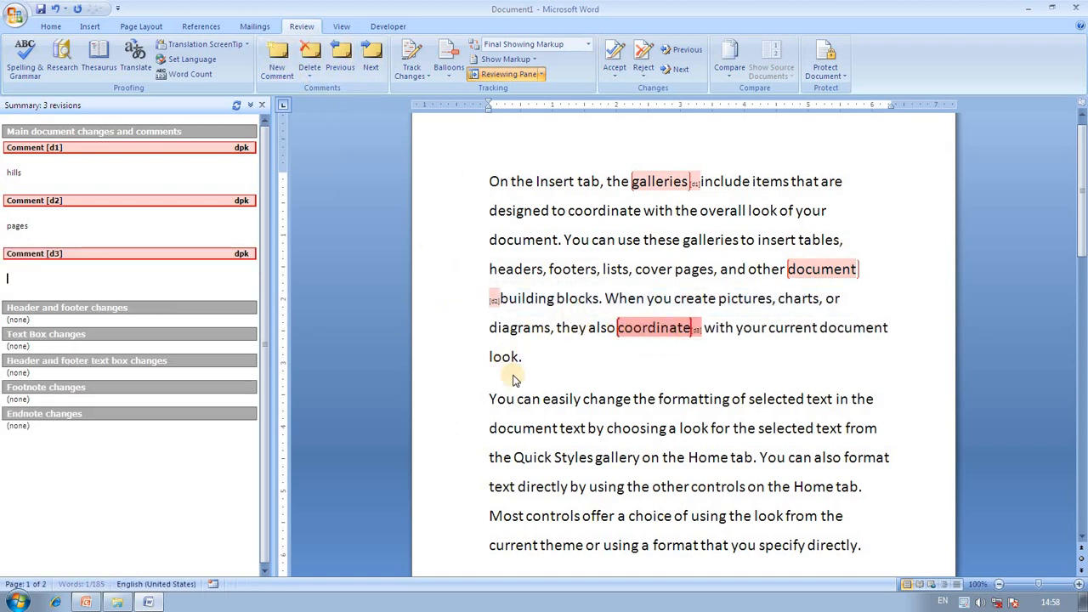
text(po)
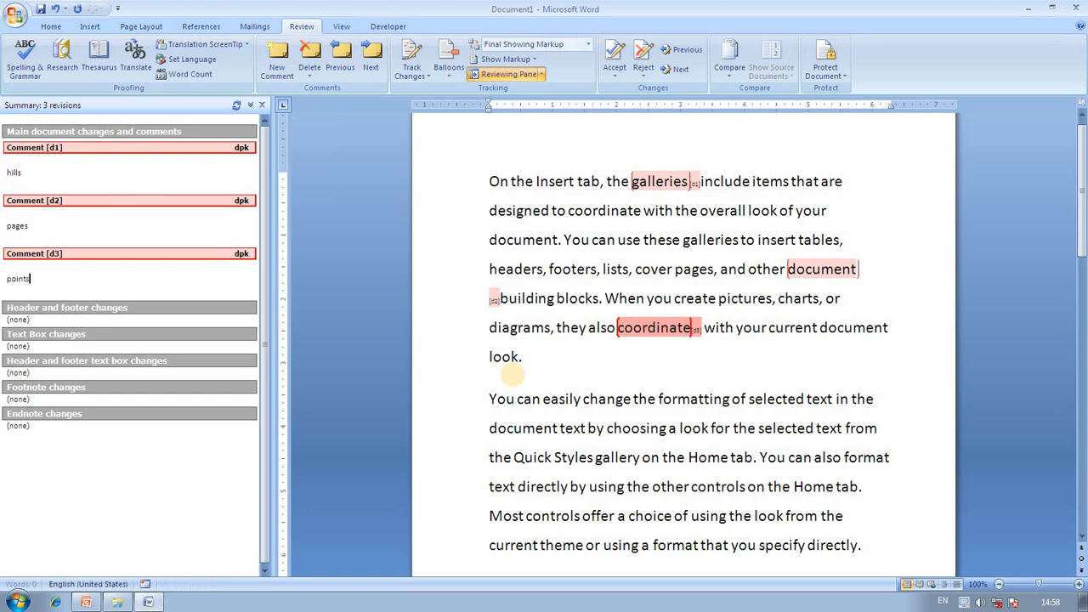
text(ints)
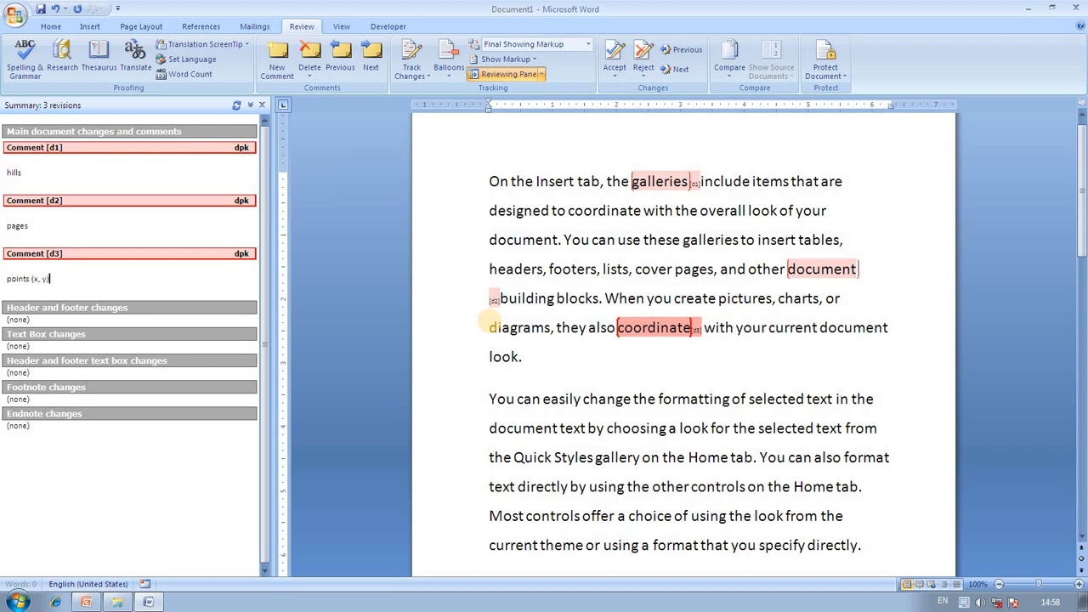
click(439, 325)
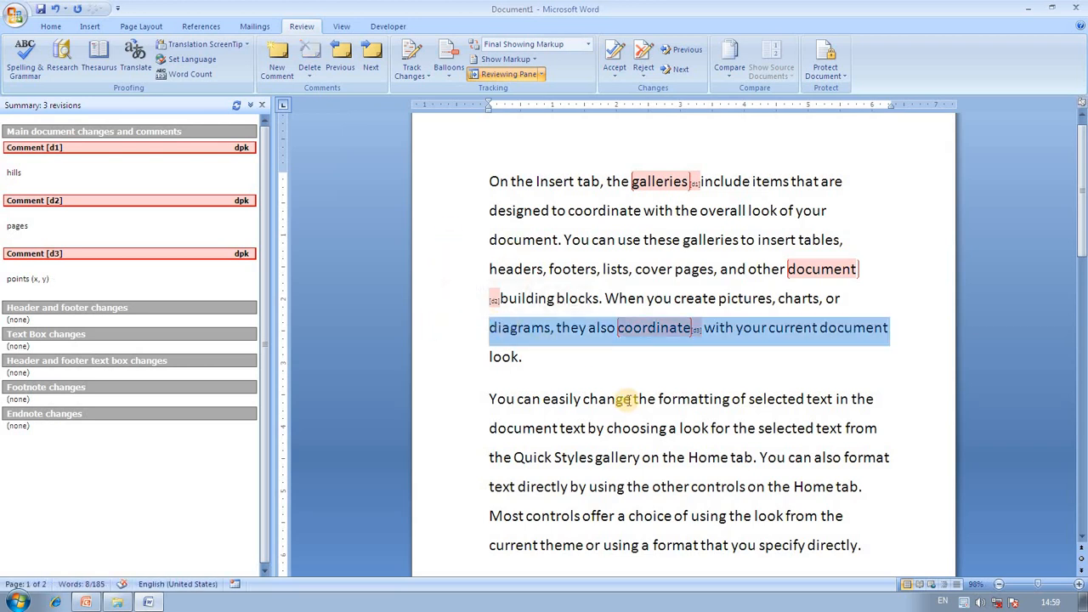
Add the comments 'simple' on easily and 'see' on look.
double_click(565, 401)
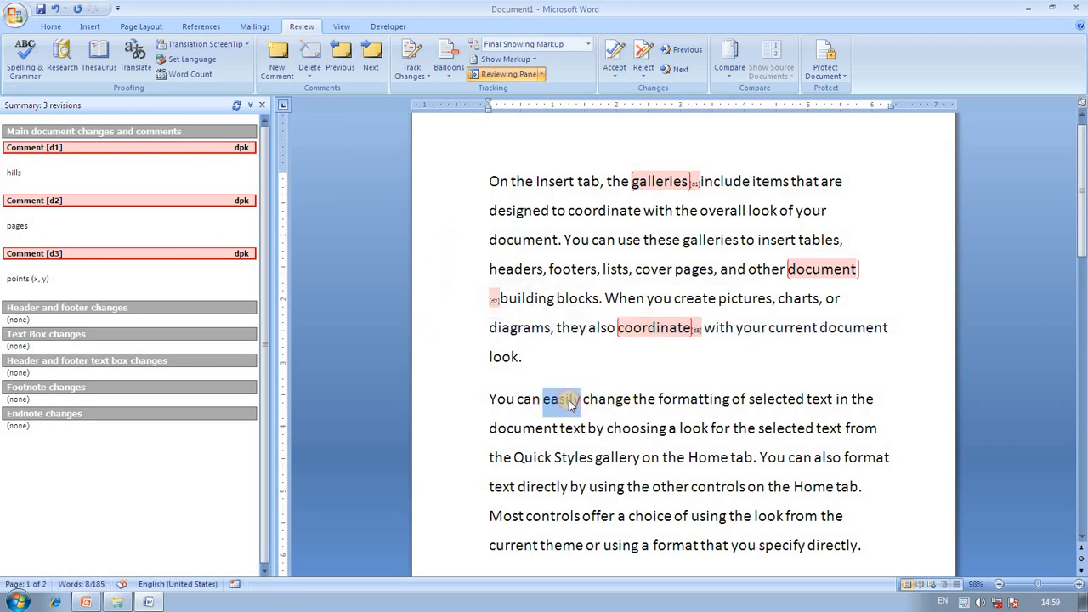
click(277, 61)
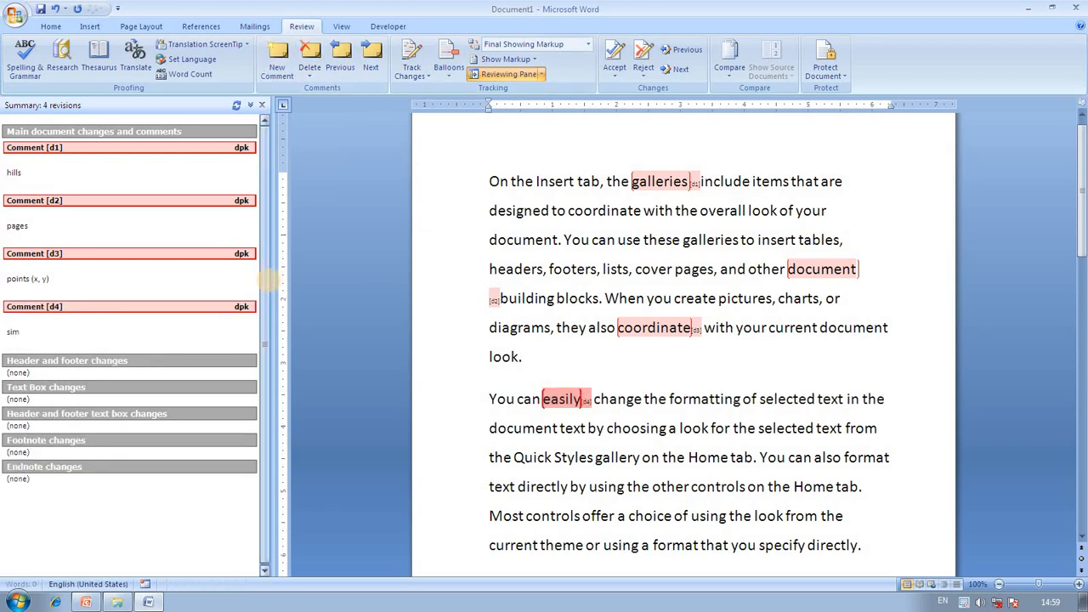
click(470, 323)
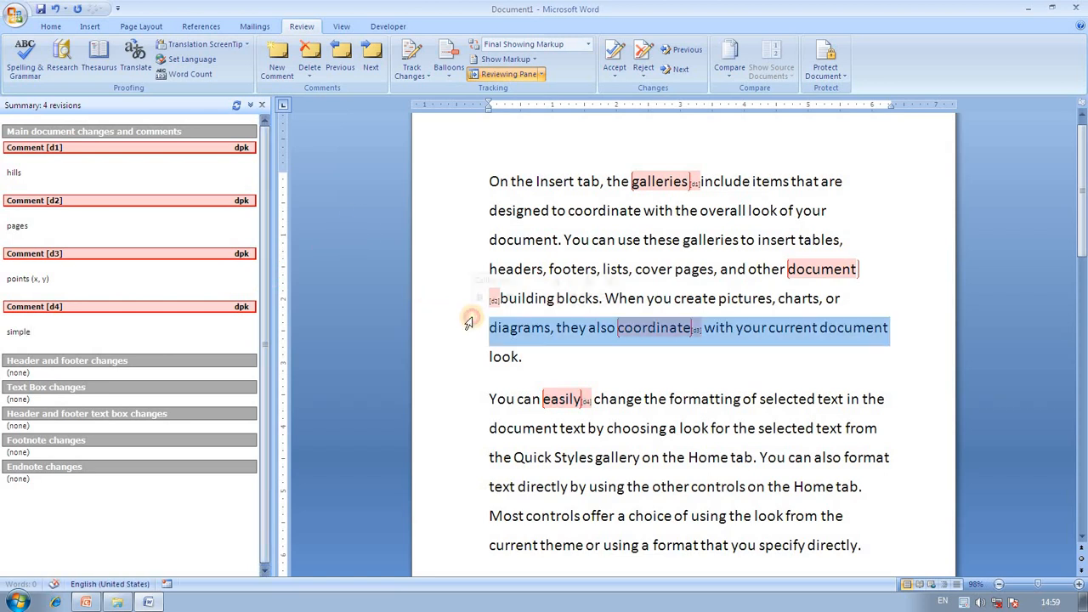
double_click(820, 429)
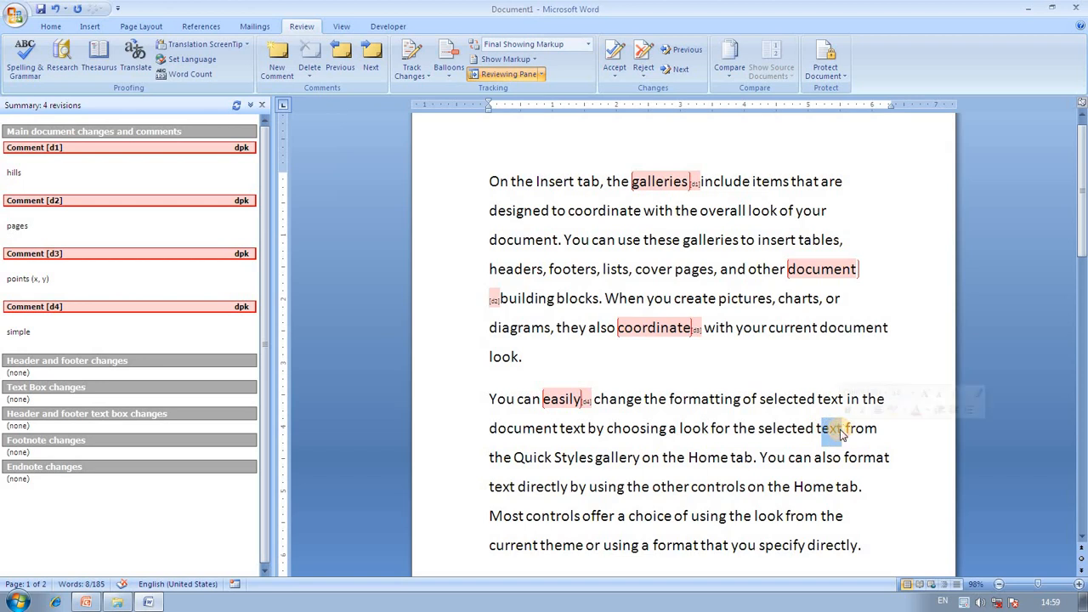
click(681, 430)
shift+click(707, 430)
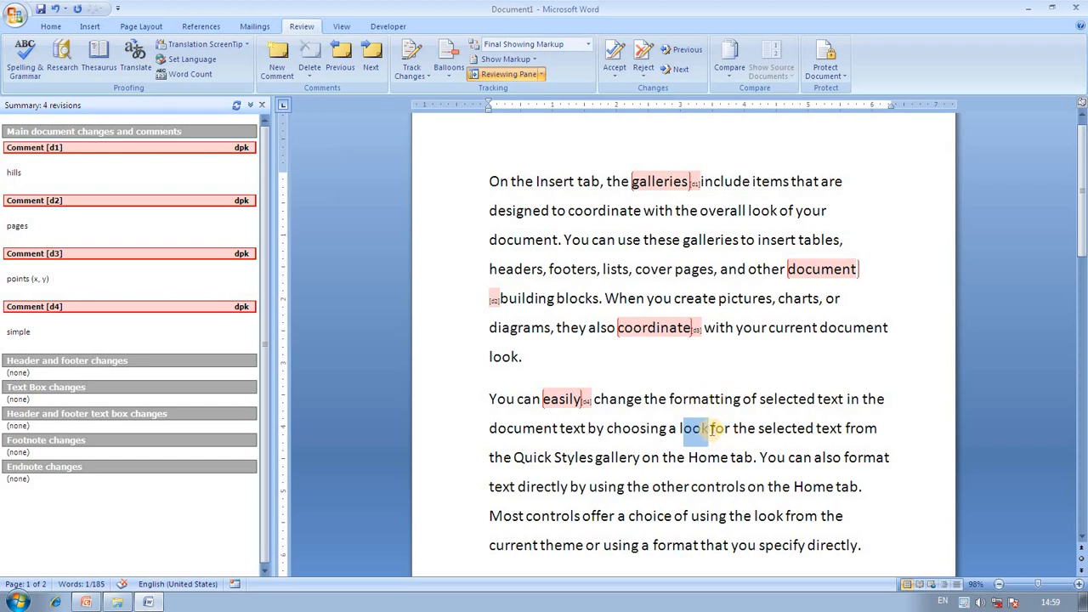
click(278, 62)
text(see)
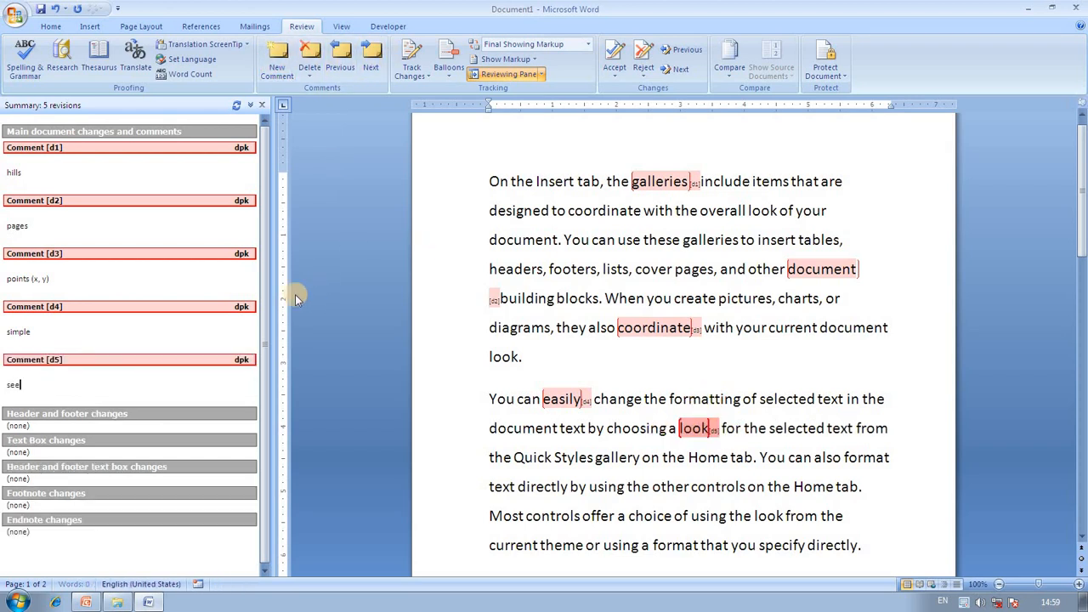
click(444, 303)
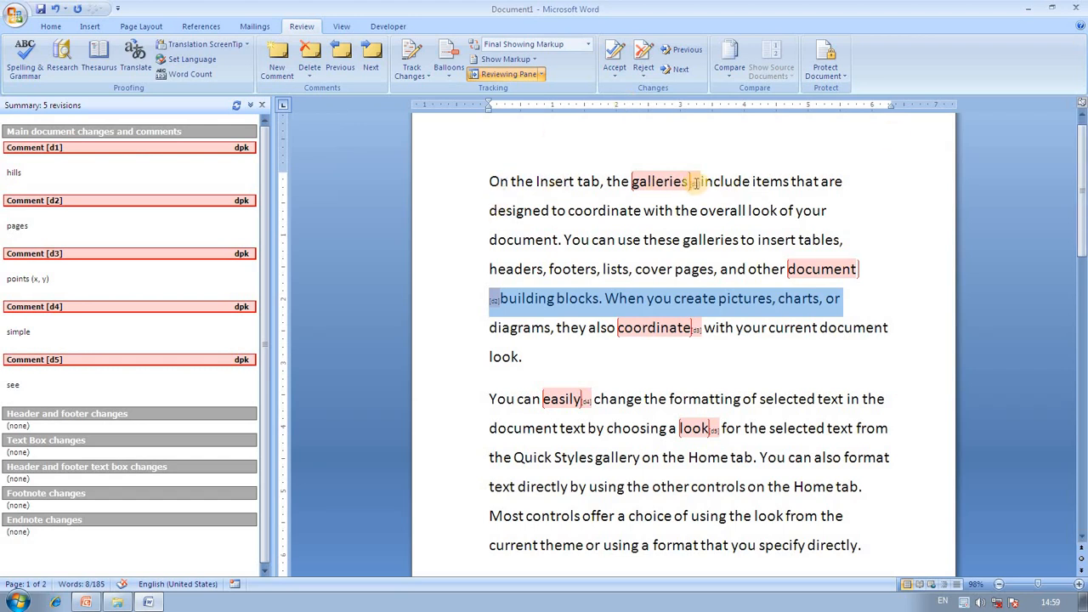
Delete the 'points (x, y)' comment on coordinate using Review > Delete.
mouse_move(696, 183)
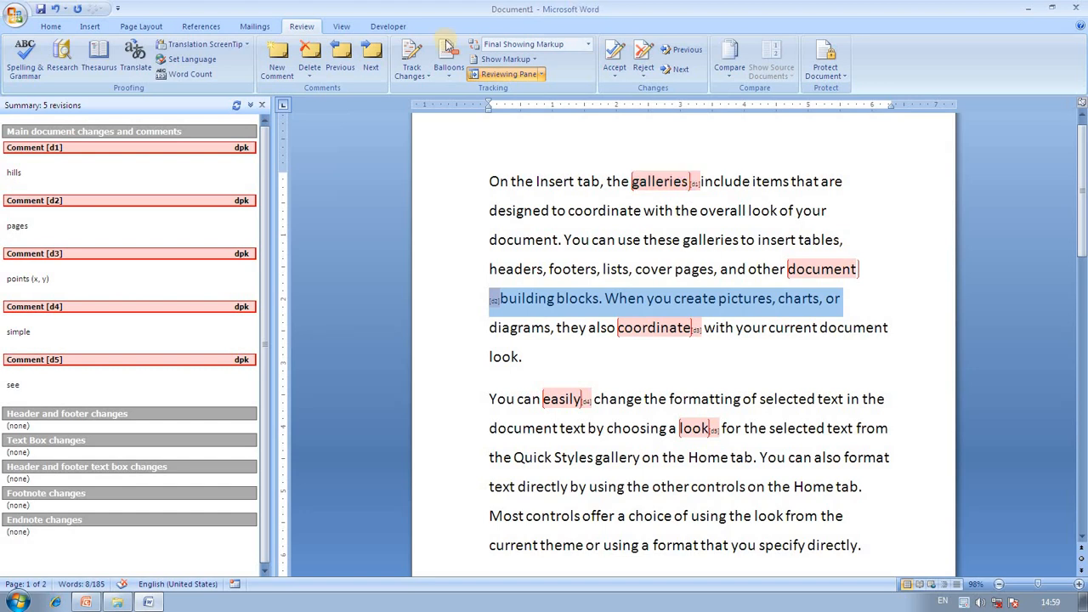
click(310, 75)
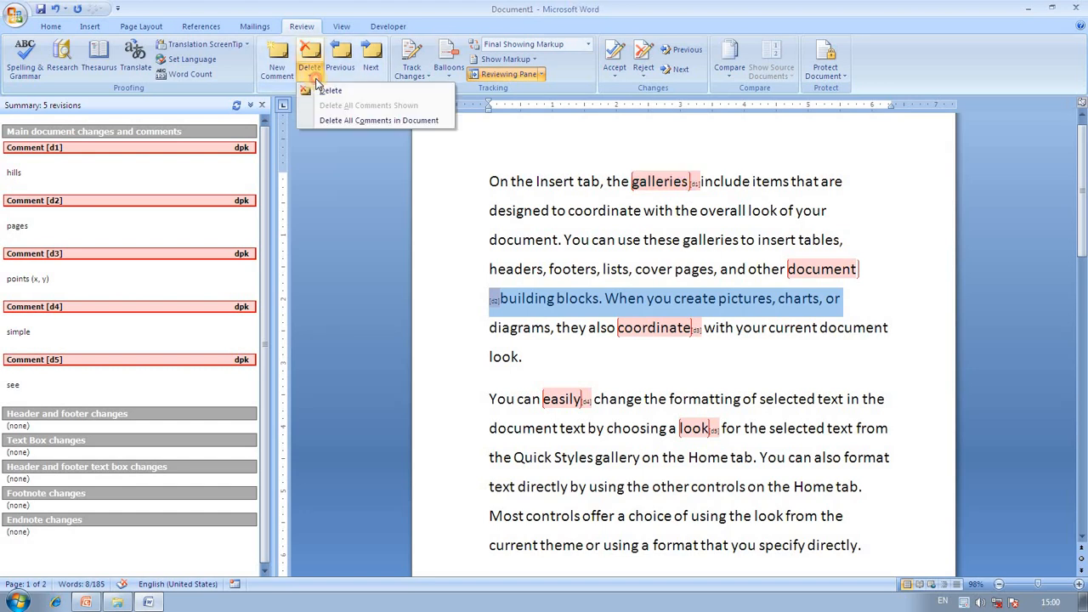
click(365, 198)
click(684, 330)
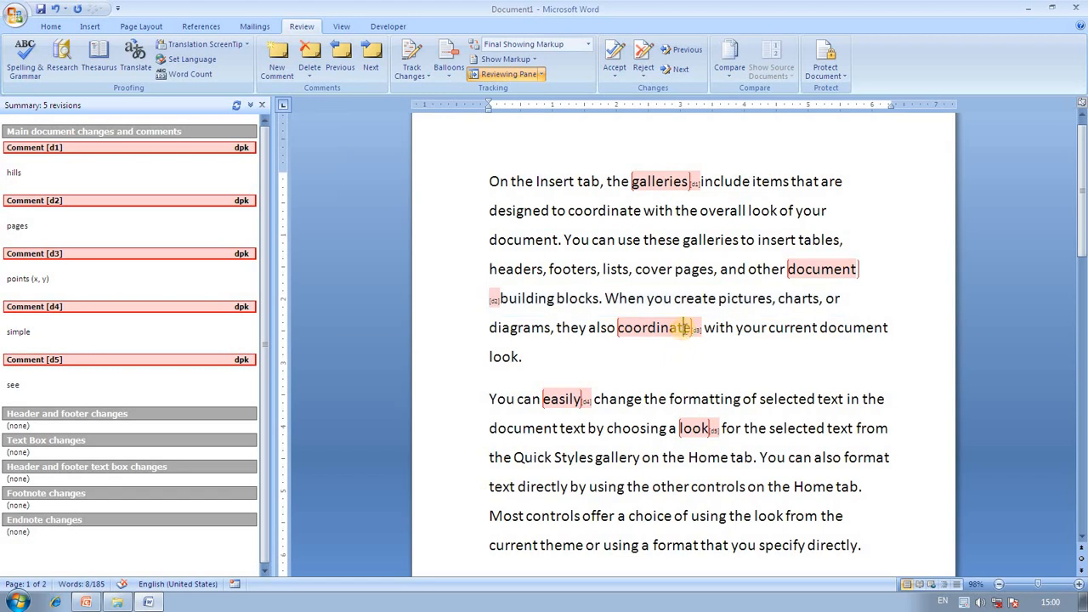
double_click(651, 327)
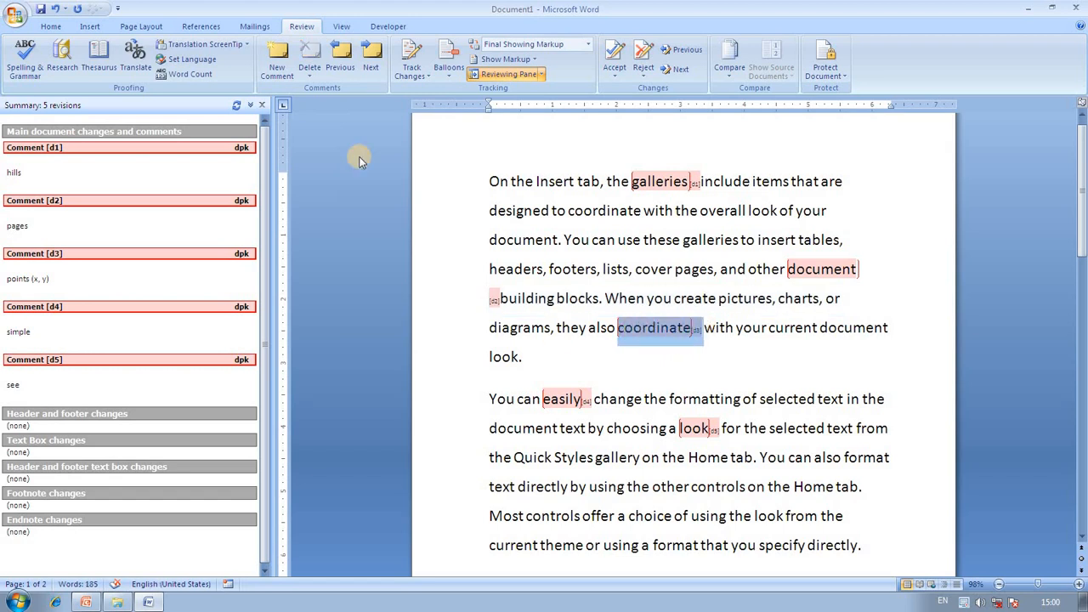
click(310, 75)
click(333, 167)
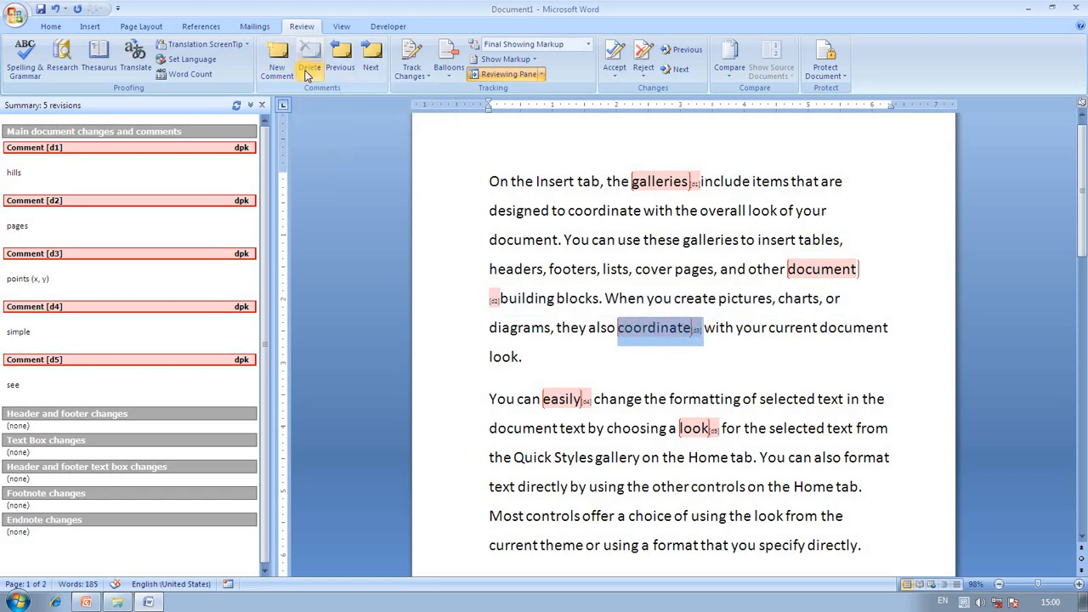
click(653, 368)
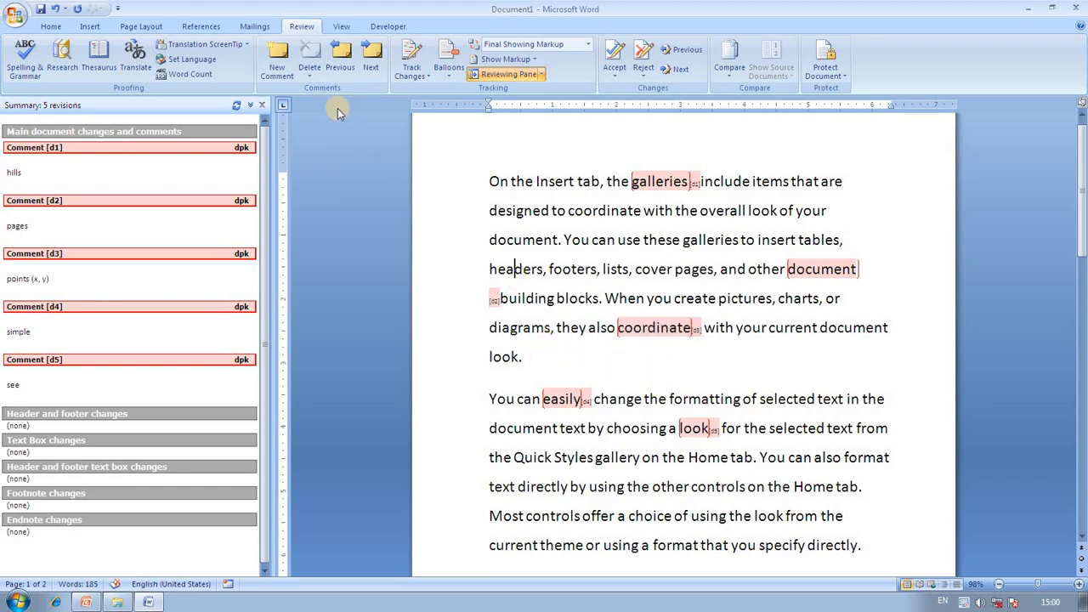
click(655, 184)
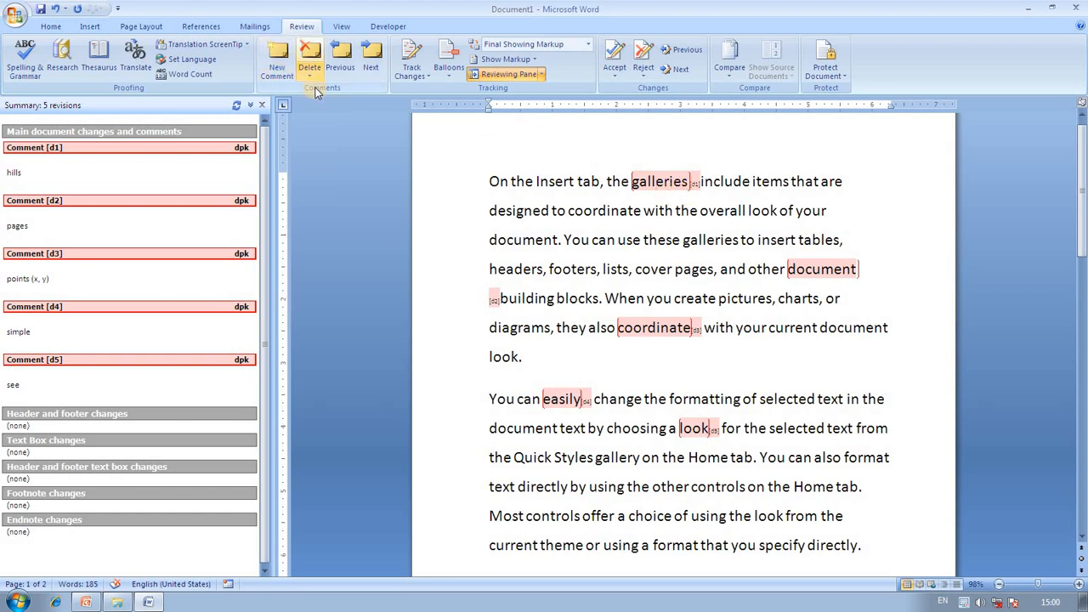
click(656, 328)
click(309, 74)
click(332, 93)
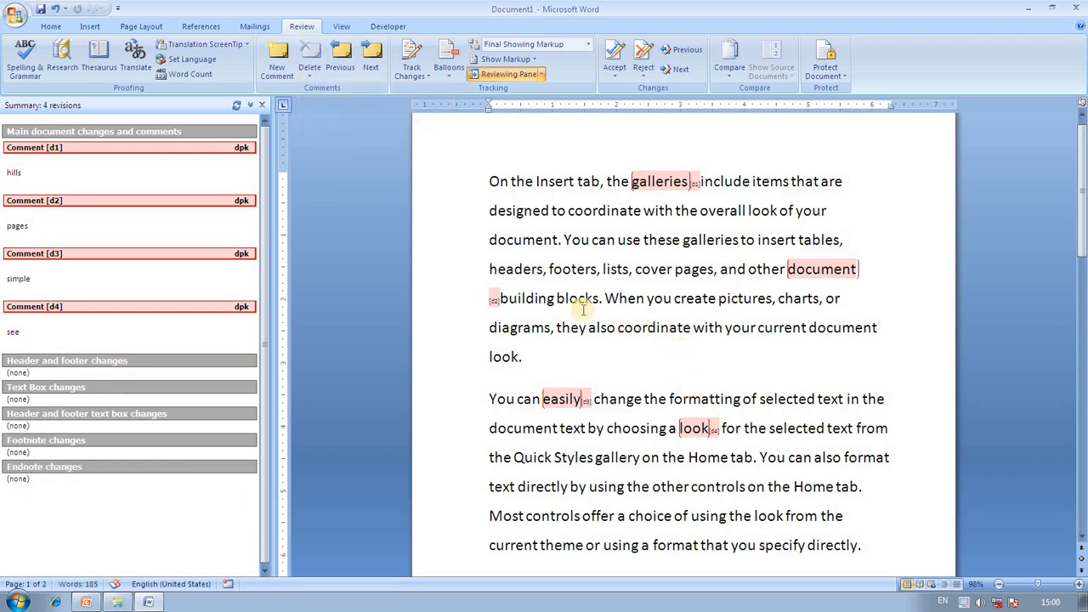
click(351, 67)
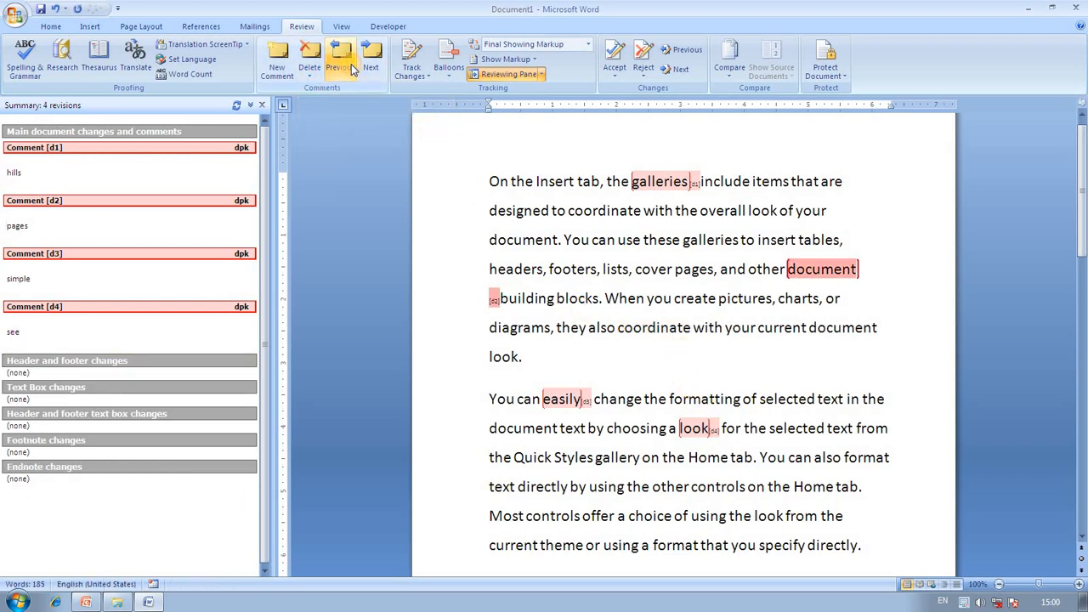
click(351, 66)
click(351, 66)
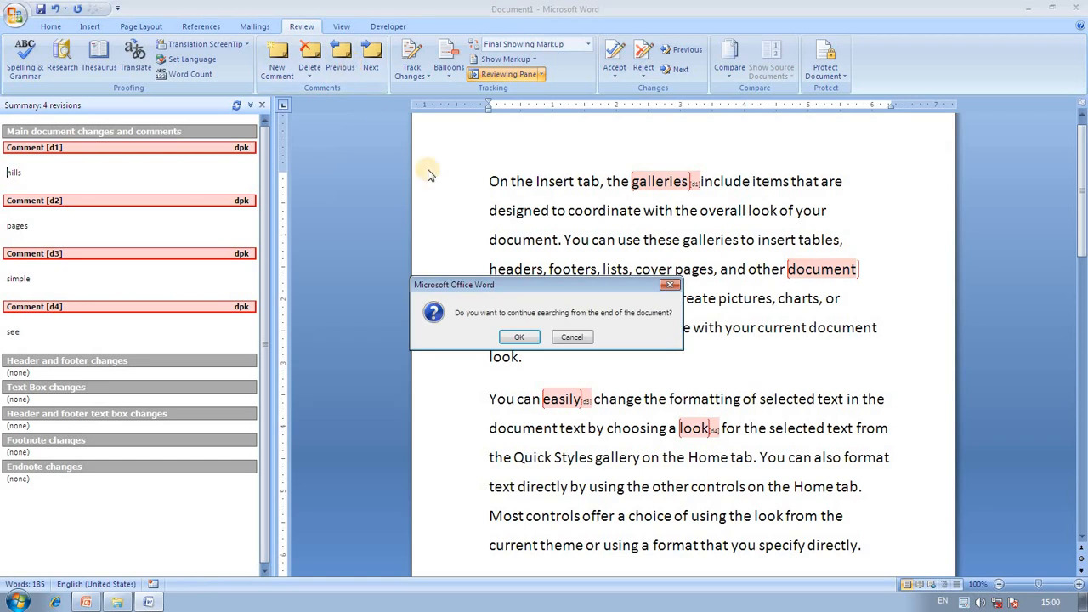
click(519, 337)
click(371, 62)
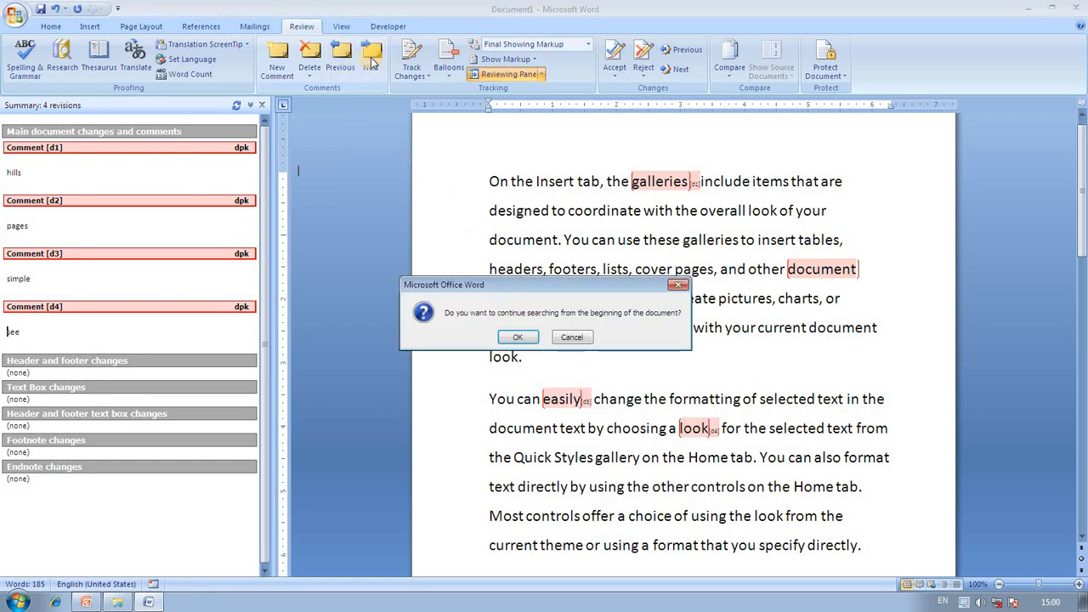
click(679, 289)
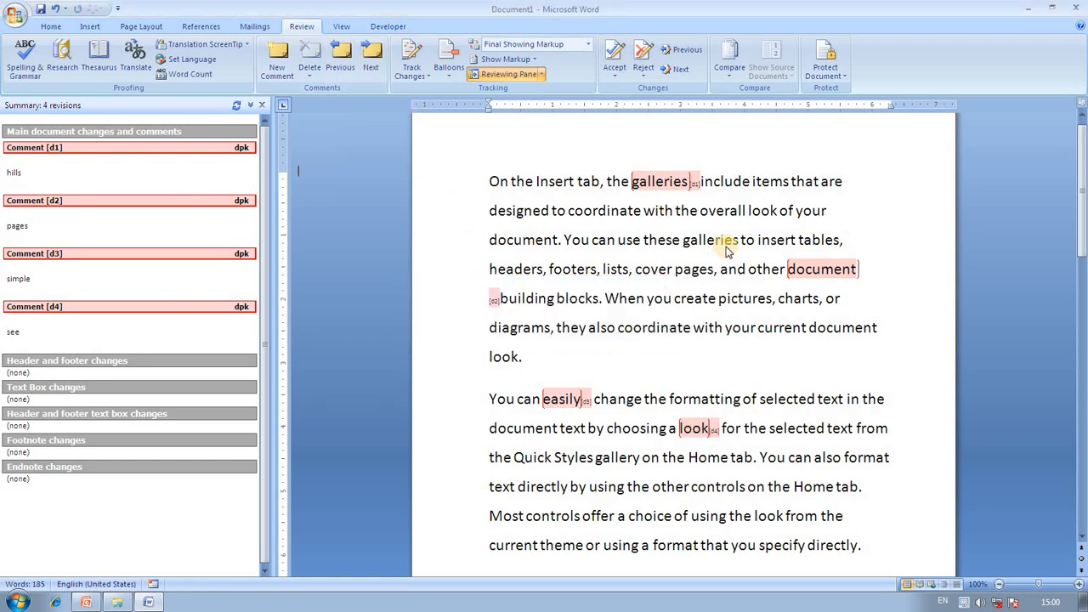
click(802, 271)
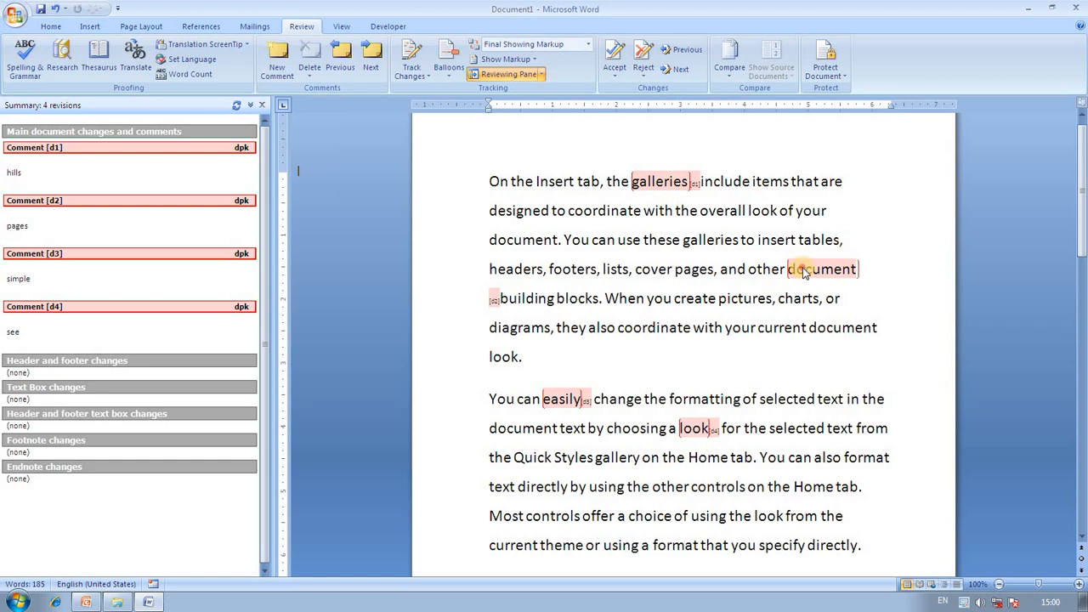
click(371, 65)
click(371, 68)
click(371, 68)
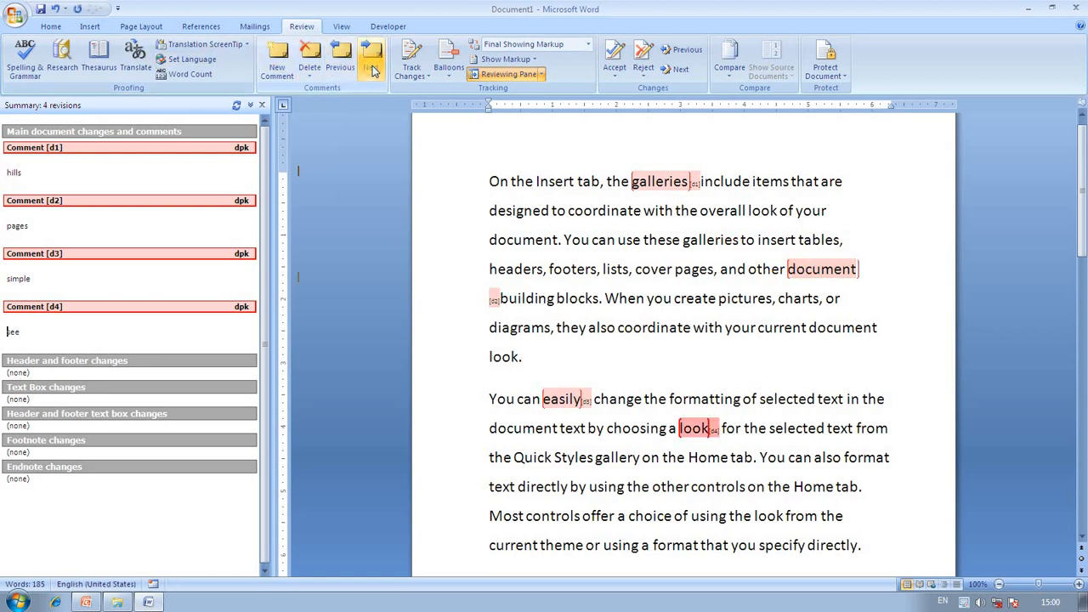
click(351, 67)
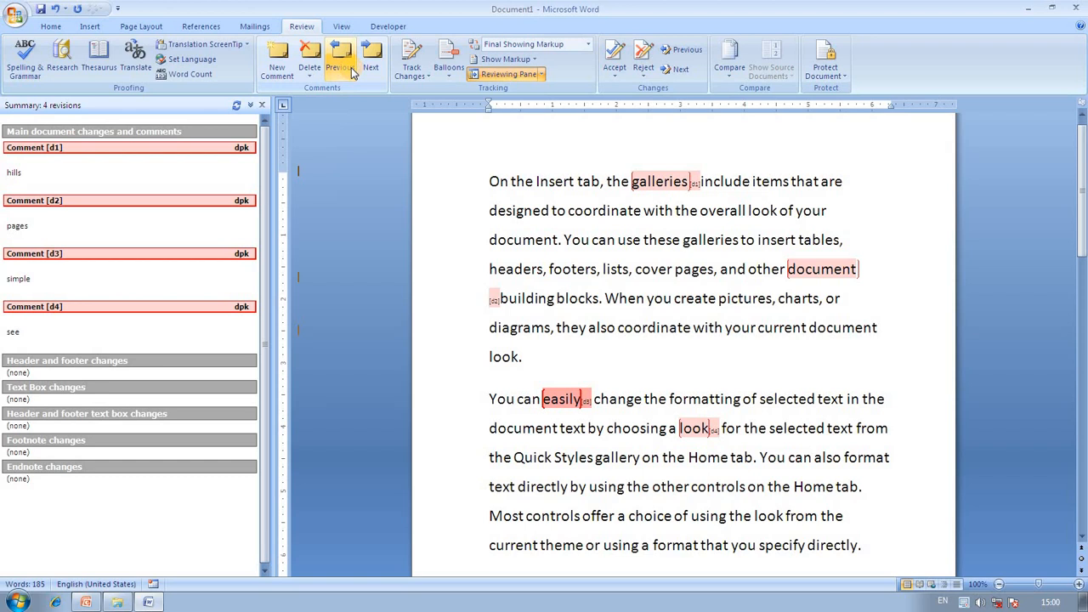
click(351, 67)
click(351, 67)
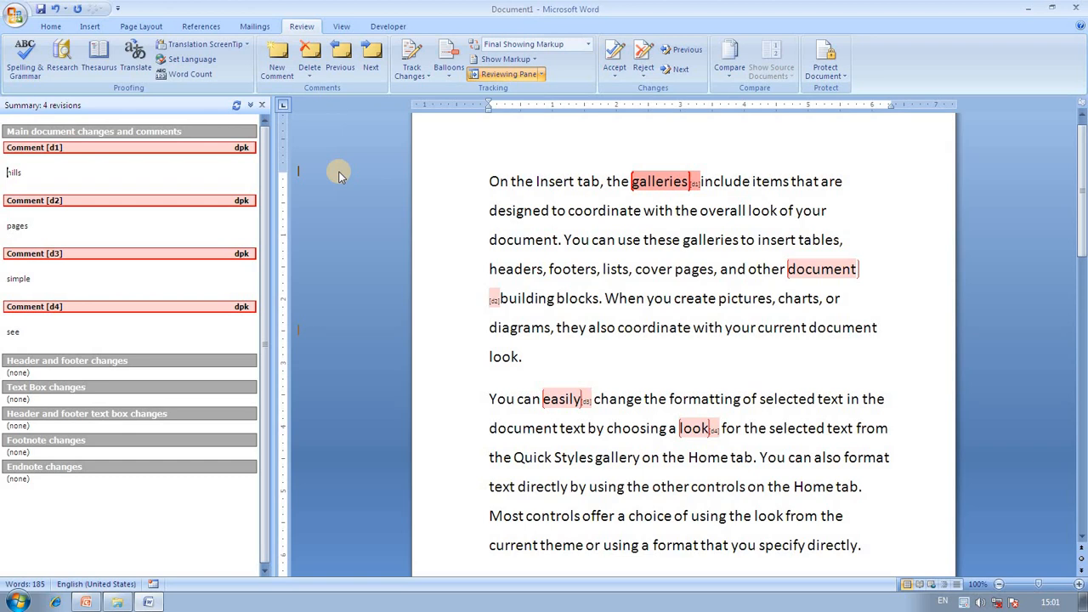
Place the caret after the final word 'template.' and switch on Track Changes.
scroll(724, 341, down, 9)
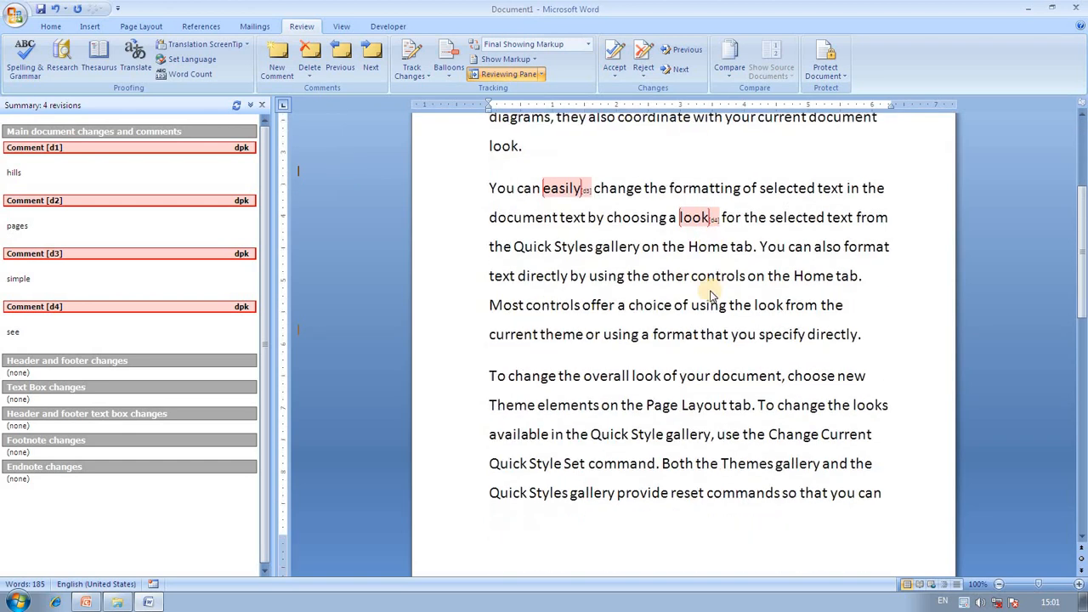
click(722, 272)
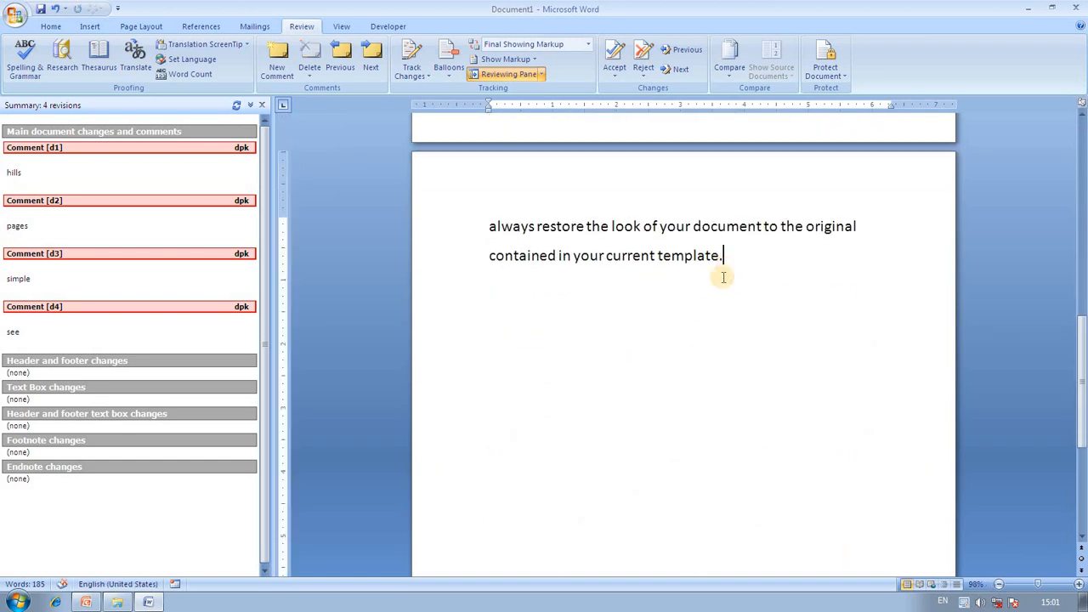
scroll(716, 401, up, 3)
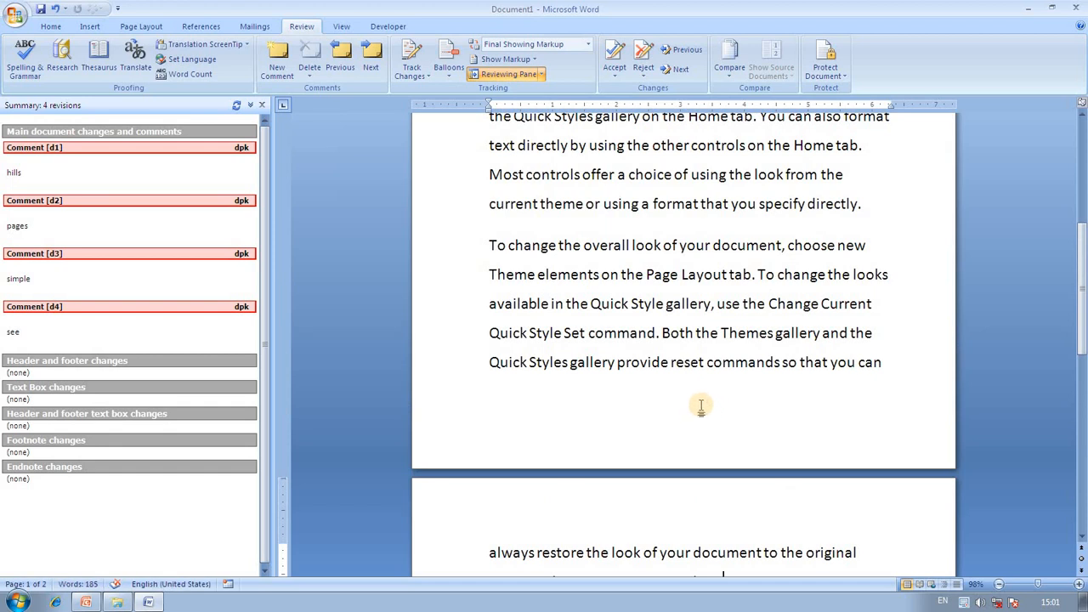
scroll(729, 429, down, 1)
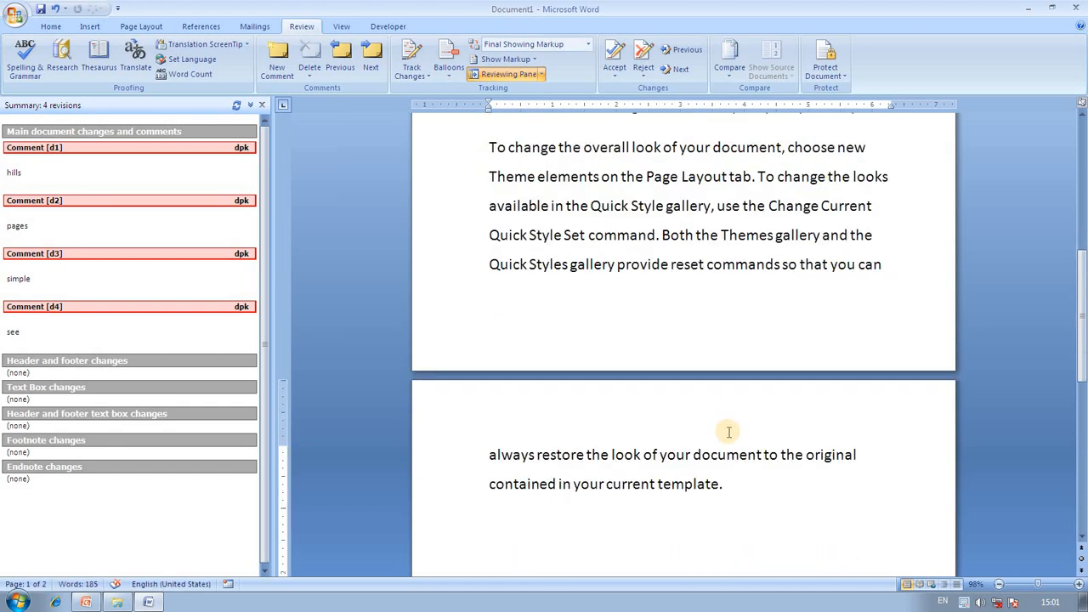
scroll(729, 445, down, 1)
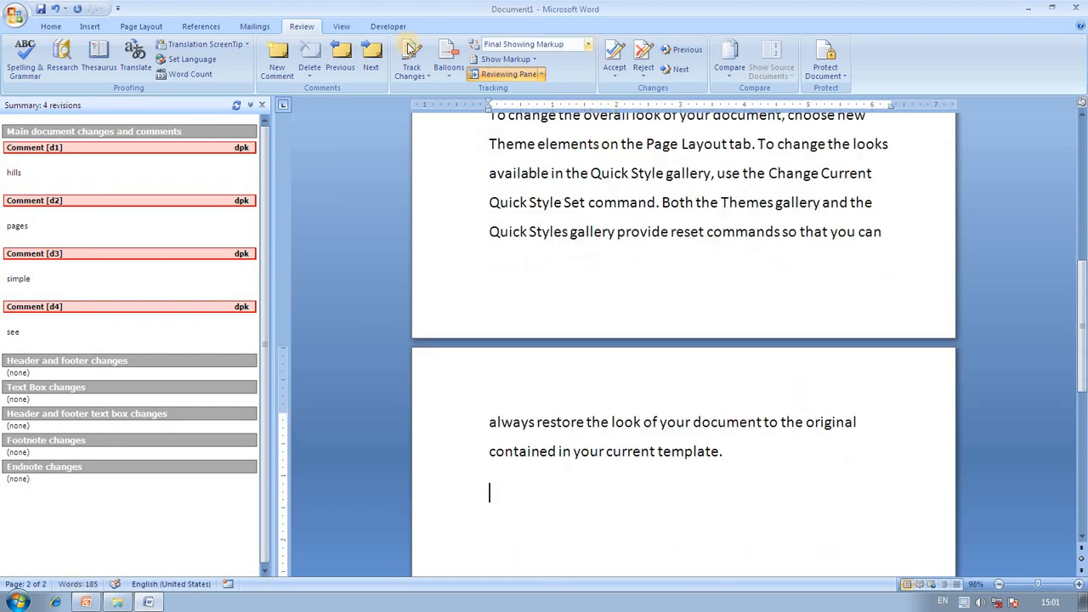
click(425, 76)
click(442, 90)
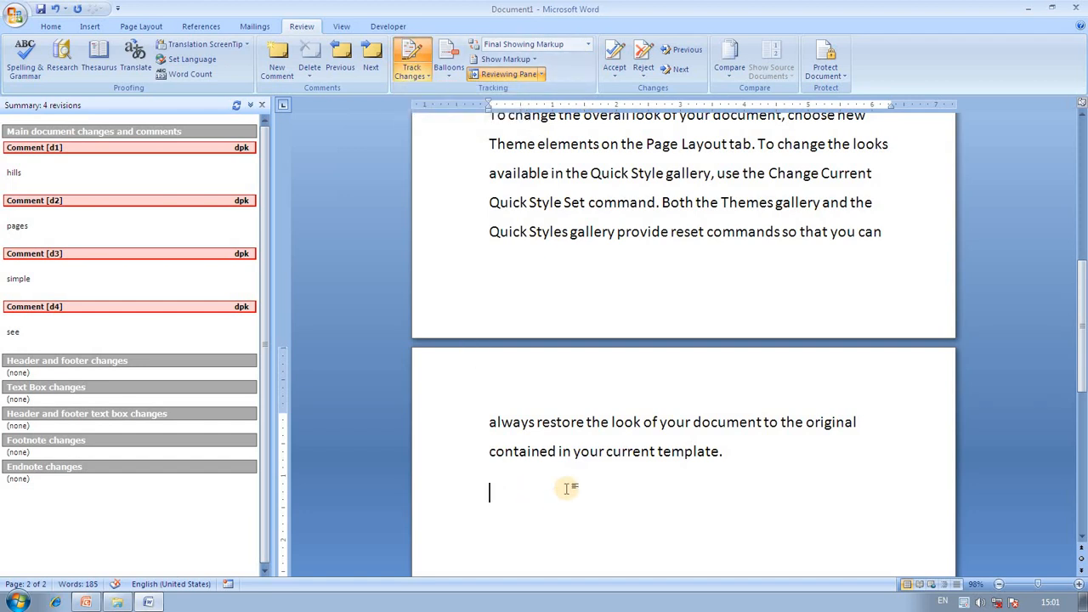
Type the tracked sentence 'Computer is an electroni device which takes input from the user and show output on the computerscren'.
text(compy)
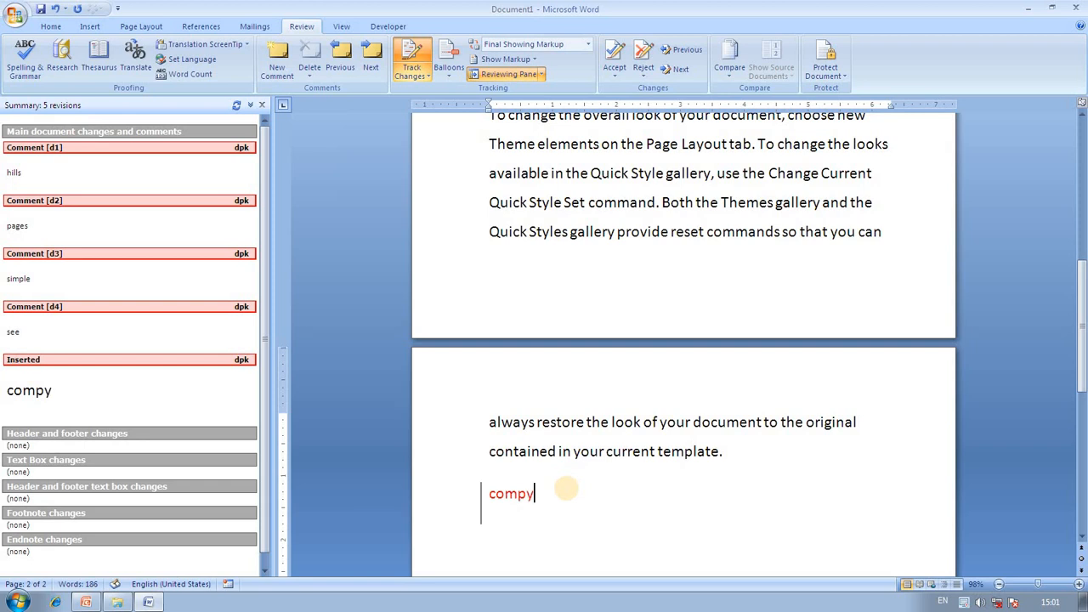
key(BackSpace)
text(uter)
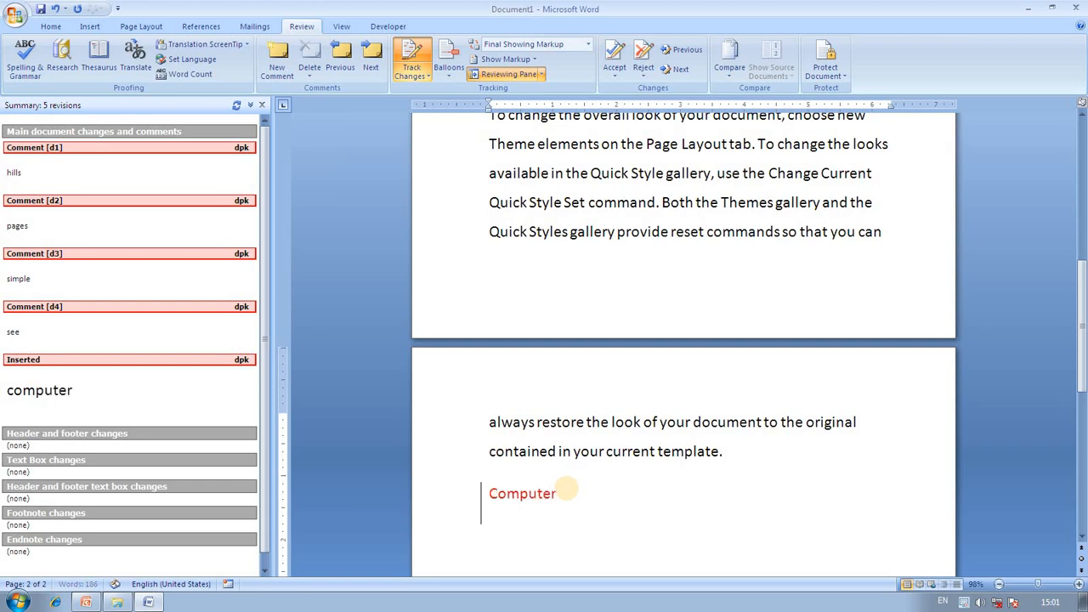
text( is a)
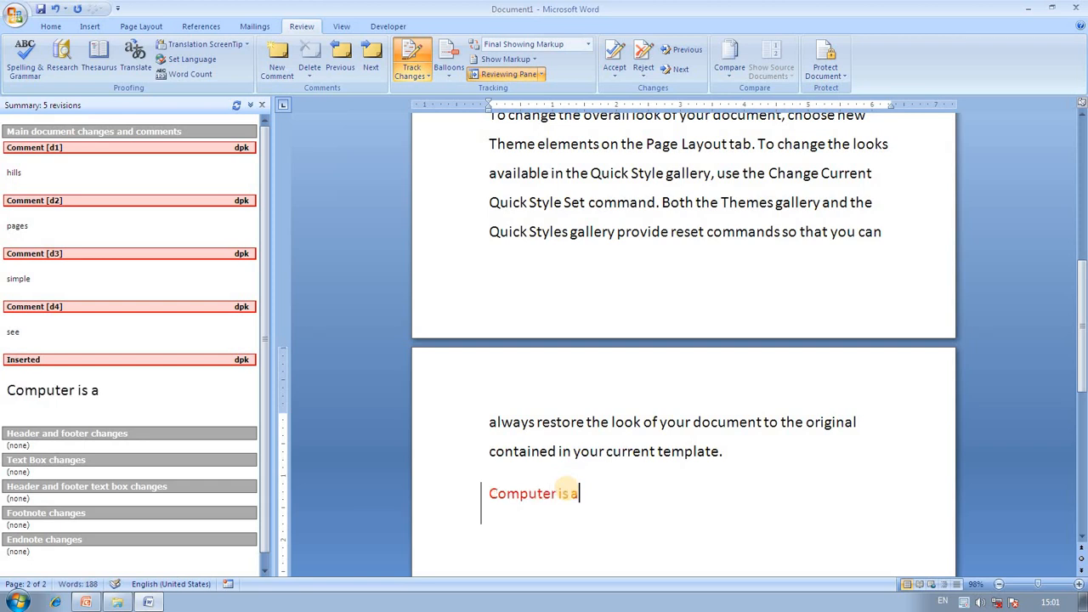
text(n electro)
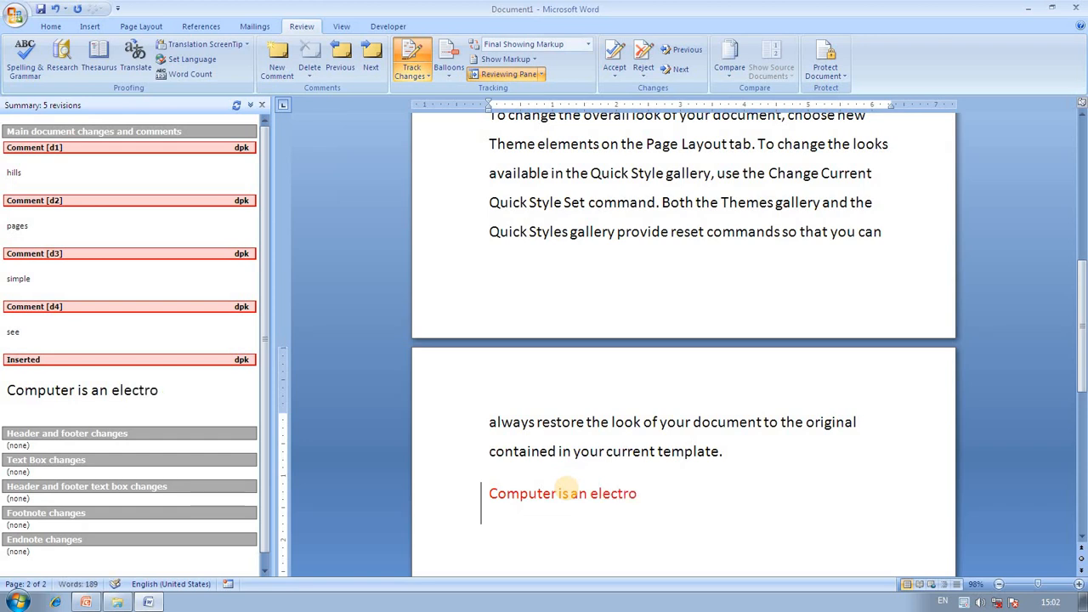
text(ni device)
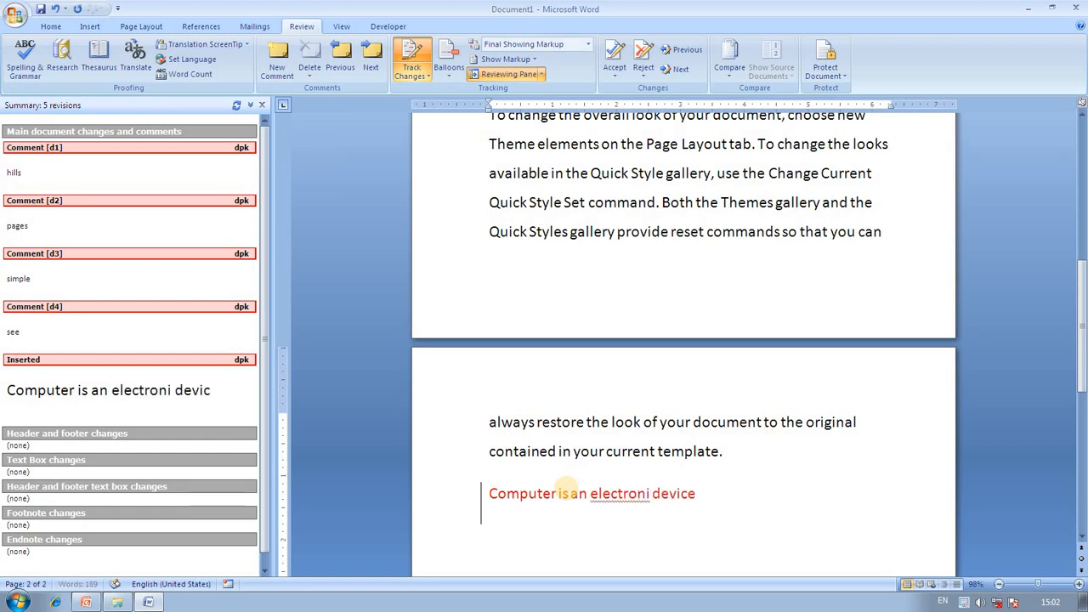
text( which t)
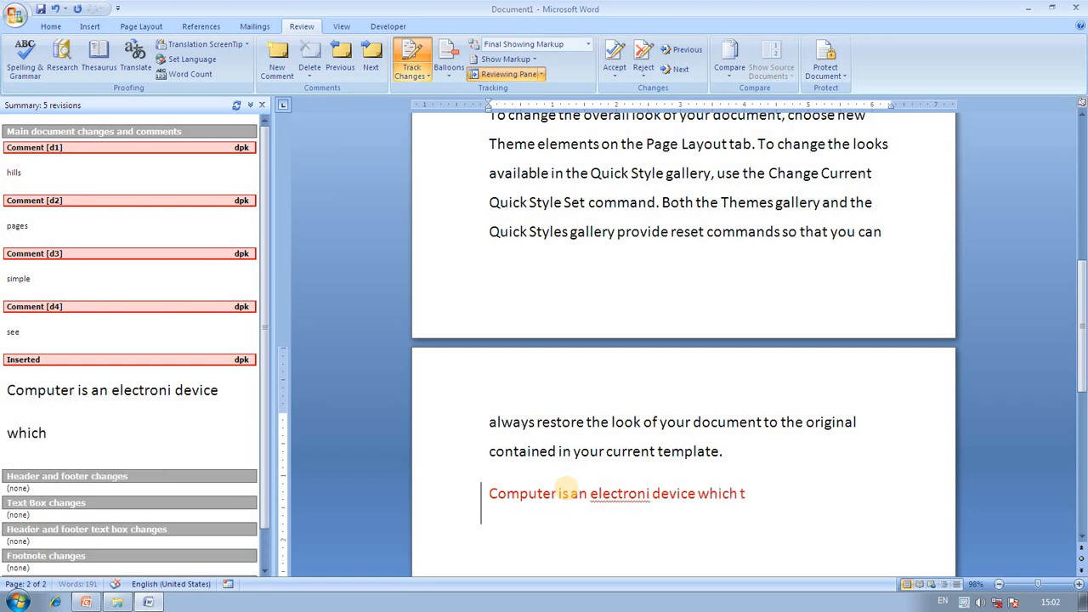
text(akes in)
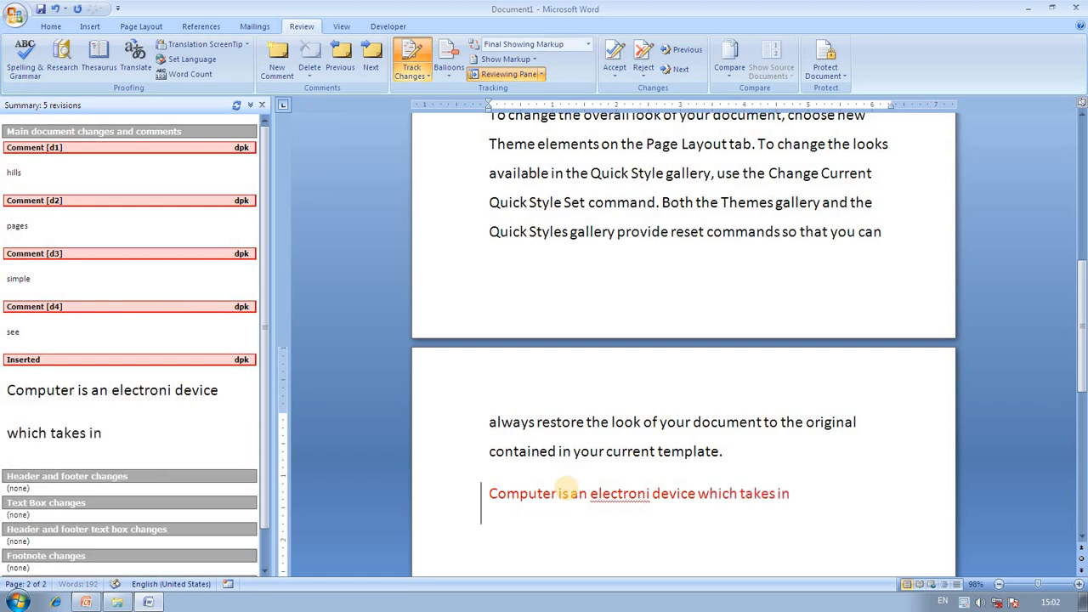
text(put from t)
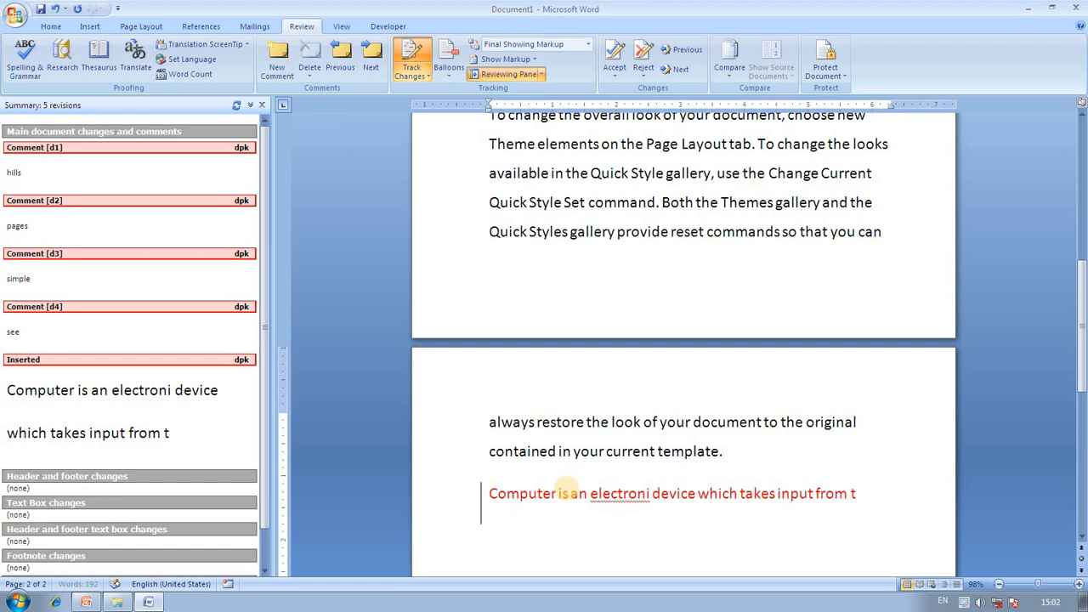
text(he user )
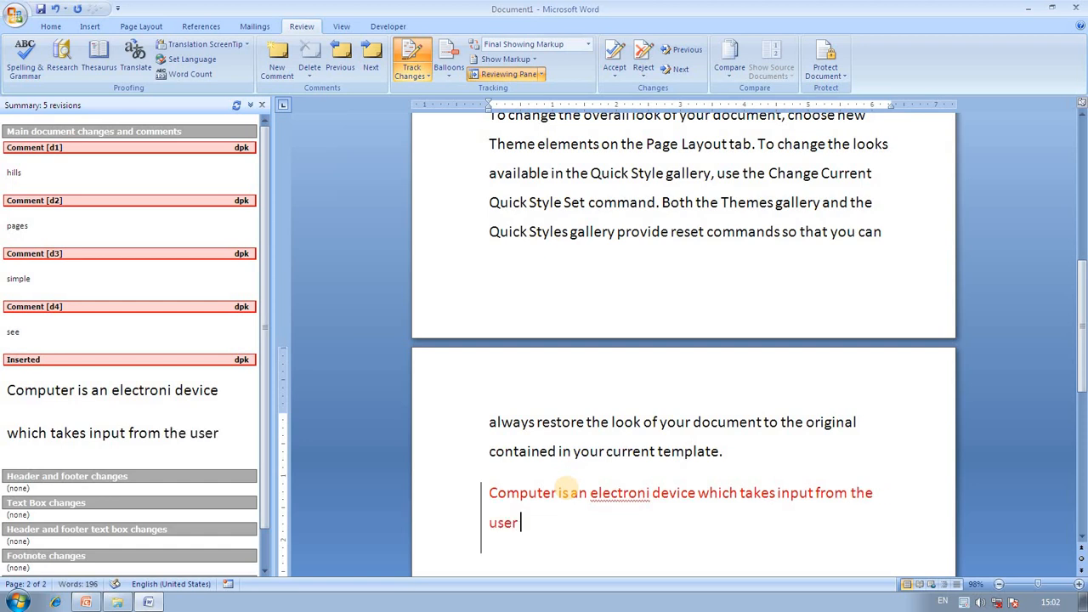
text(and show)
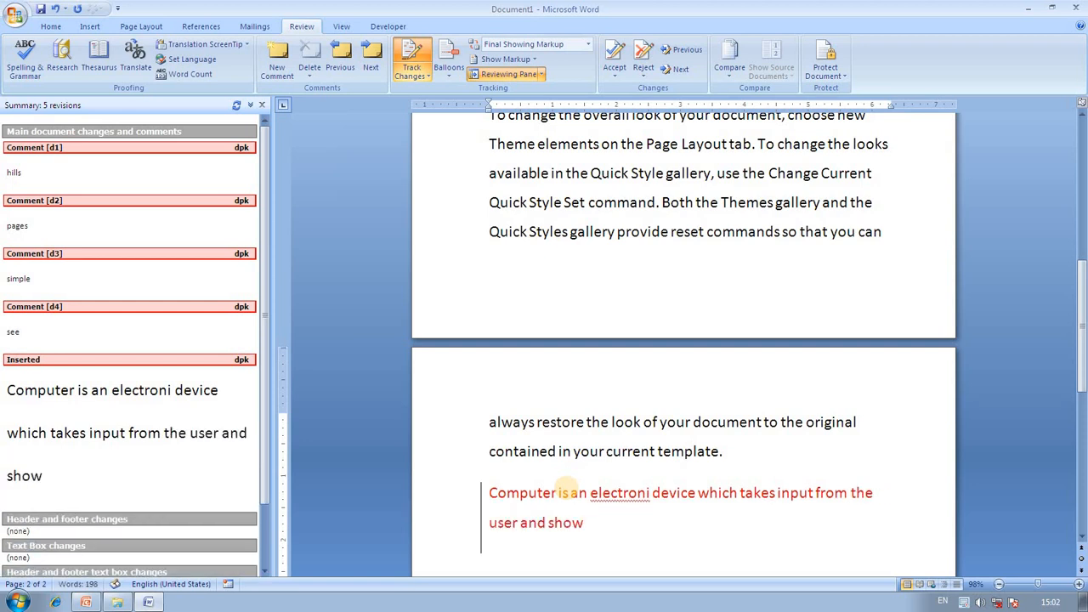
text( output on the)
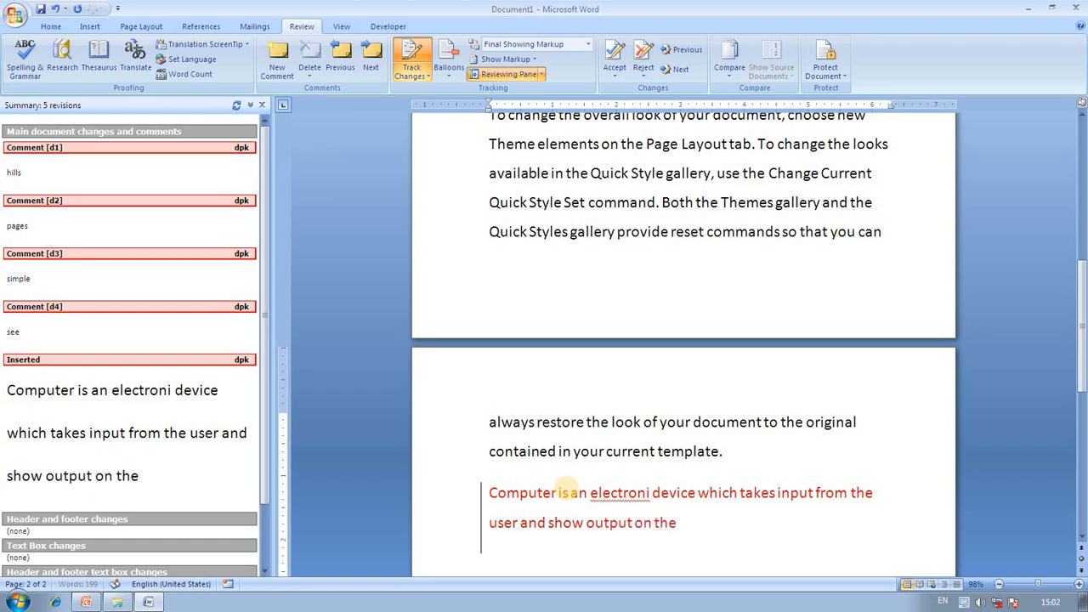
text( computer)
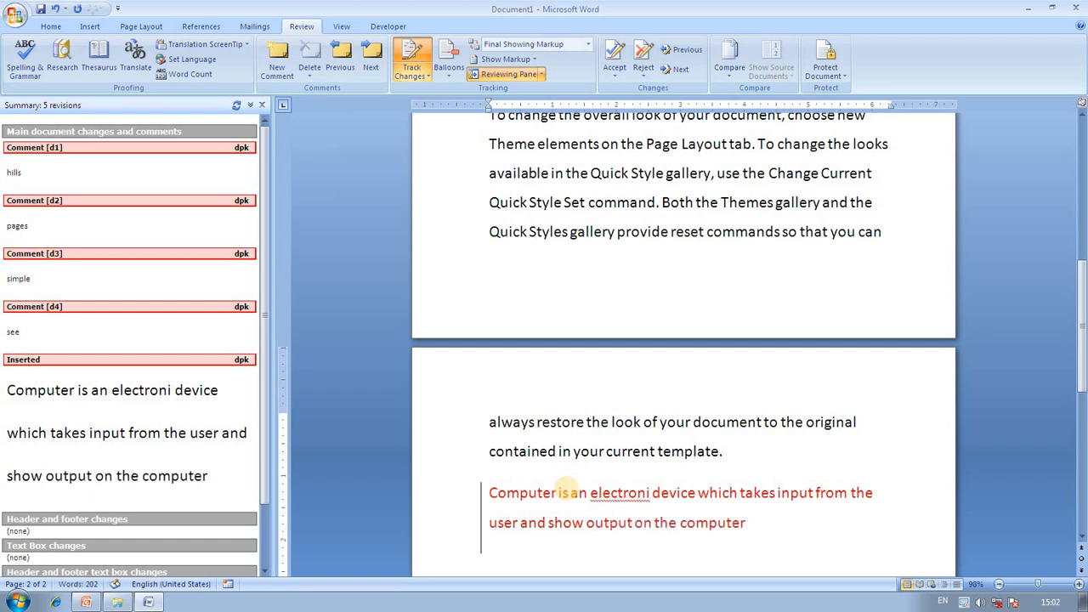
text(scren)
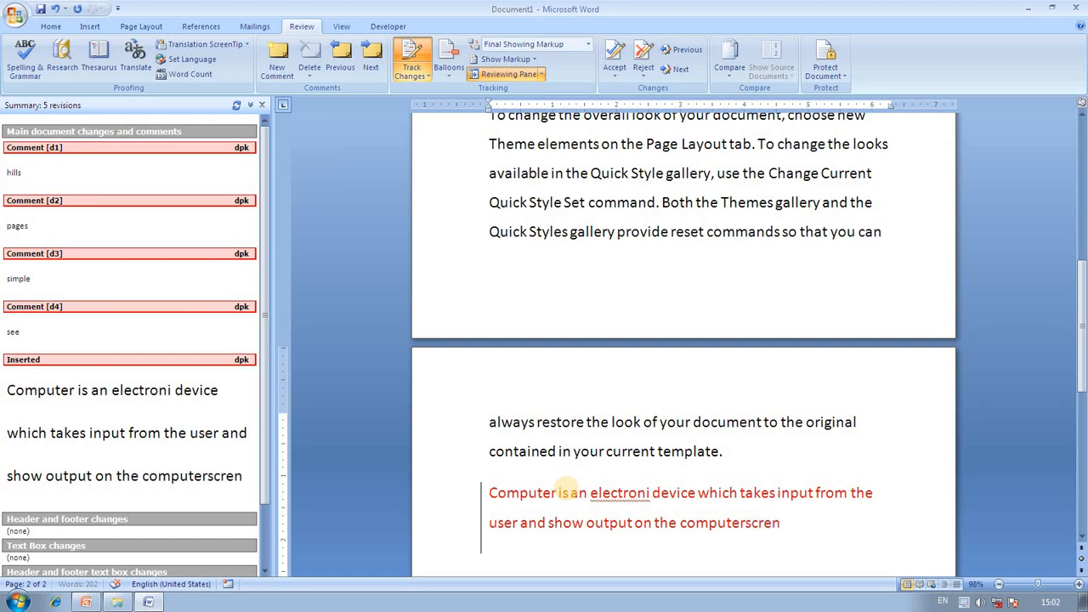
Correct the typos to 'computer screen' and 'electronic', and end the sentence with a period.
key(Left)
key(Left)
text(e)
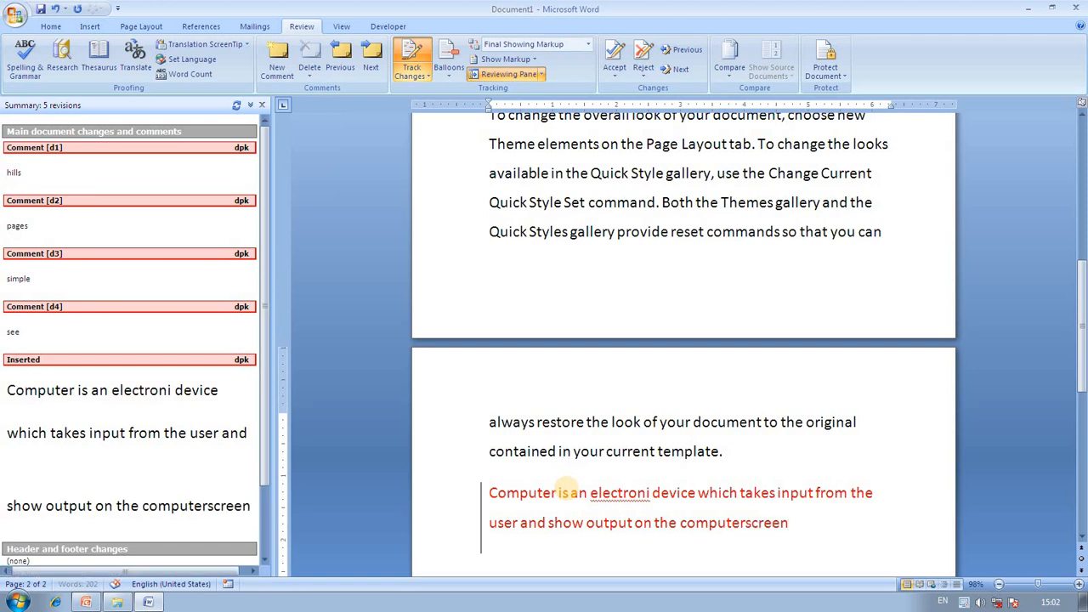
key(Left)
key(Left)
key(Left)
key(Left)
key(Right)
key(Right)
key(Right)
key(Right)
key(Right)
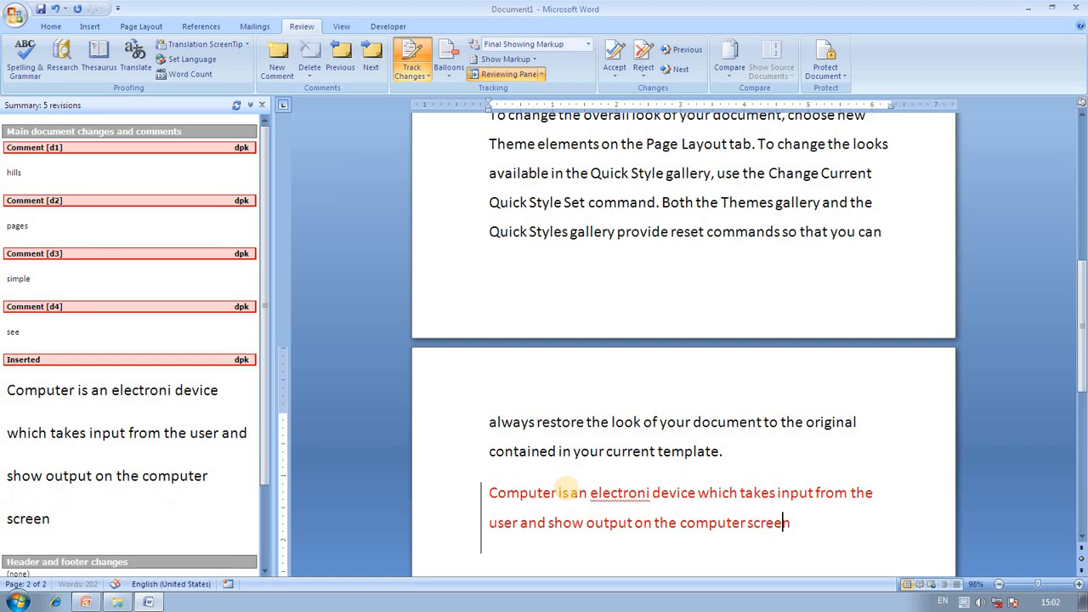
text(.)
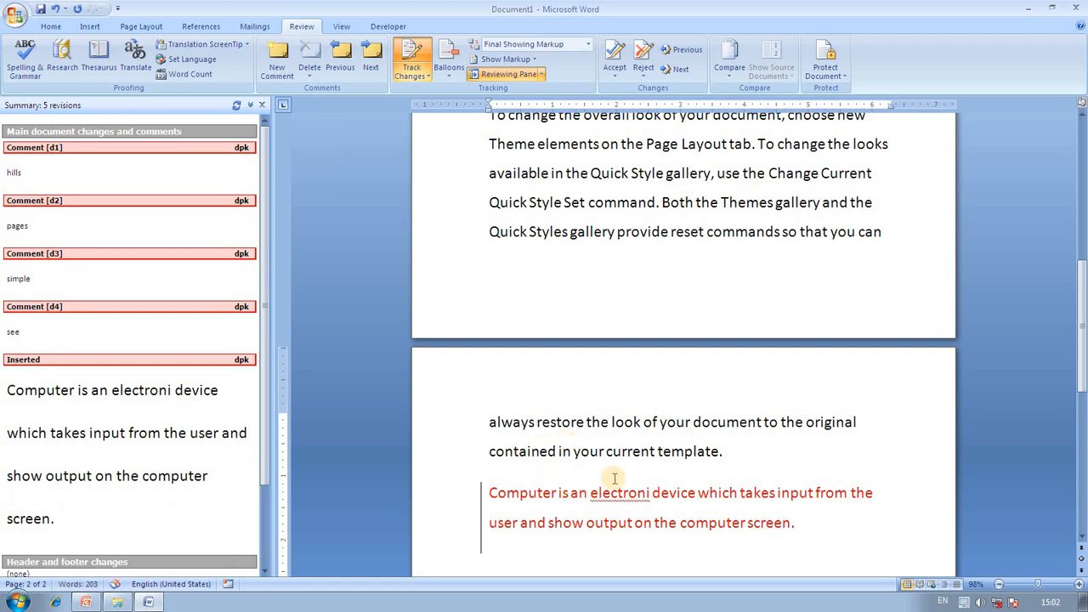
click(652, 492)
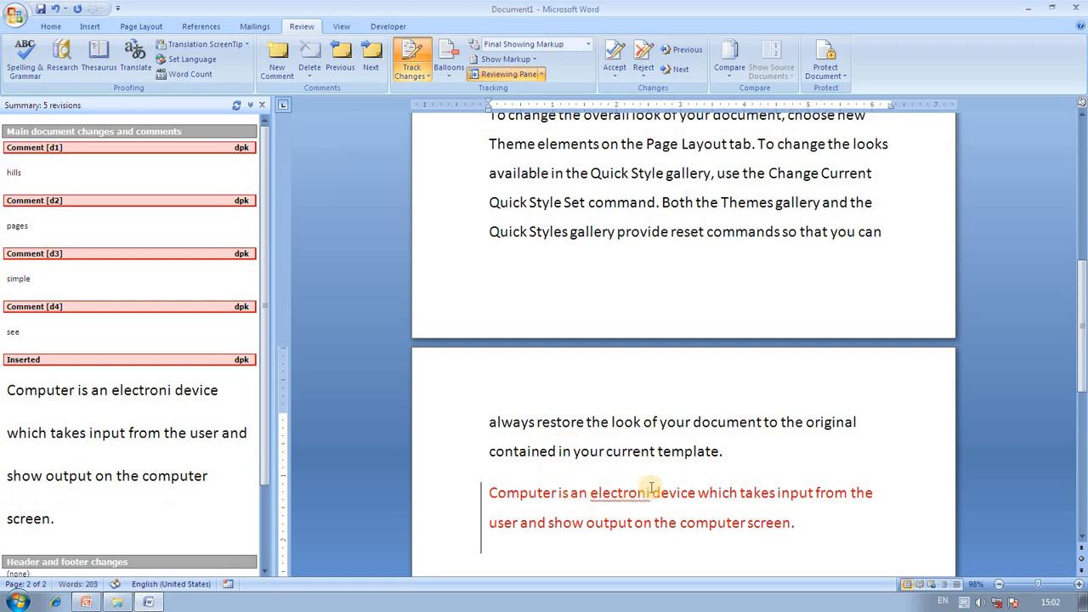
text(c)
scroll(806, 509, up, 1)
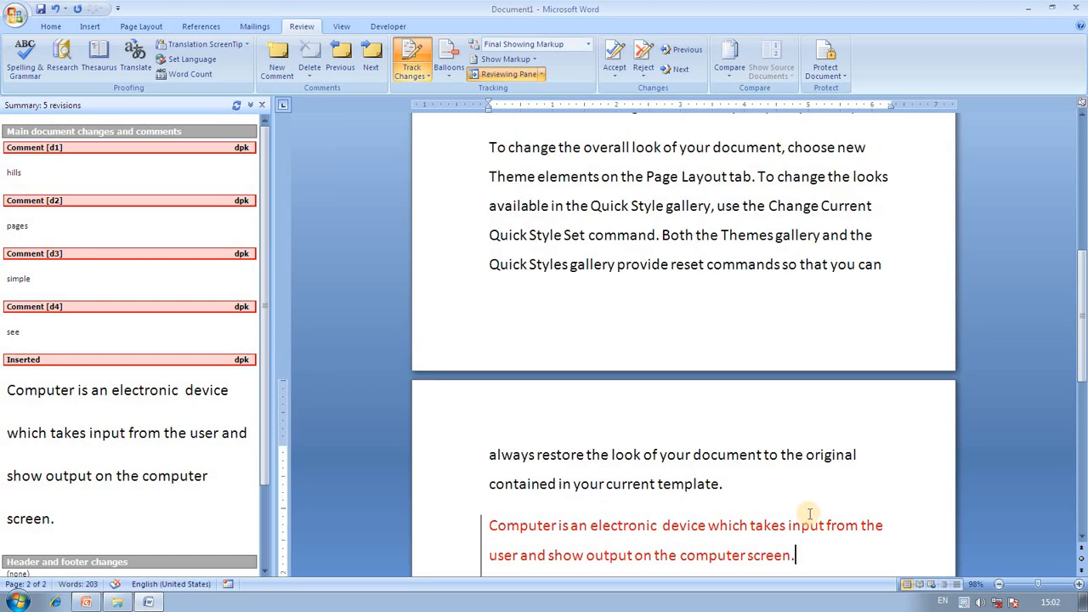
scroll(806, 510, down, 1)
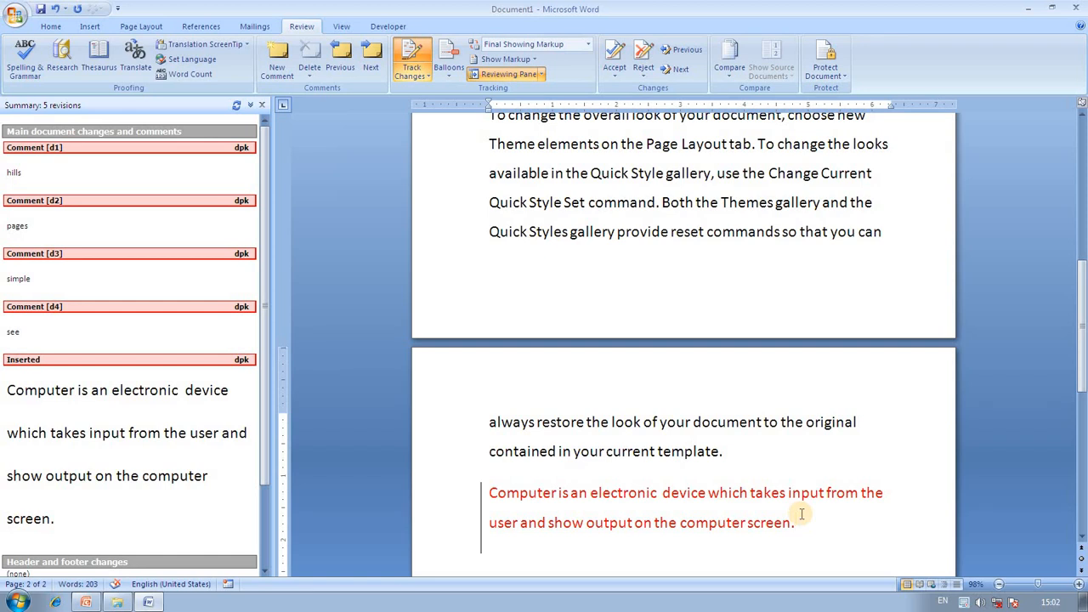
Set tracked insertions to Turquoise and deletions to Bright Green in Change Tracking Options.
click(423, 75)
click(468, 105)
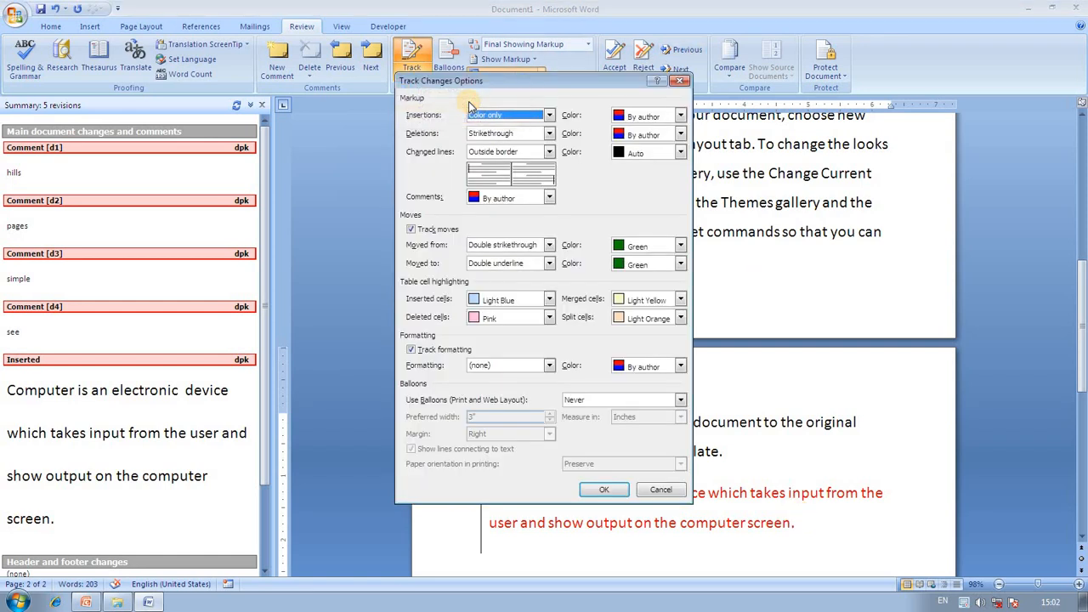
click(680, 116)
click(642, 179)
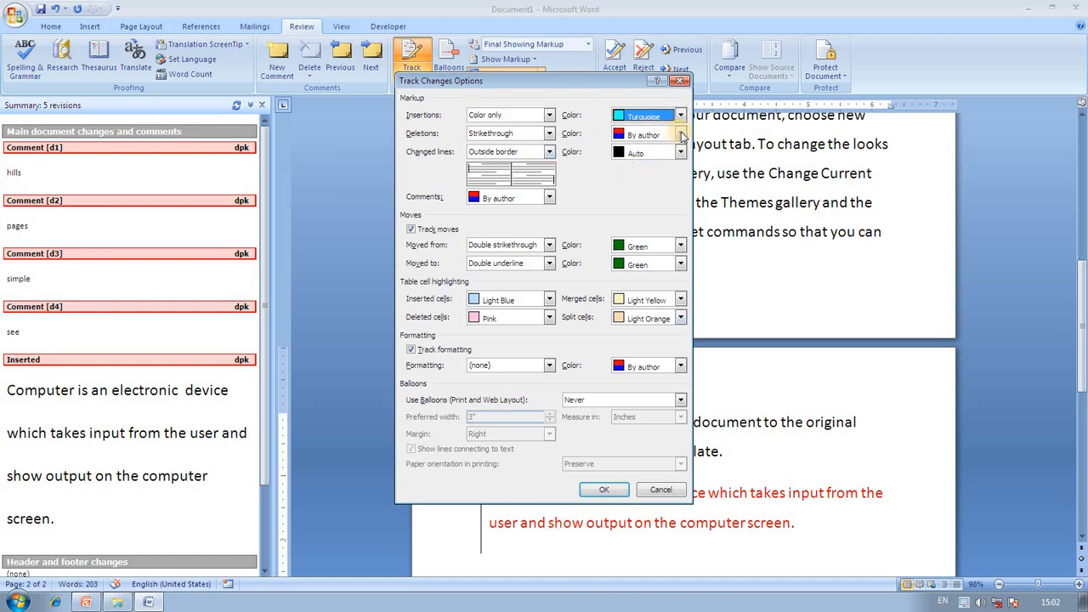
click(680, 133)
click(644, 209)
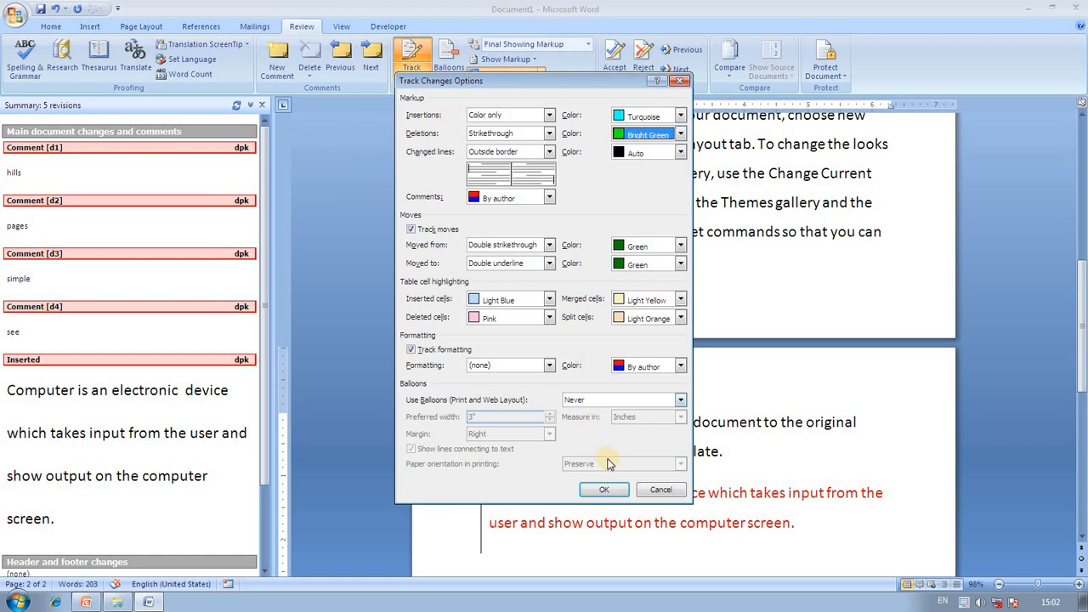
click(608, 491)
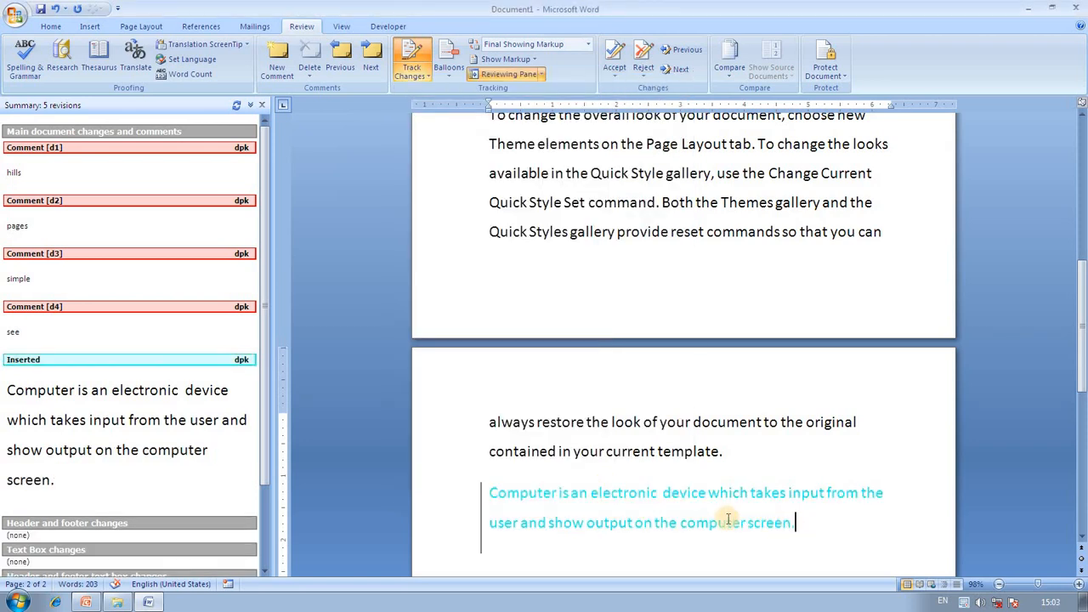
Add test lines 'jfhgjkhdjhkd' and 'fkajdghkjfhkgj' after the paragraph.
click(914, 505)
key(Return)
text(jf)
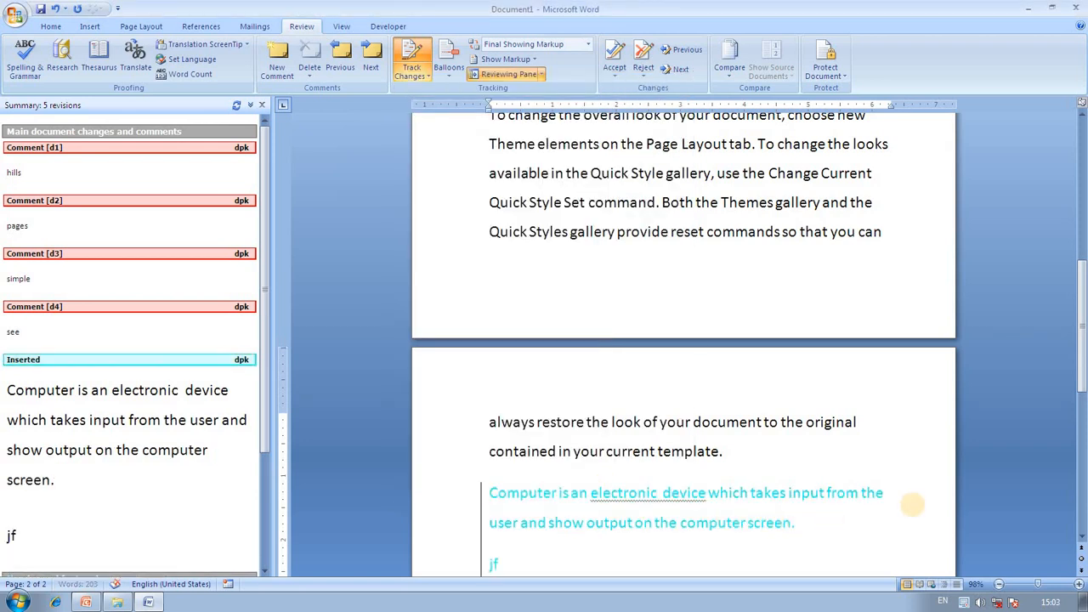
text(hgjkhdjhkd)
key(Return)
text(fkajdghkjfhkgj)
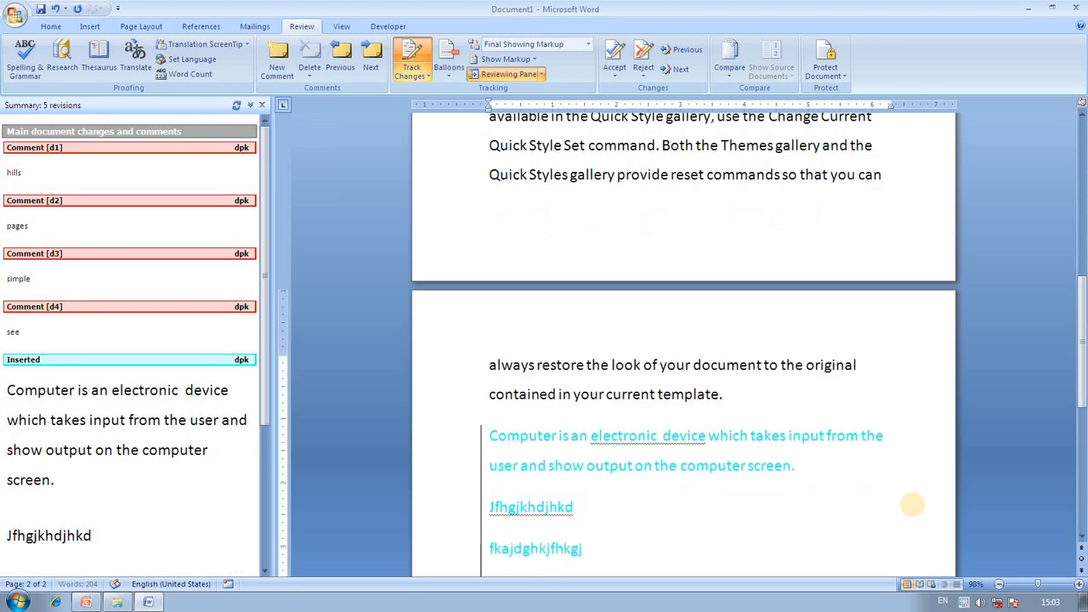
key(Return)
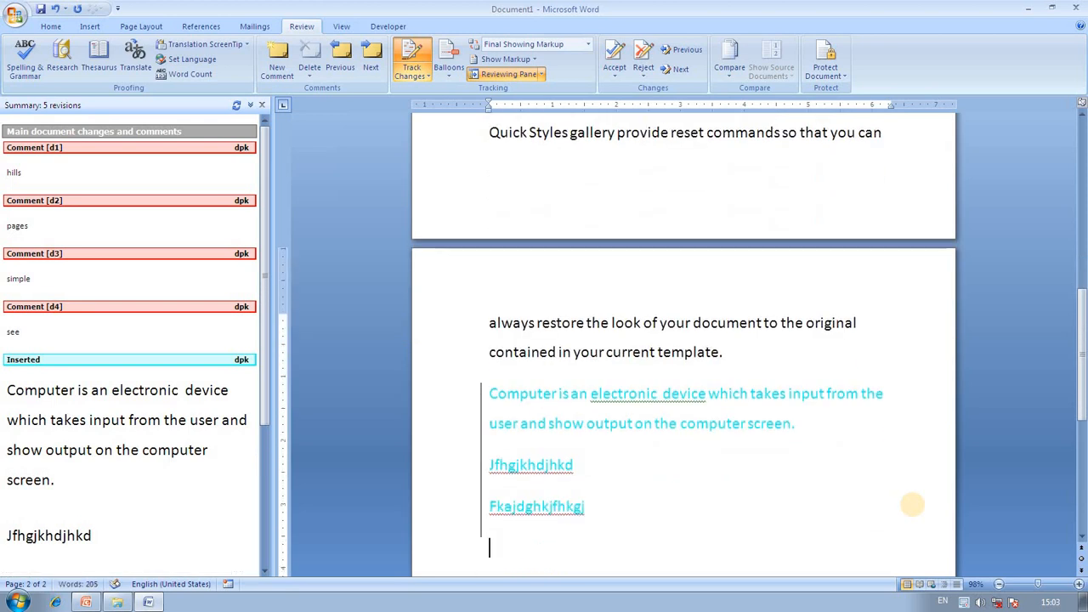
Set the changed-lines mark colour to Blue in Change Tracking Options.
click(424, 79)
click(459, 104)
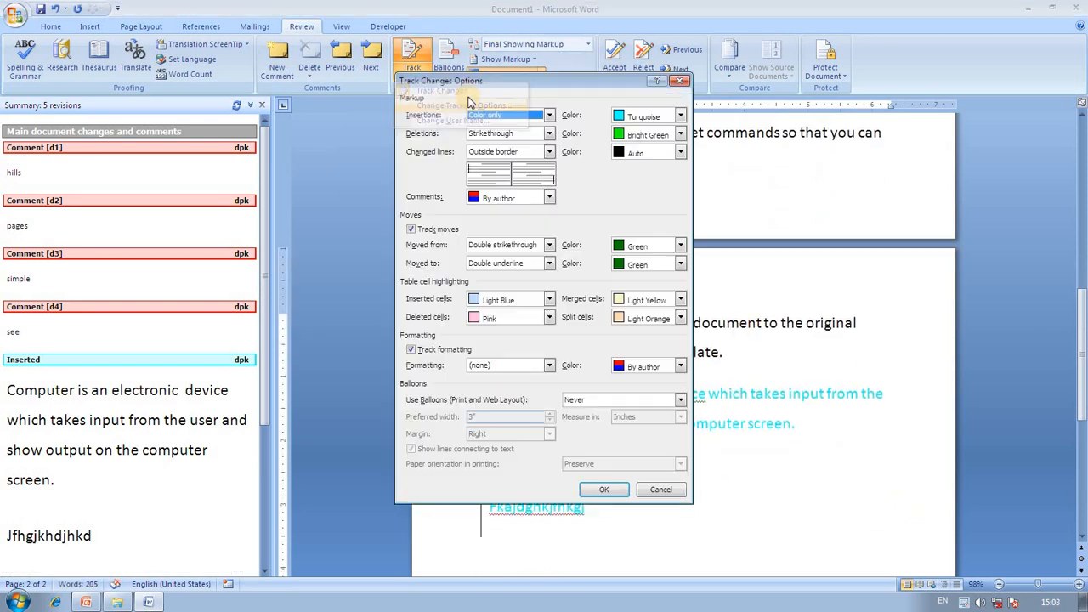
click(679, 159)
click(659, 177)
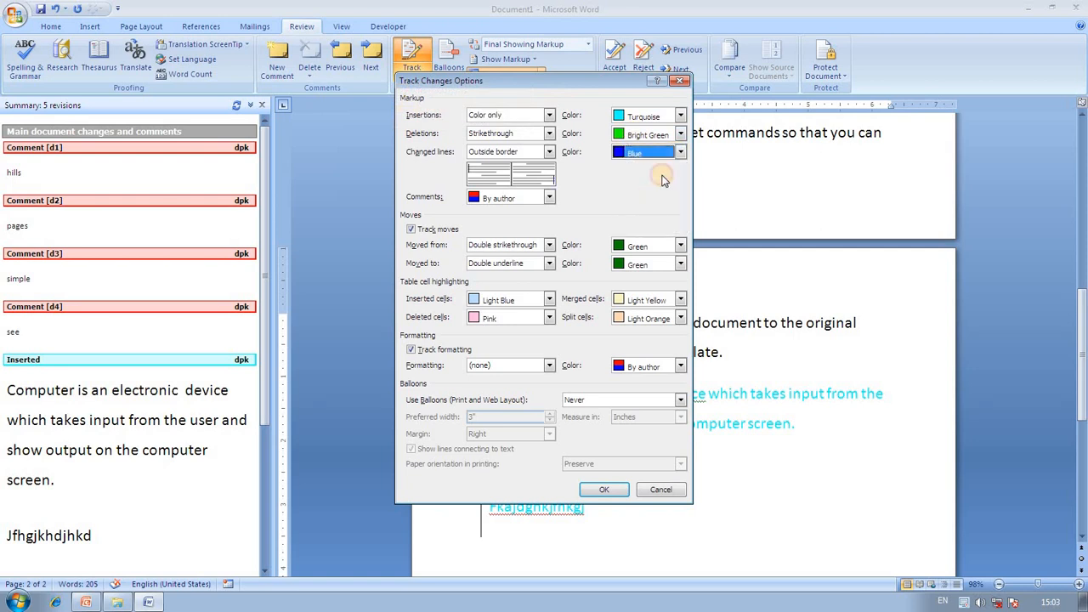
click(600, 489)
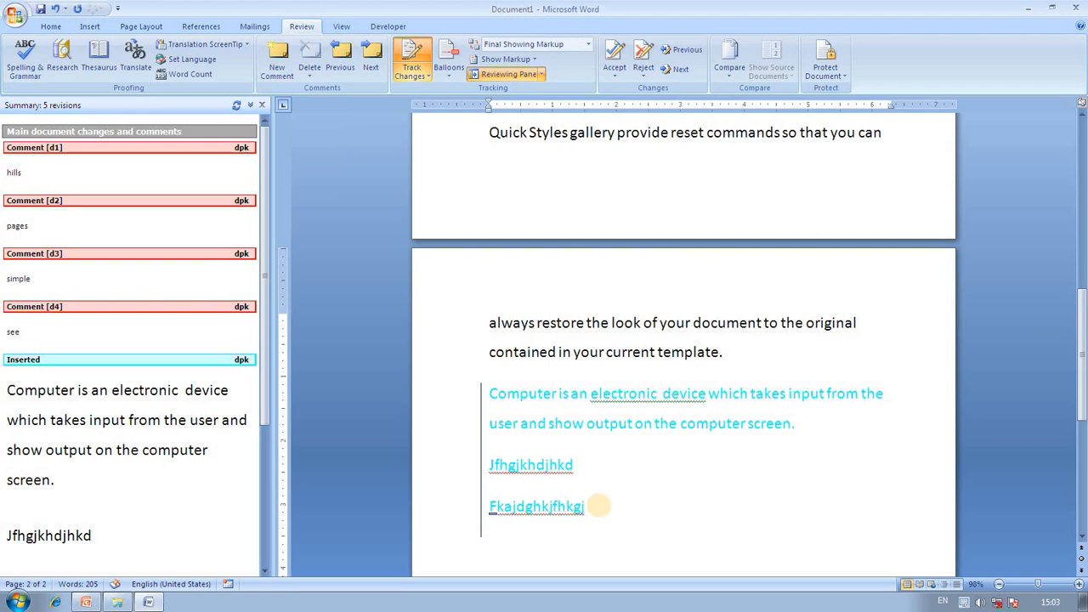
Type test lines 'ajsfghhfgkfgkhfkag', 'Akjsghkfhgkfhghfkghkf' and 'fkjsghjak'.
text(ajsfghhfgkfgkhfkag)
key(Return)
text(Akjsghkfhgkfhghfkghkf)
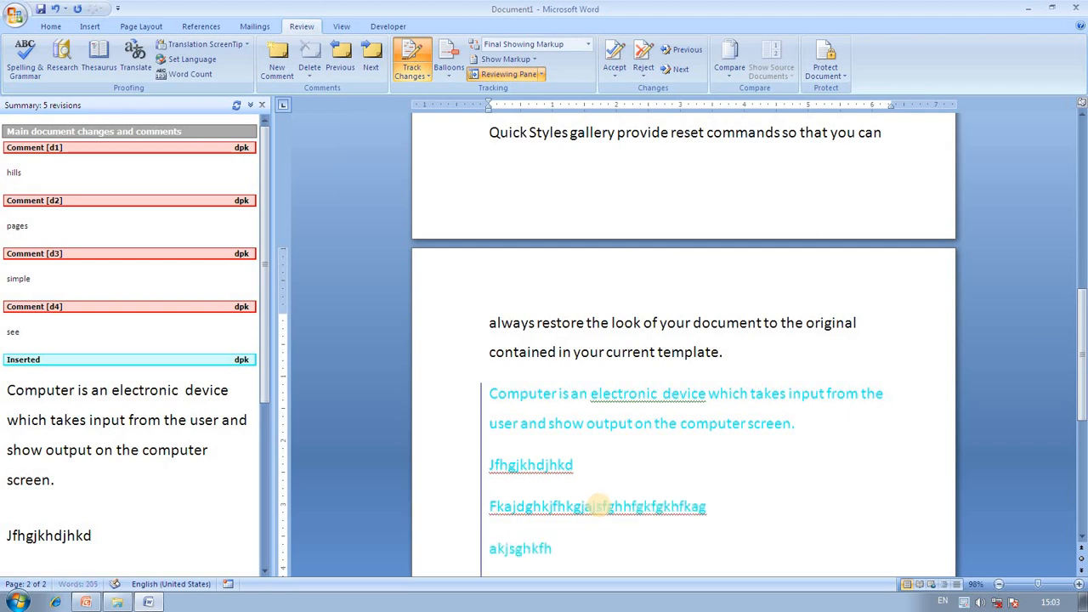
key(Return)
text(fkjsghjak)
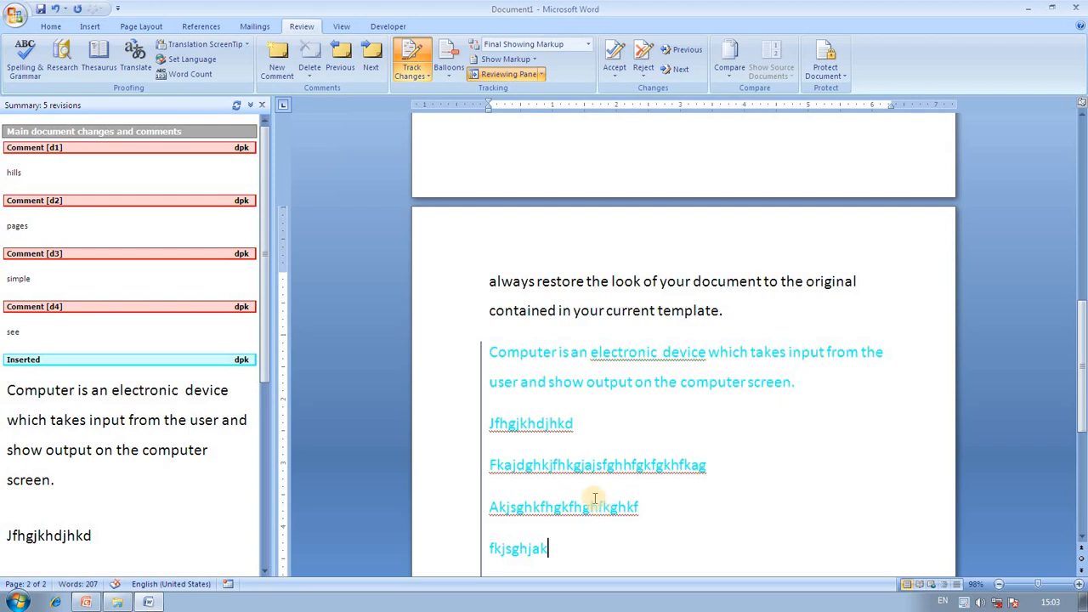
Through Change User Name, delete the old User name in Word Options and enter the new reviewer name.
click(425, 76)
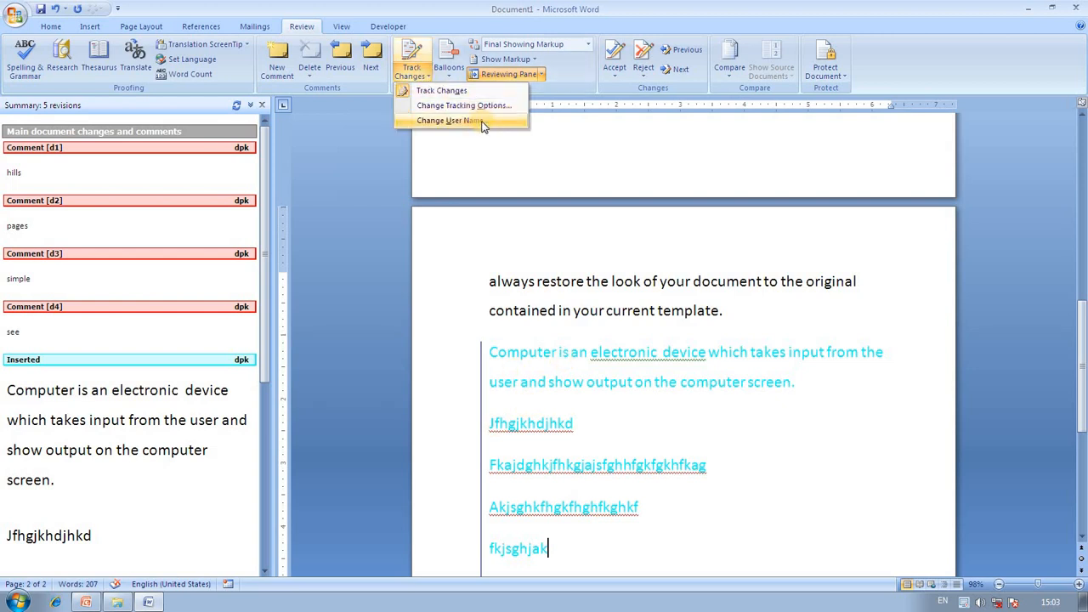
click(505, 150)
scroll(544, 176, up, 6)
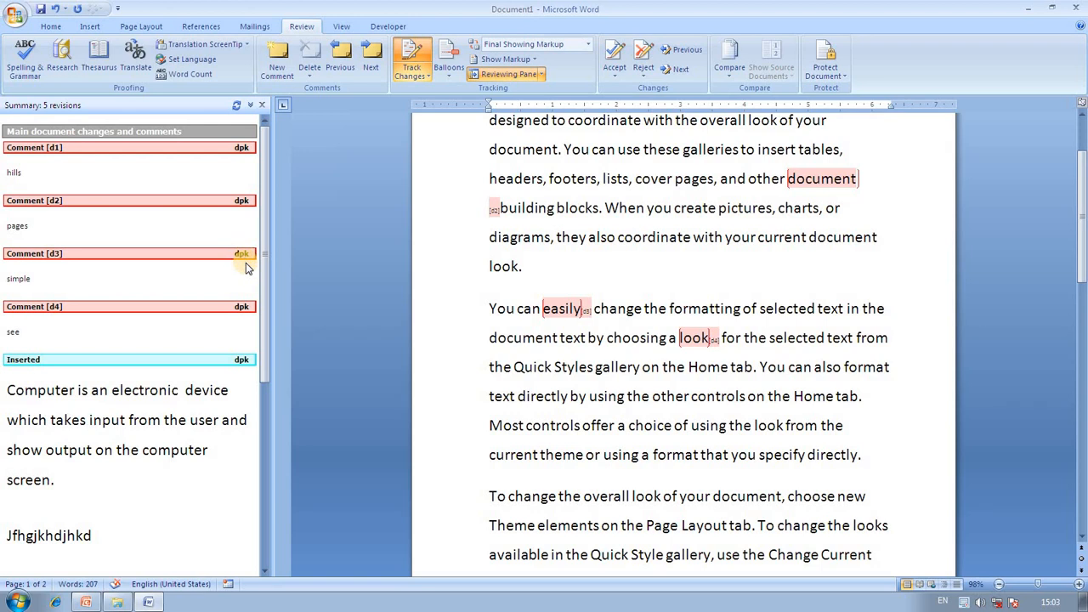
scroll(491, 291, down, 1)
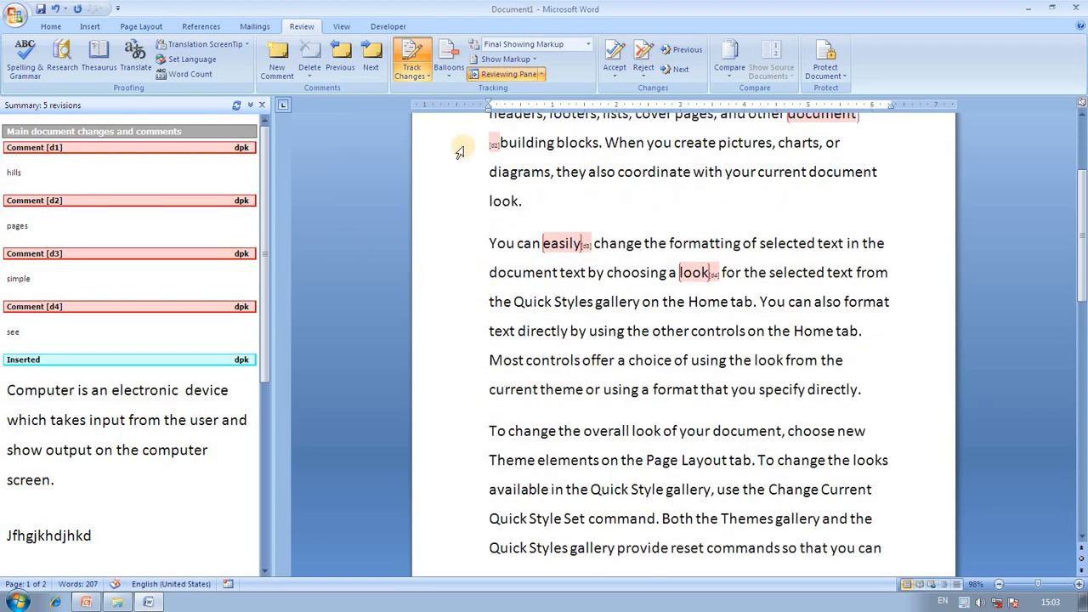
click(422, 76)
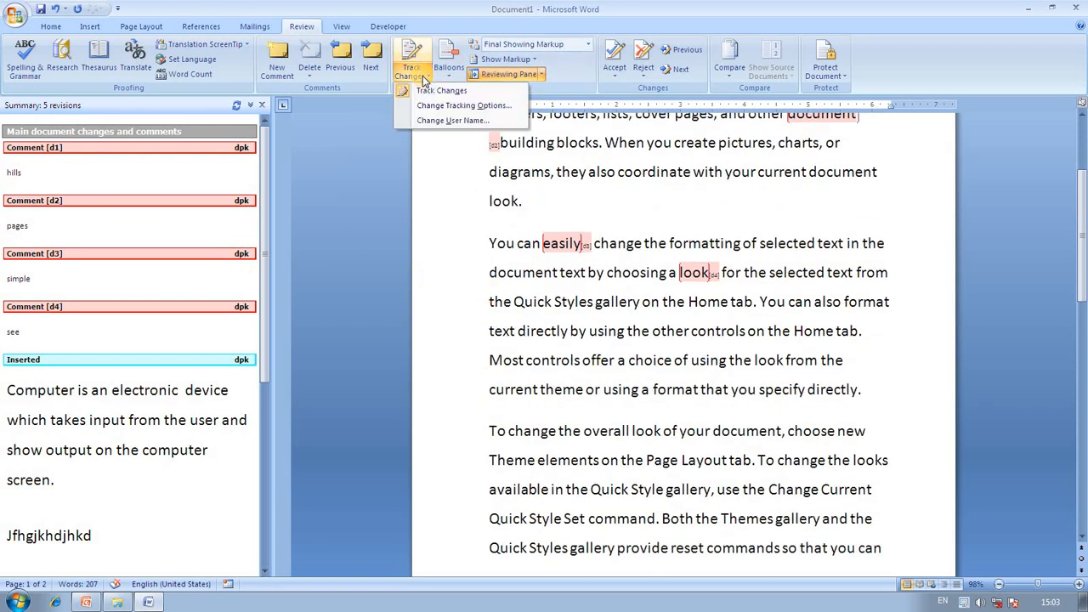
click(451, 121)
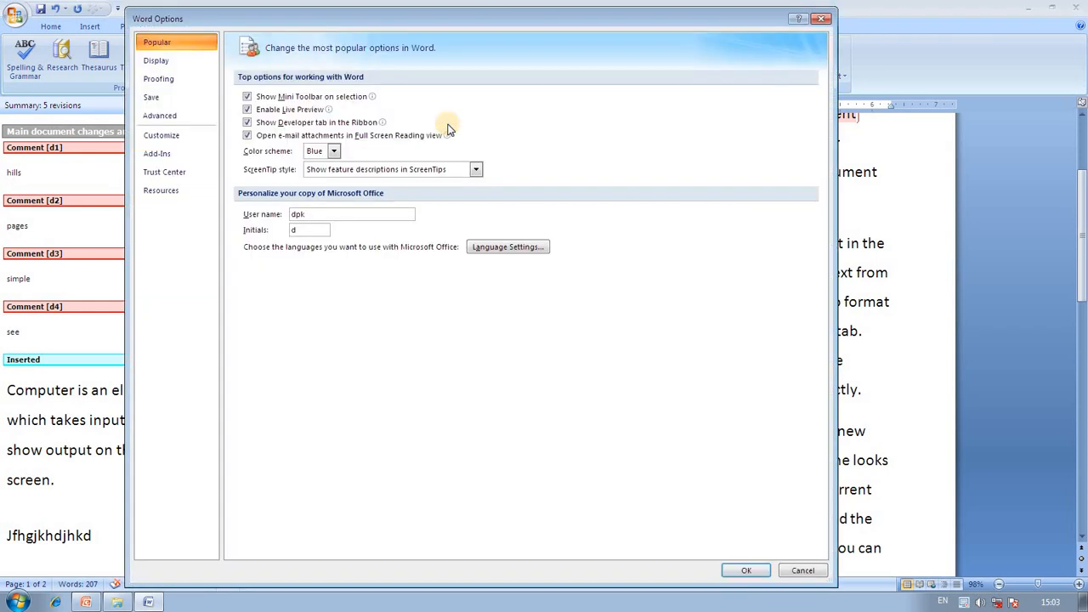
click(311, 214)
key(BackSpace)
key(BackSpace)
key(BackSpace)
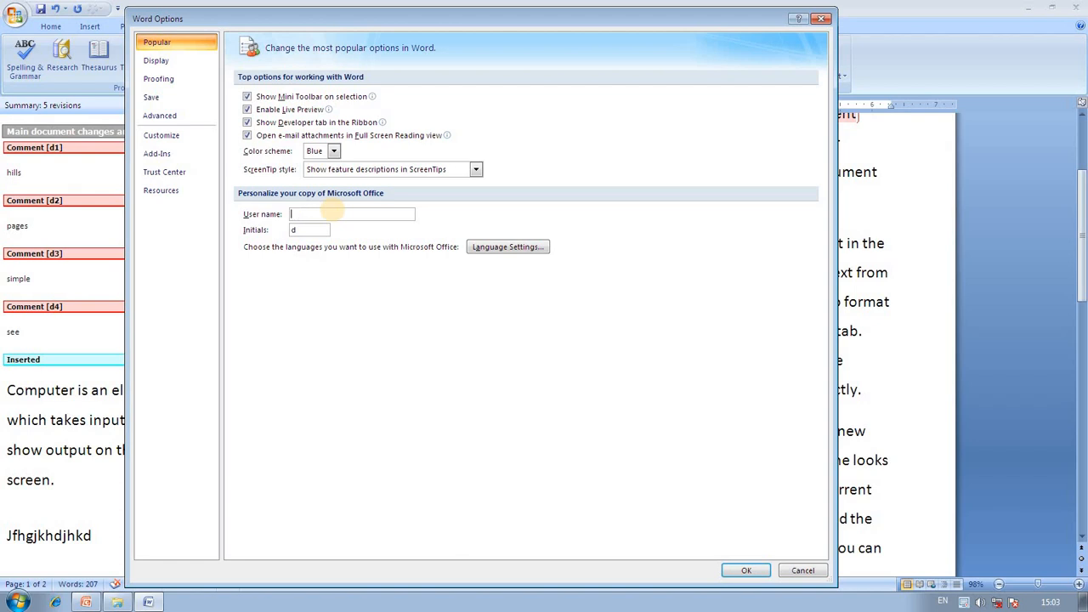
text(HARTRON)
click(746, 570)
scroll(703, 412, down, 1)
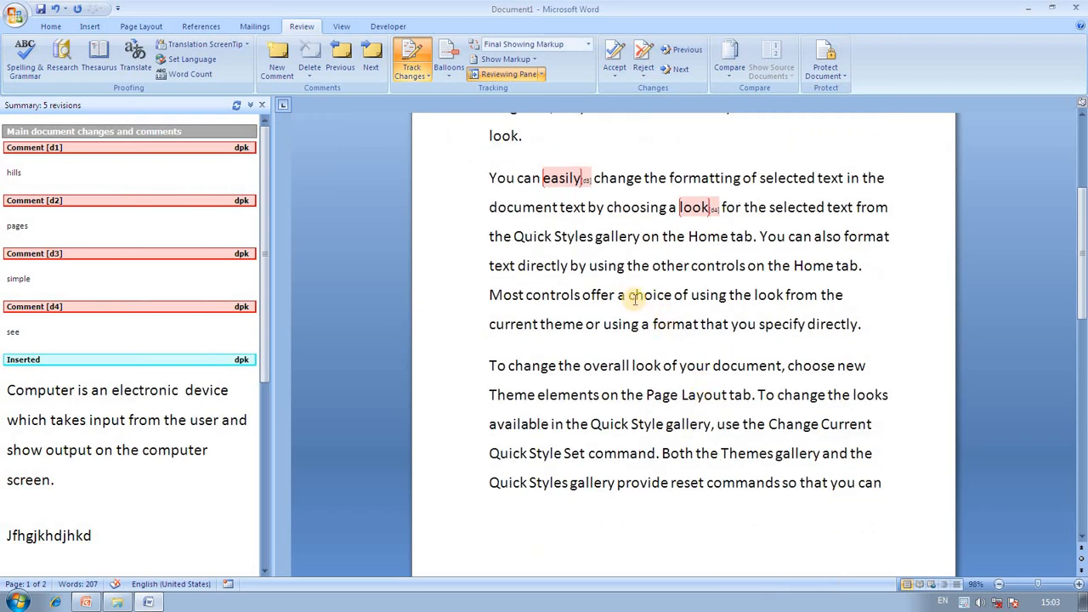
Select the word 'choice' and attach a new comment reading 'choice' to it.
drag(628, 296, 674, 297)
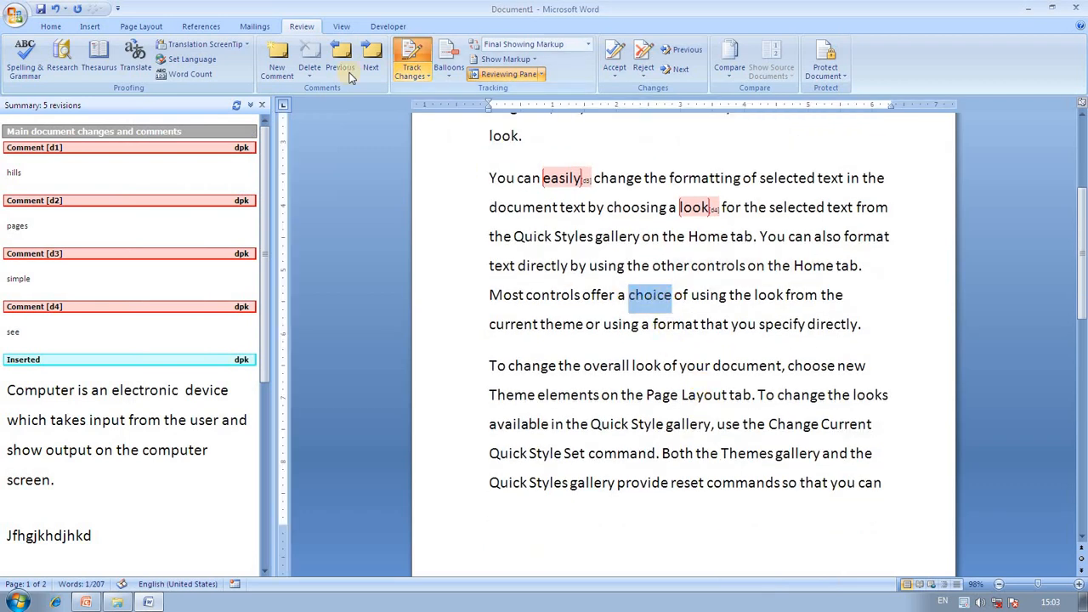
click(277, 64)
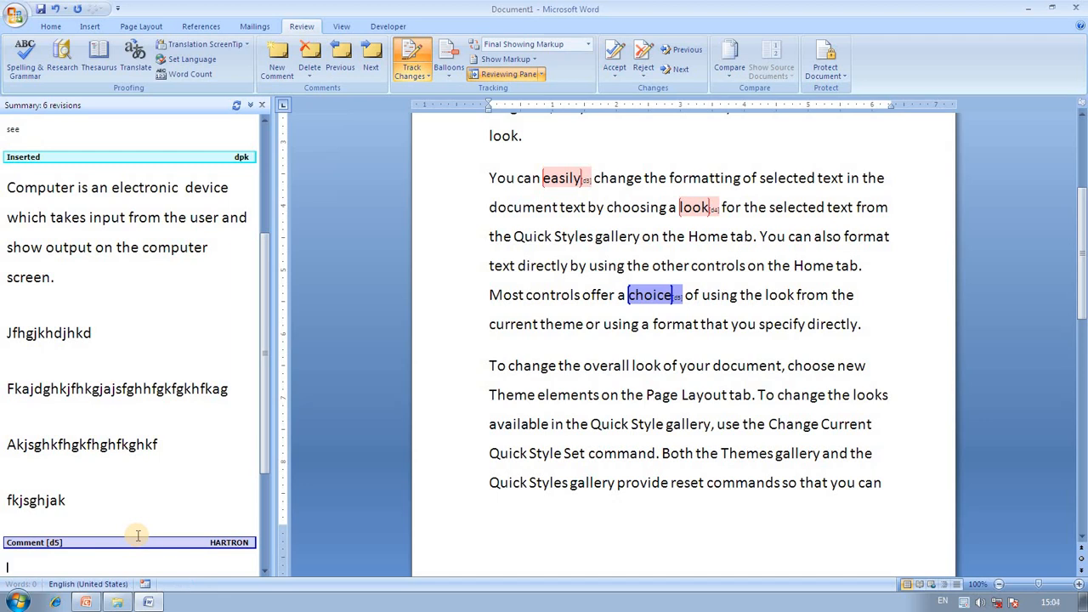
text(ice)
click(284, 533)
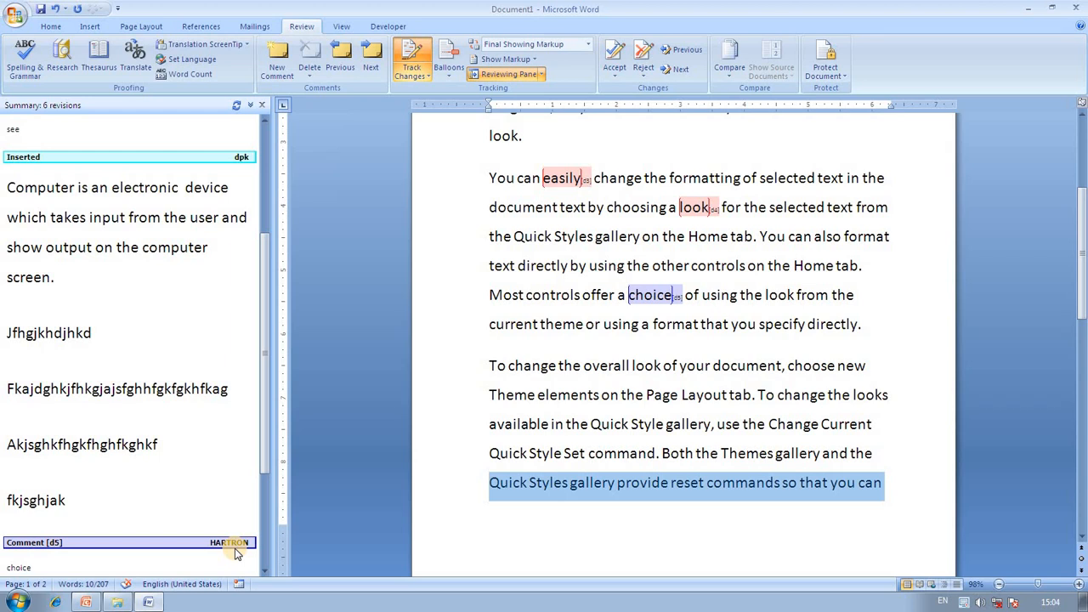
click(455, 76)
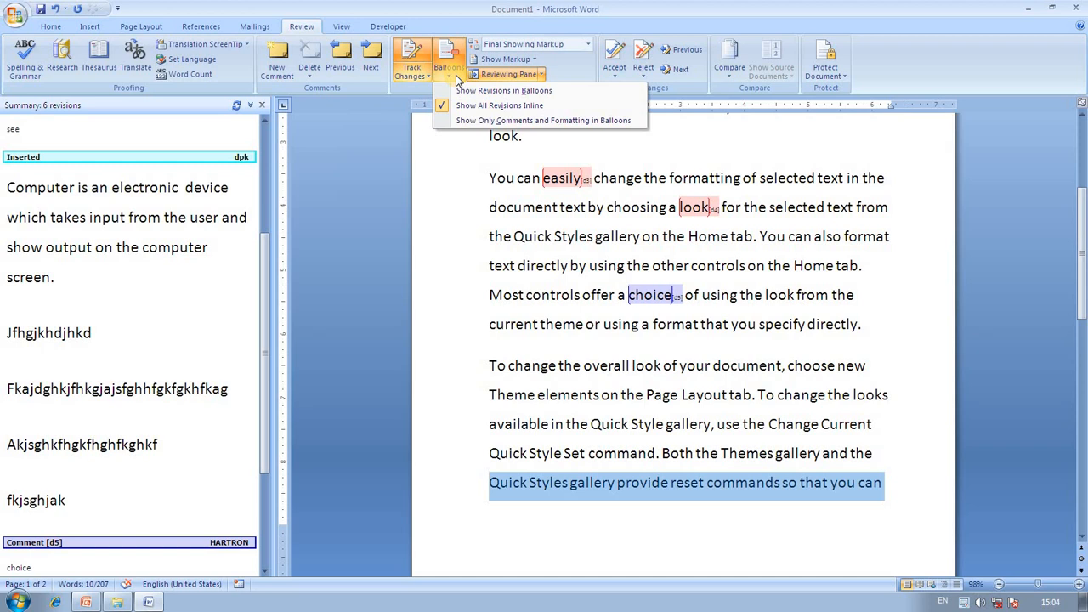
Show revisions in balloons, then switch to showing all revisions inline.
click(472, 92)
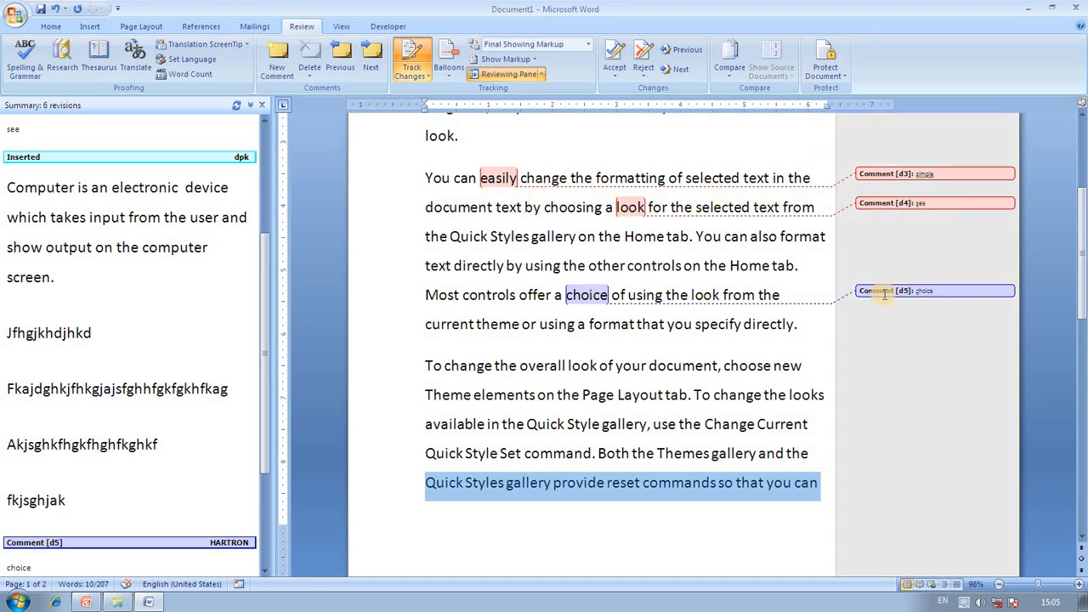
mouse_move(884, 295)
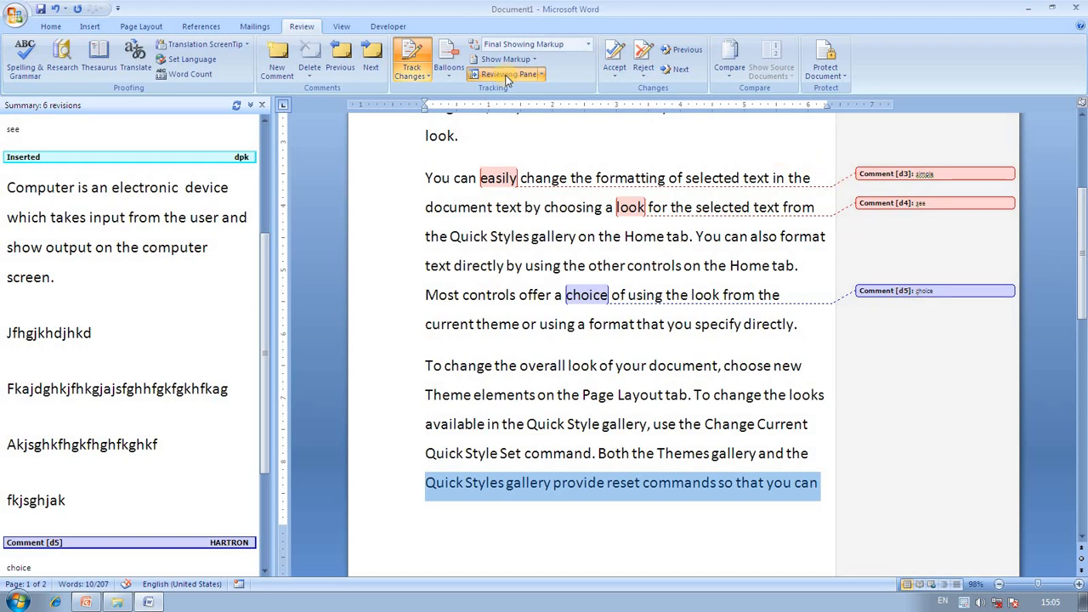
click(445, 69)
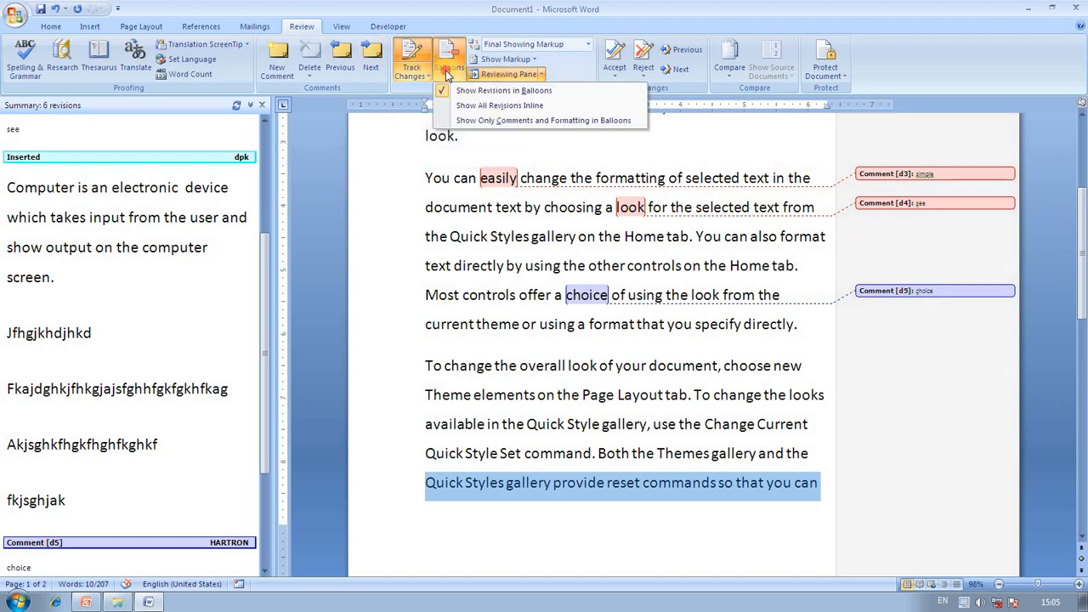
click(502, 107)
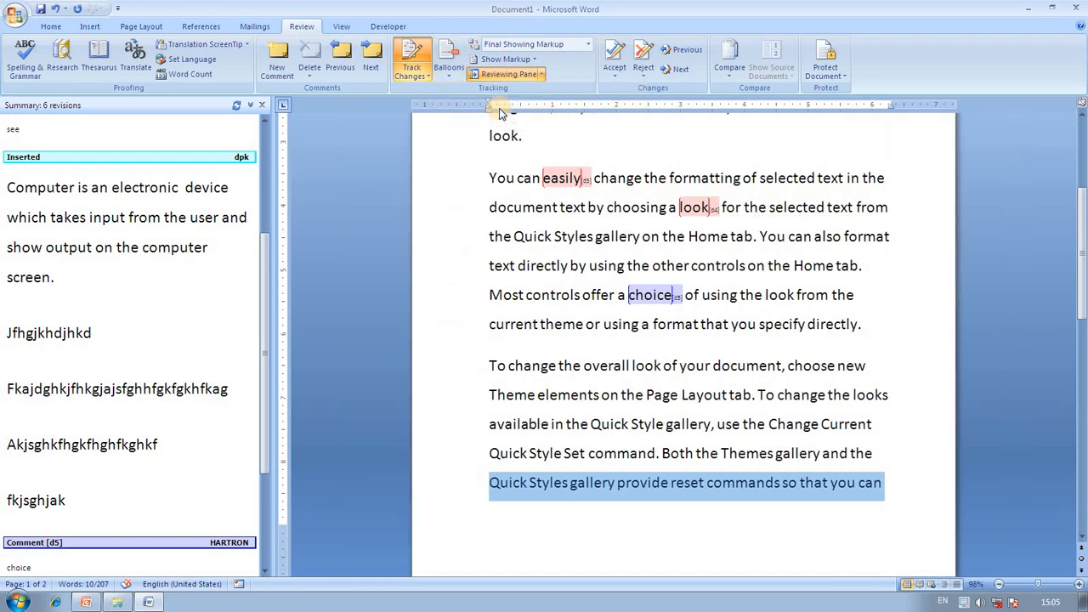
Close the Reviewing Pane and set balloons to show only comments and formatting.
click(264, 106)
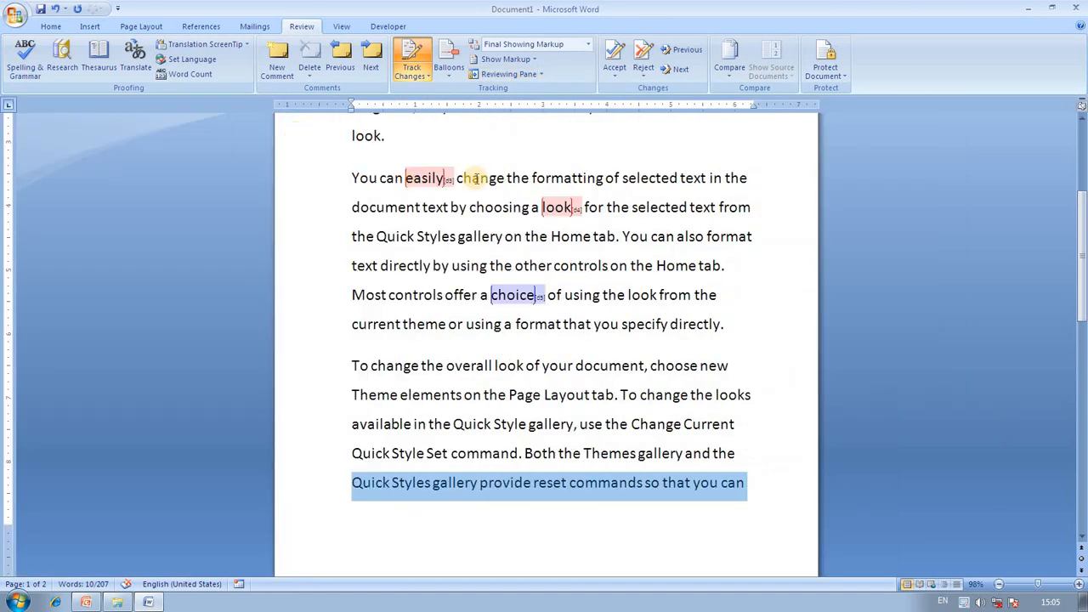
scroll(508, 200, down, 1)
scroll(509, 200, up, 3)
scroll(508, 201, down, 2)
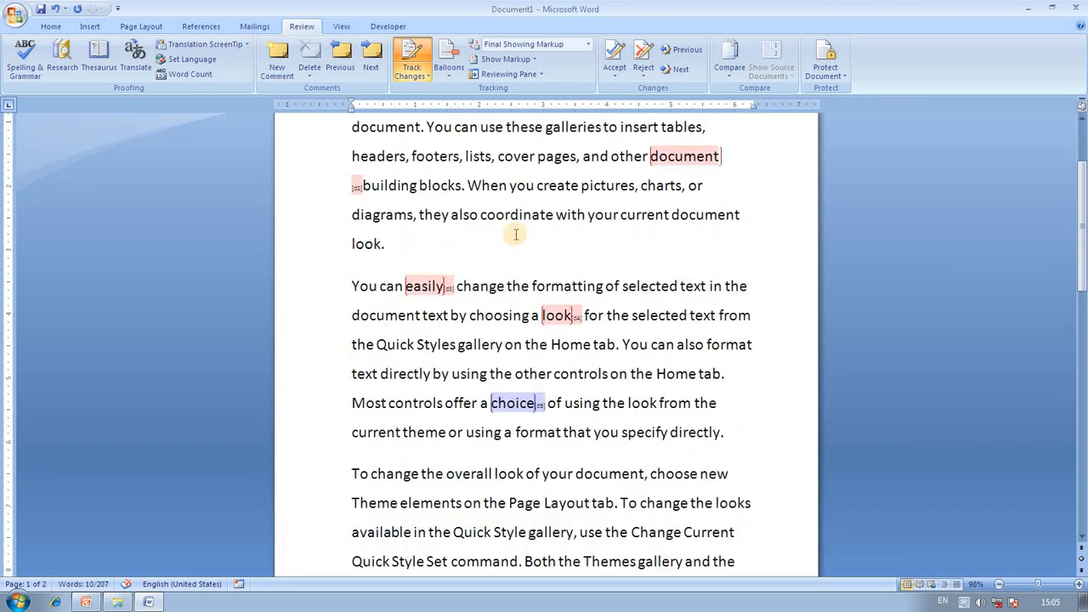
scroll(515, 235, up, 2)
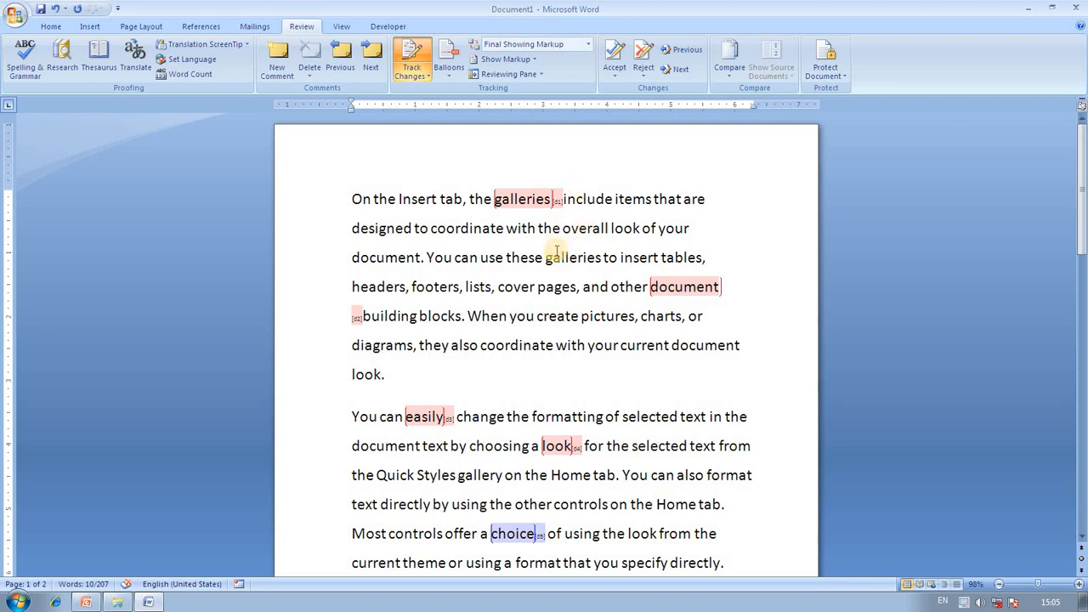
scroll(569, 252, down, 2)
scroll(570, 251, down, 4)
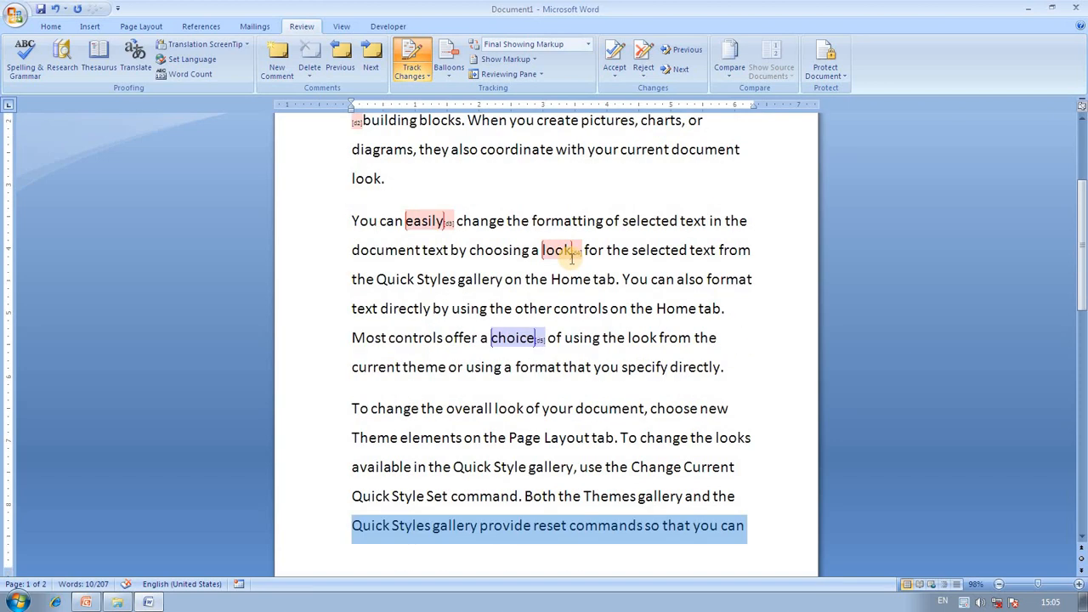
scroll(571, 253, up, 5)
click(448, 68)
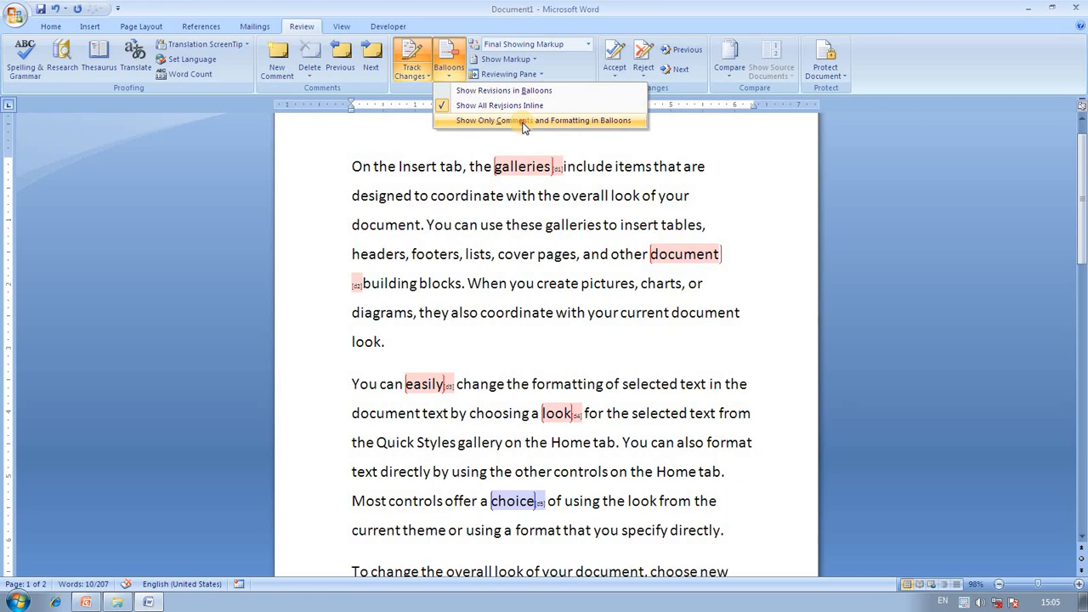
click(523, 122)
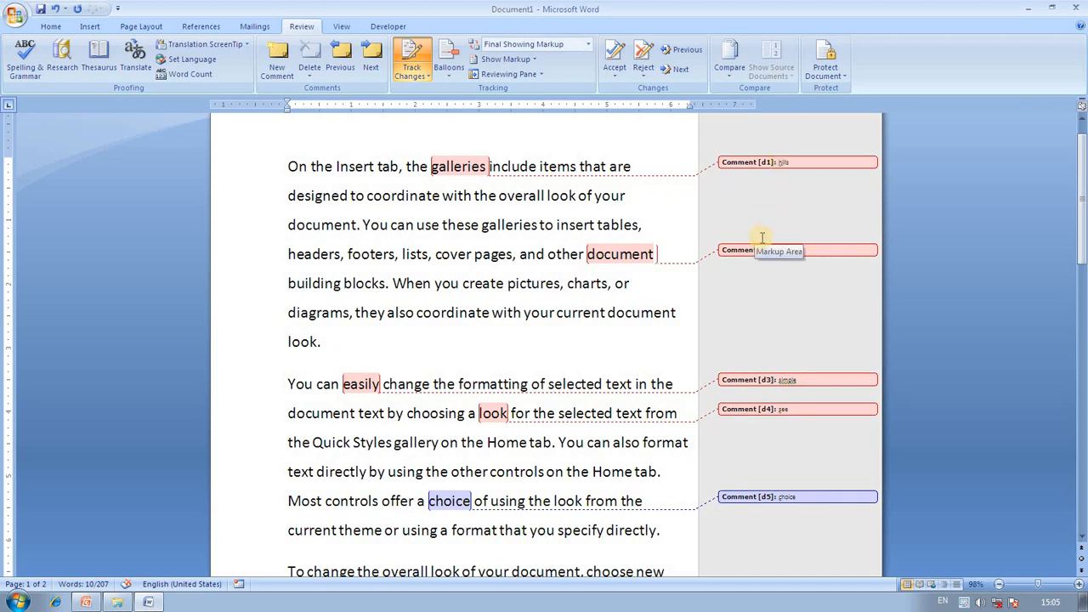
Switch the review display to Final, then to Original Showing Markup.
click(587, 45)
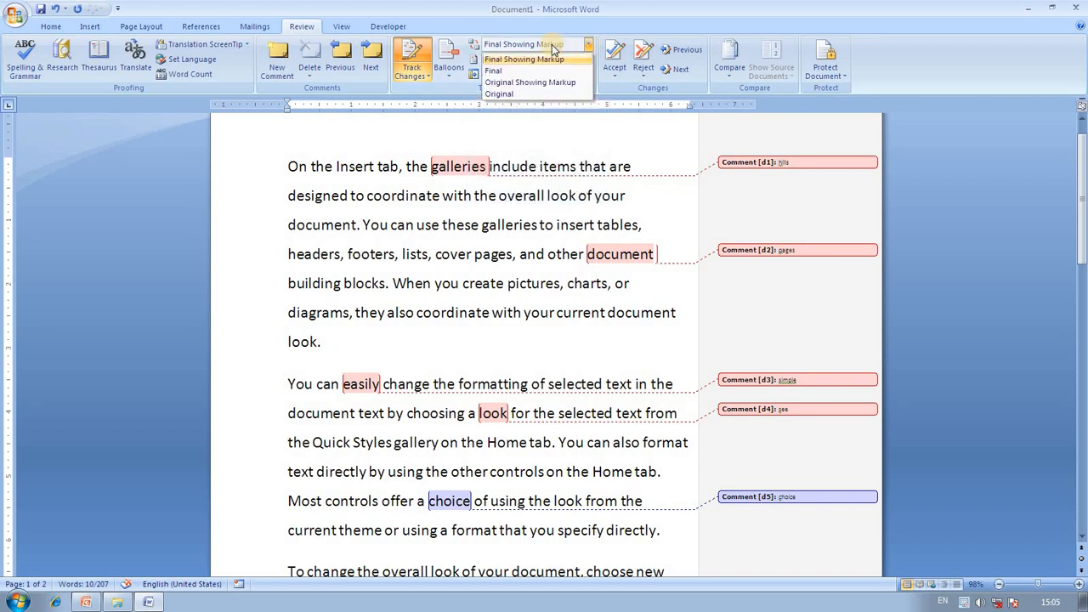
click(536, 71)
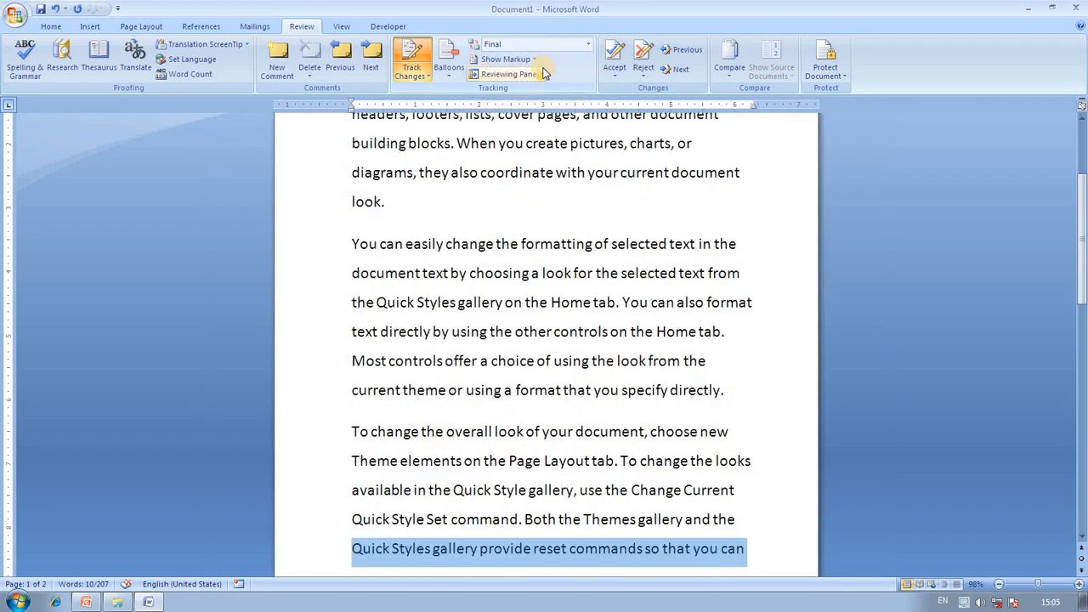
scroll(647, 266, up, 2)
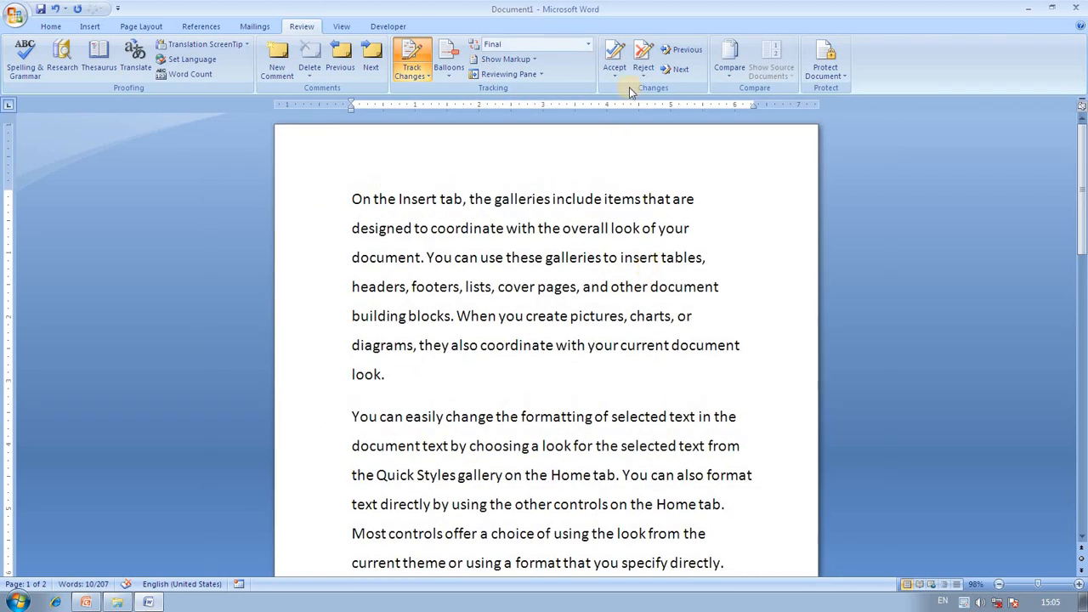
click(587, 44)
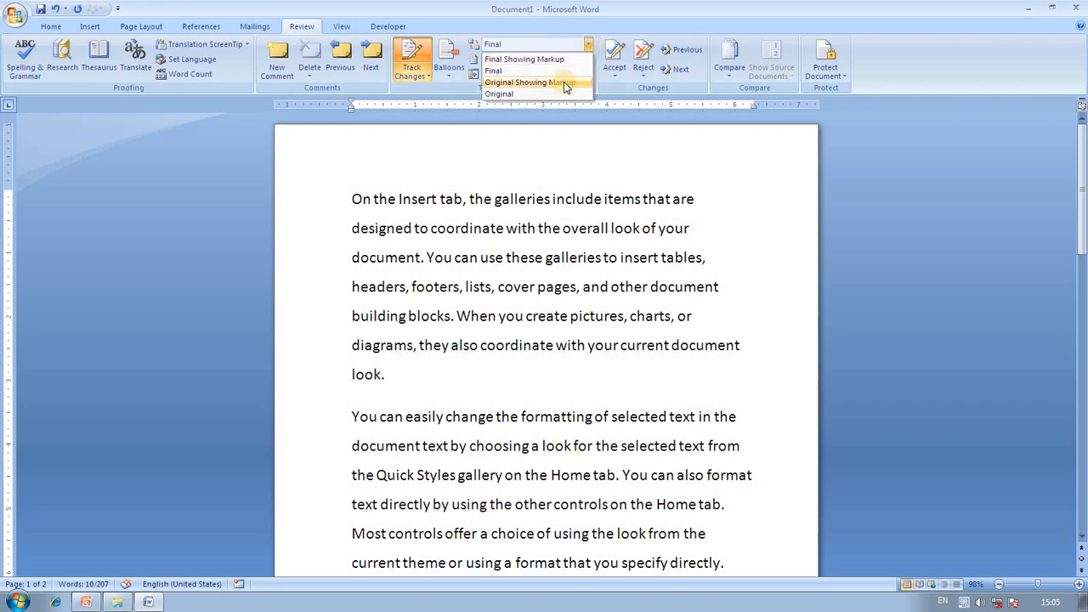
click(563, 81)
scroll(577, 80, up, 2)
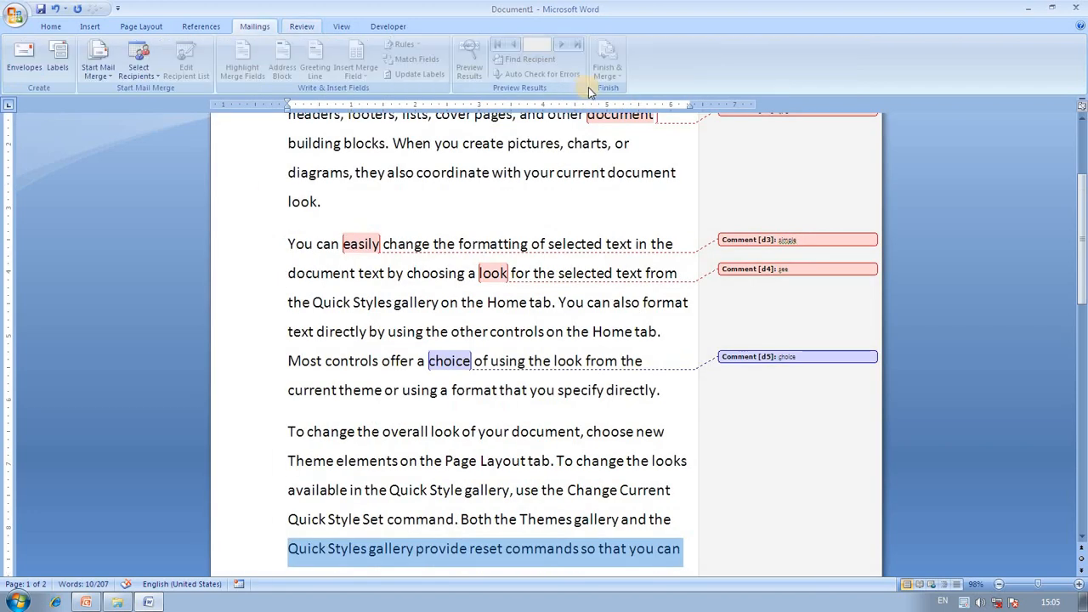
scroll(596, 132, down, 1)
scroll(596, 132, up, 1)
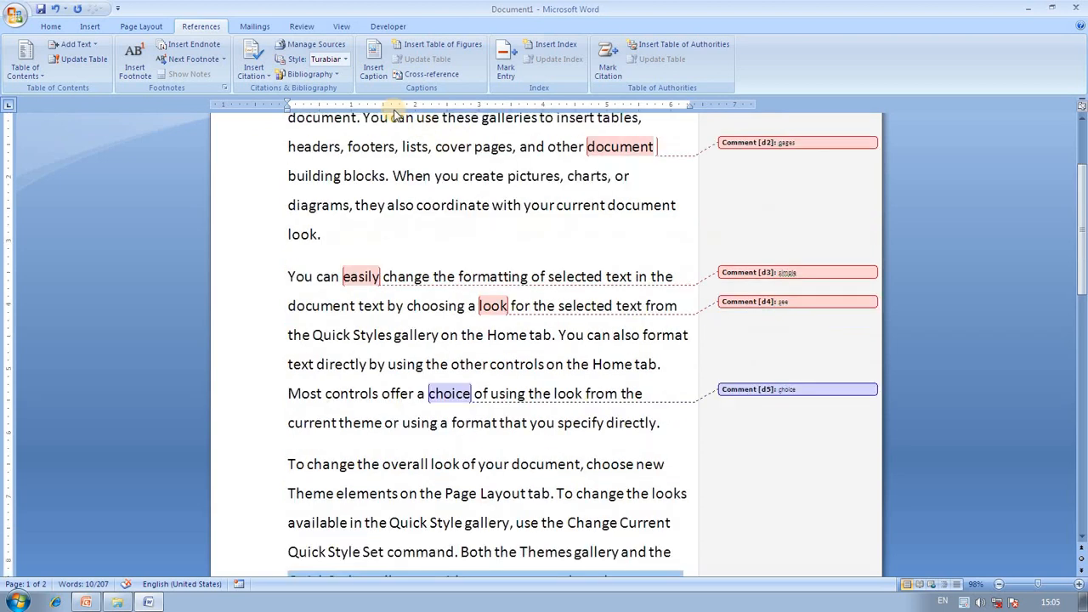
Switch the review display to Original to hide all markup.
click(302, 27)
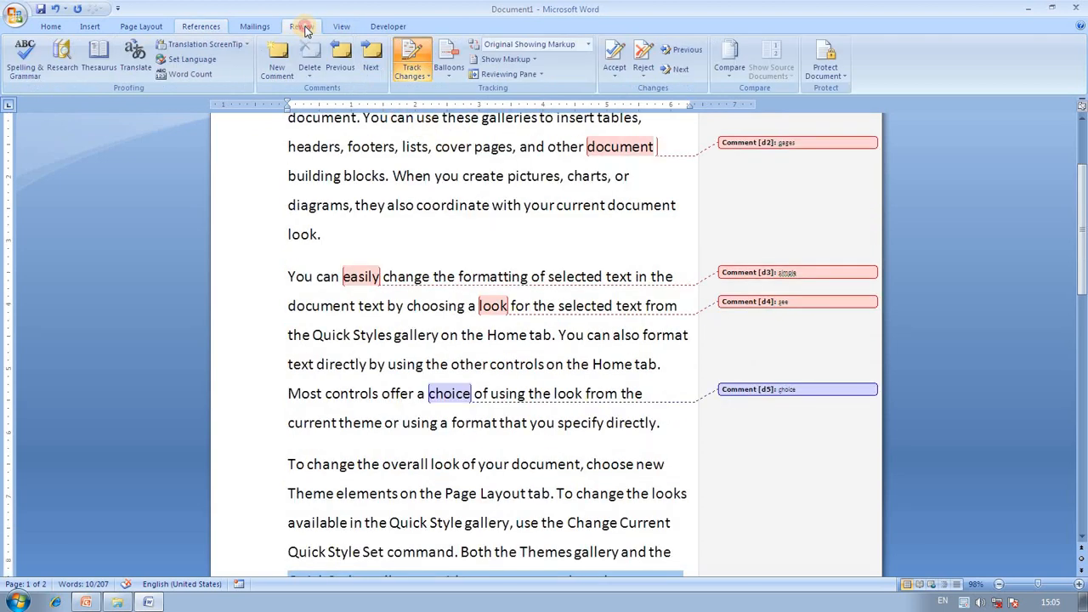
click(587, 44)
click(538, 94)
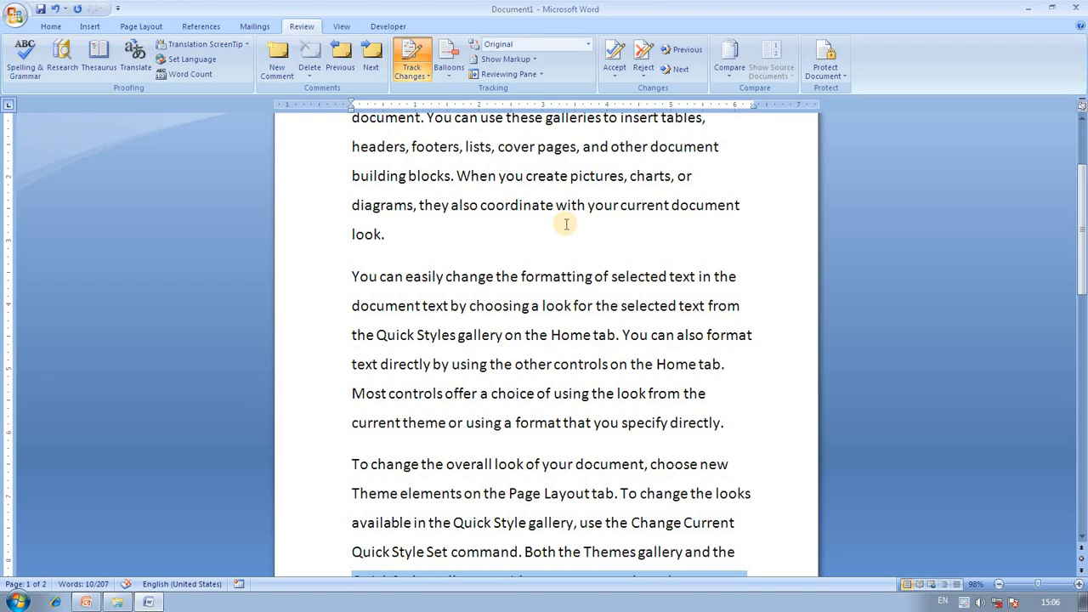
scroll(602, 190, up, 1)
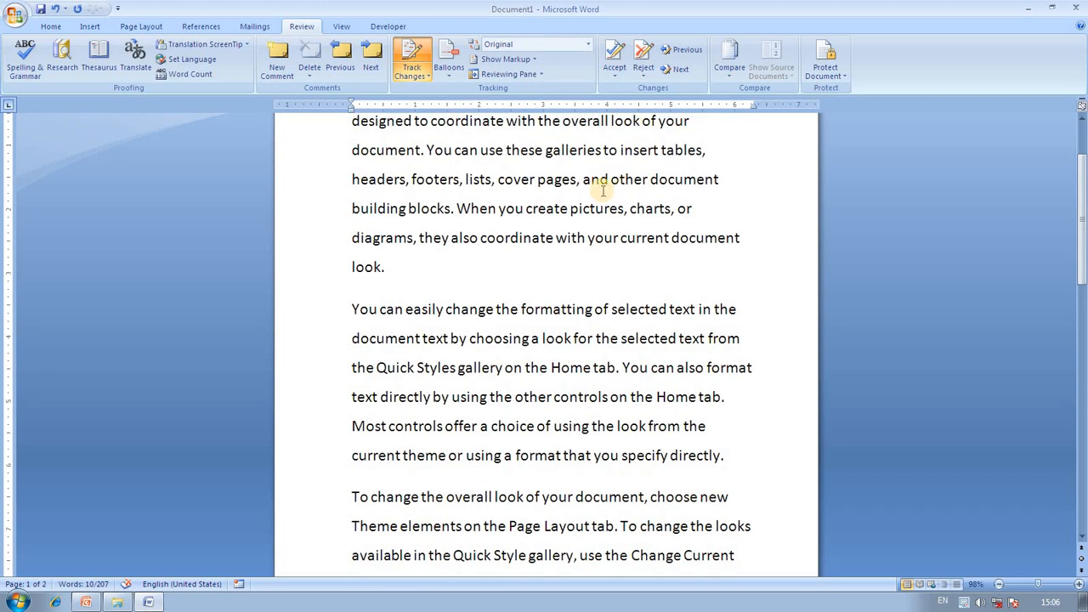
click(533, 60)
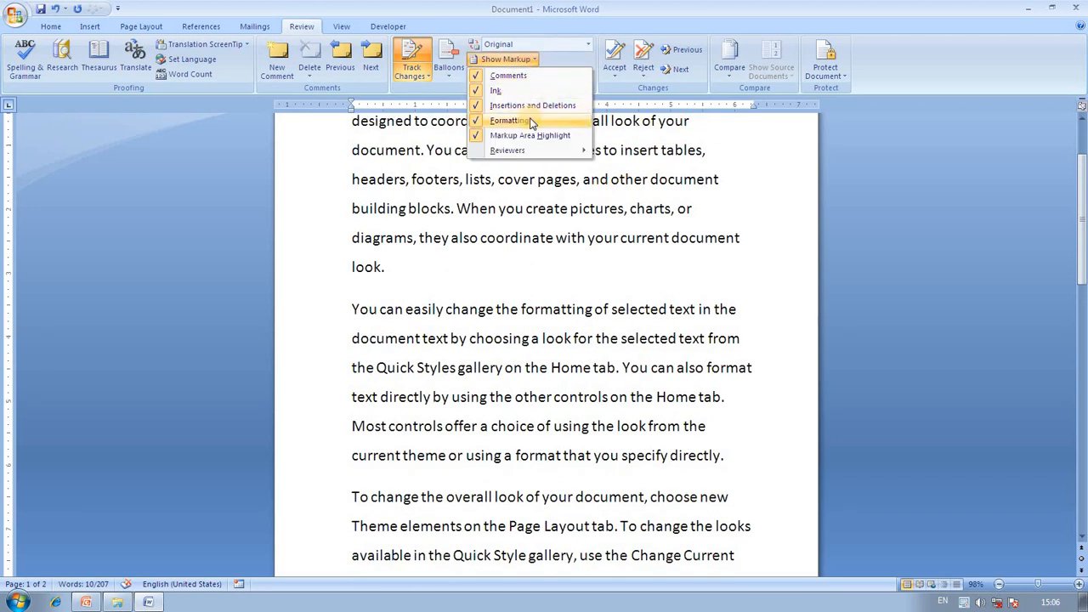
Show the Reviewing Pane vertically beside the document, then check the Show Markup reviewers list.
click(710, 158)
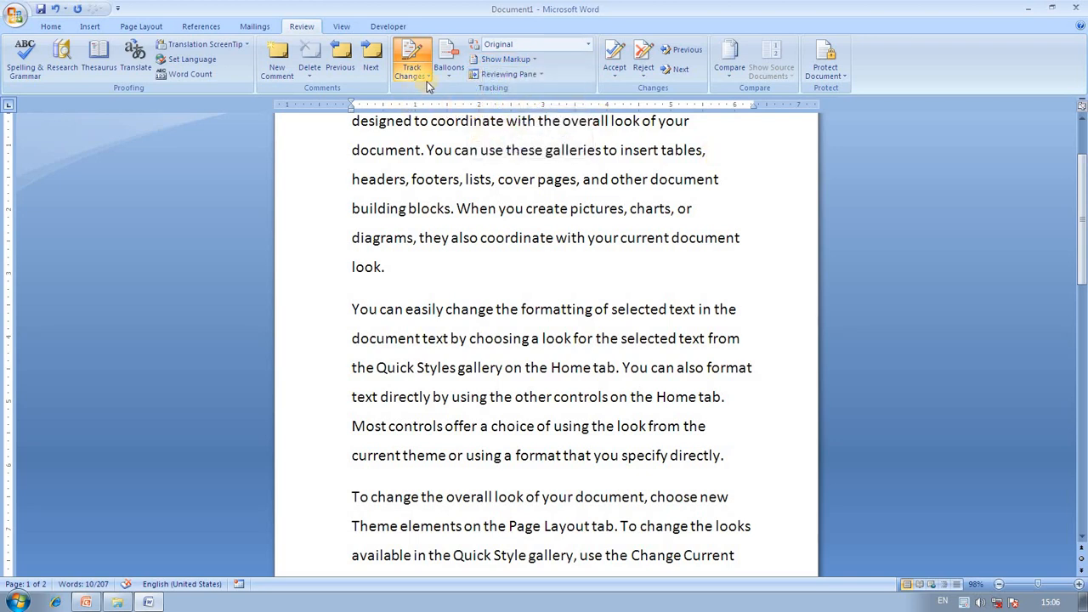
click(541, 74)
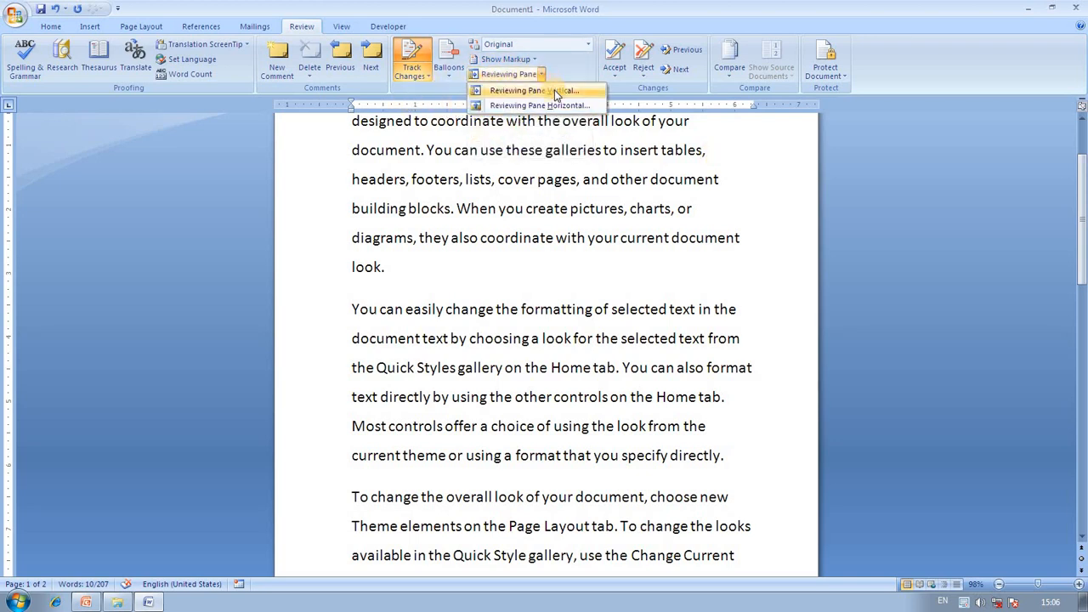
click(556, 91)
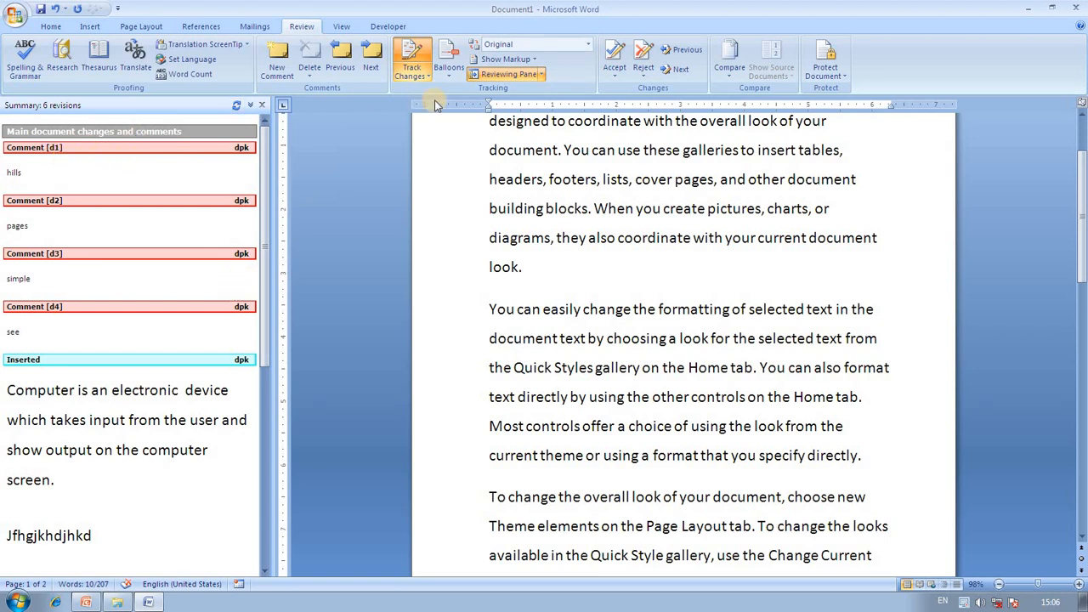
click(527, 61)
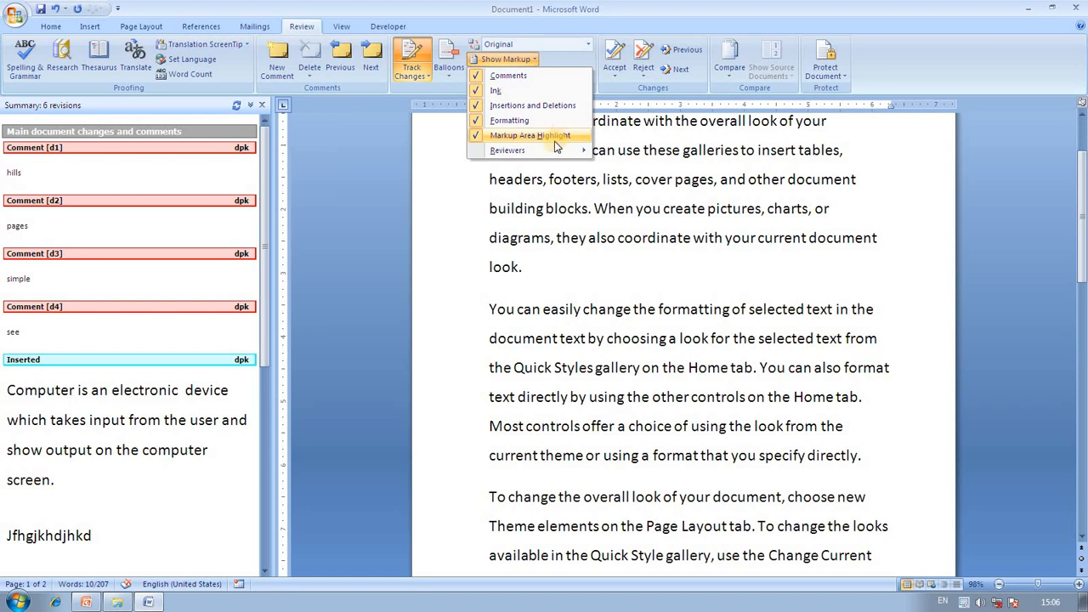
mouse_move(559, 150)
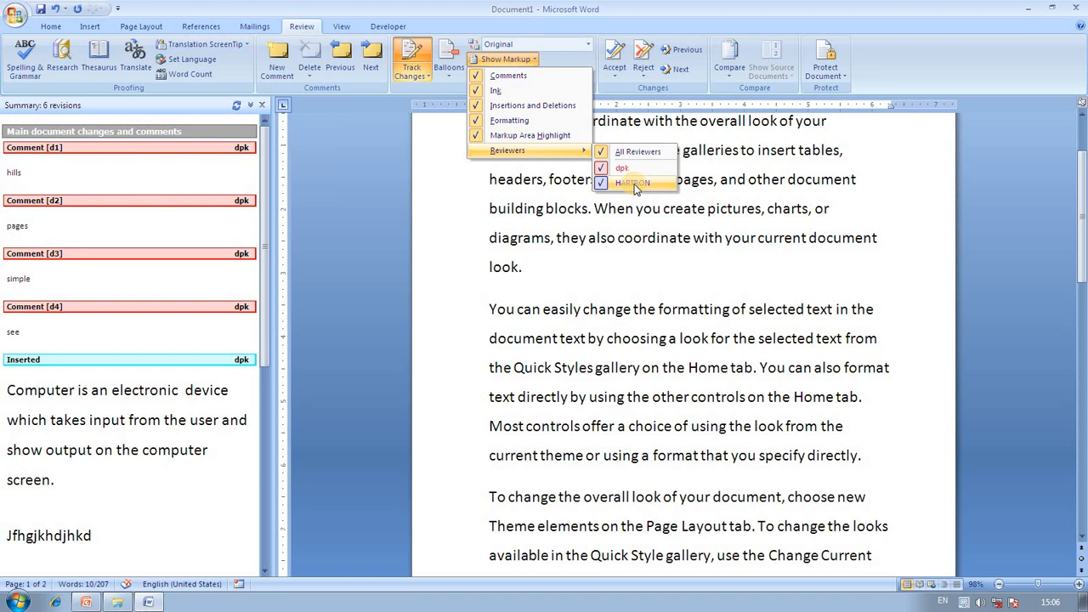
Dismiss the Show Markup menu and Reviewers submenu without changing anything.
click(650, 251)
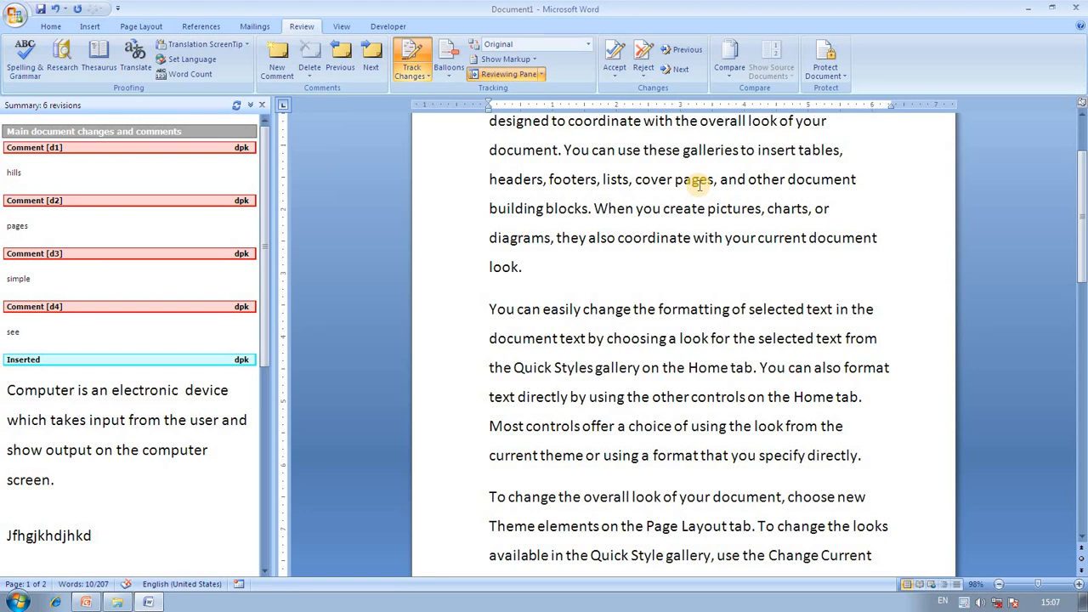
Accept and Move to Next, choose to show all markup, and close the Reviewing Pane.
click(615, 71)
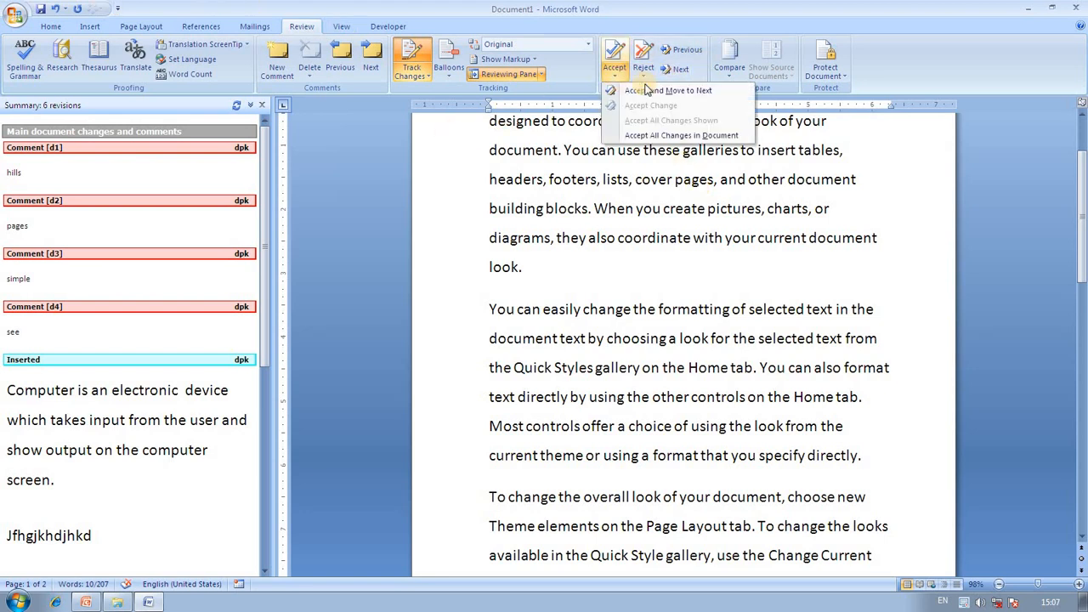
click(685, 91)
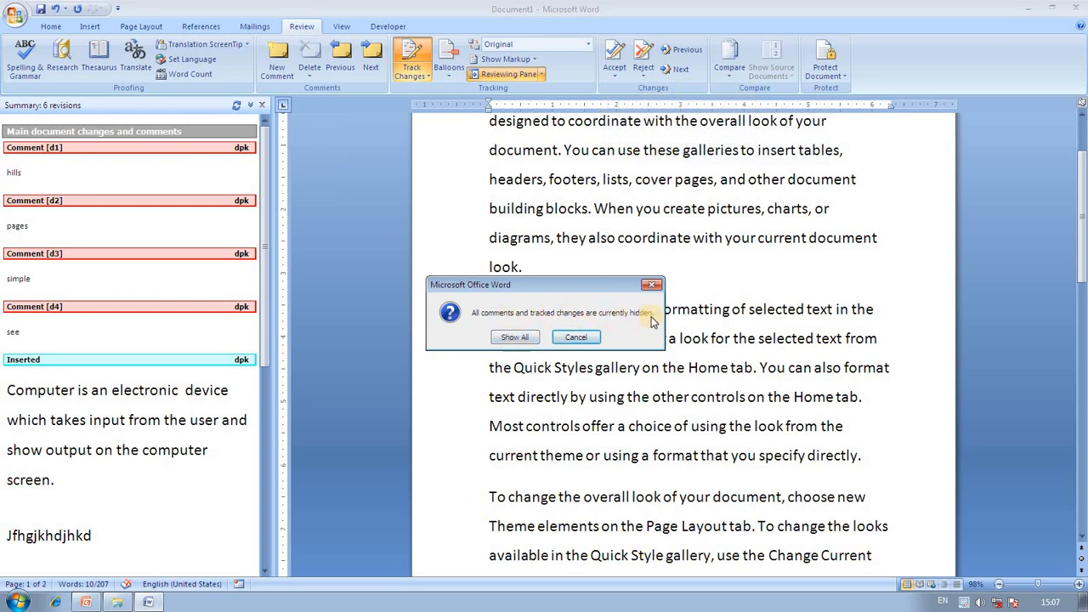
click(517, 338)
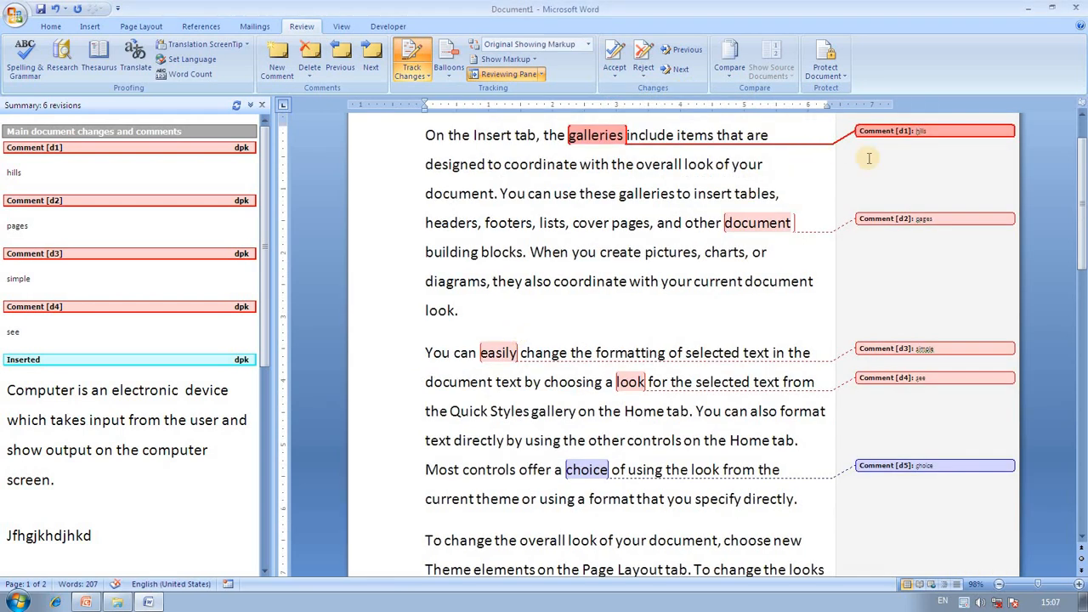
click(261, 105)
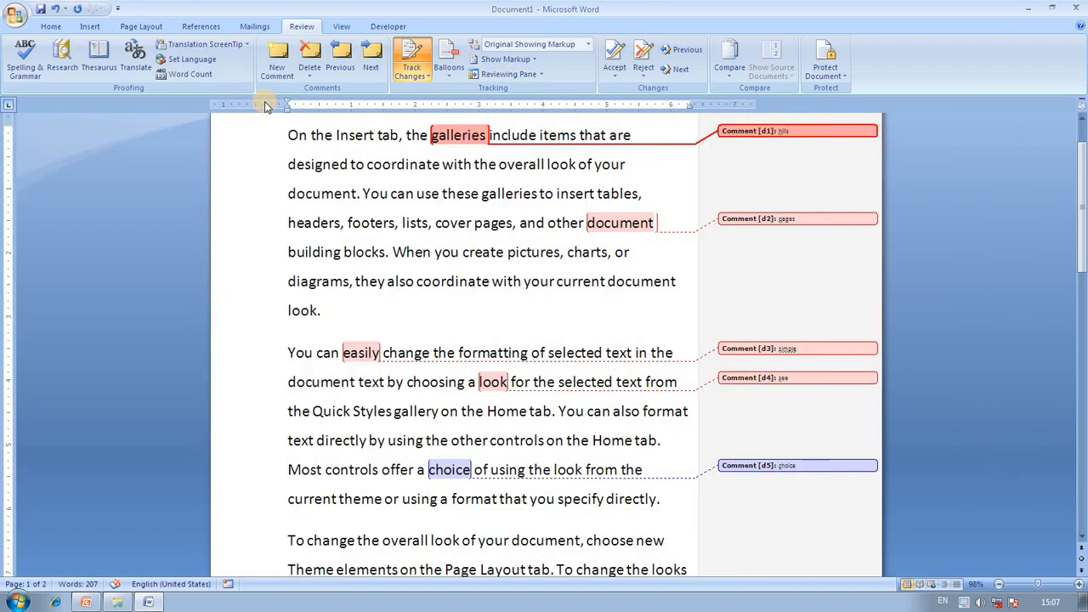
Accept and move through the comments on easily, look and choice.
click(615, 75)
click(642, 89)
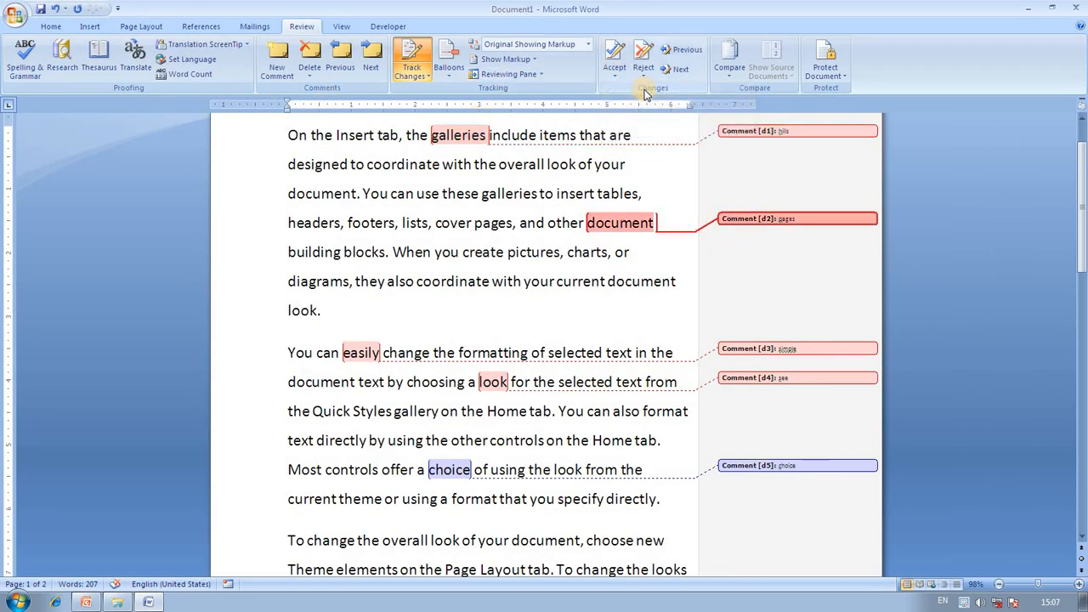
click(623, 77)
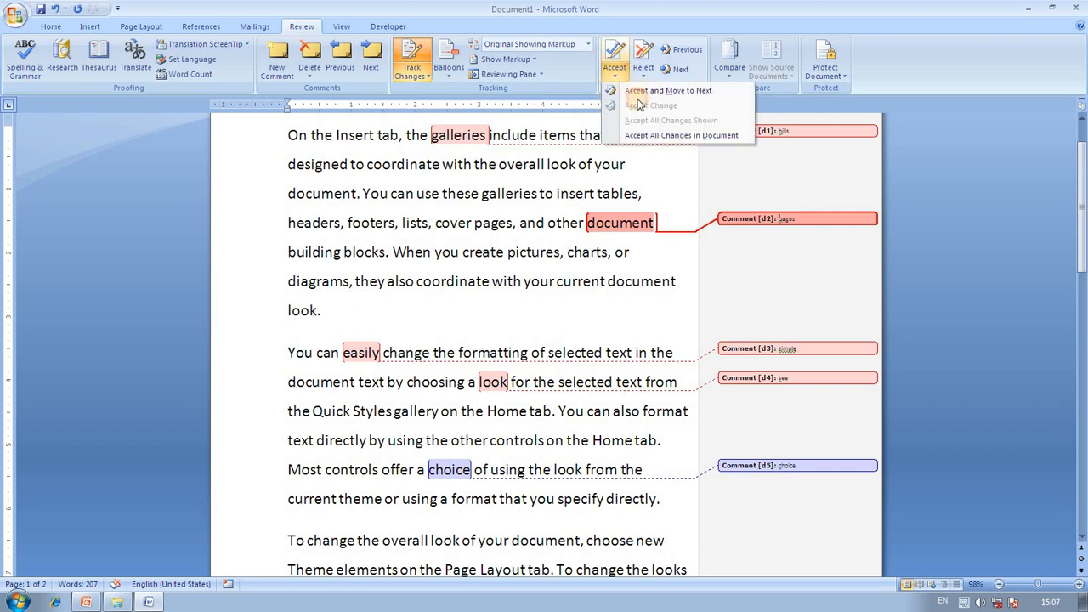
click(642, 90)
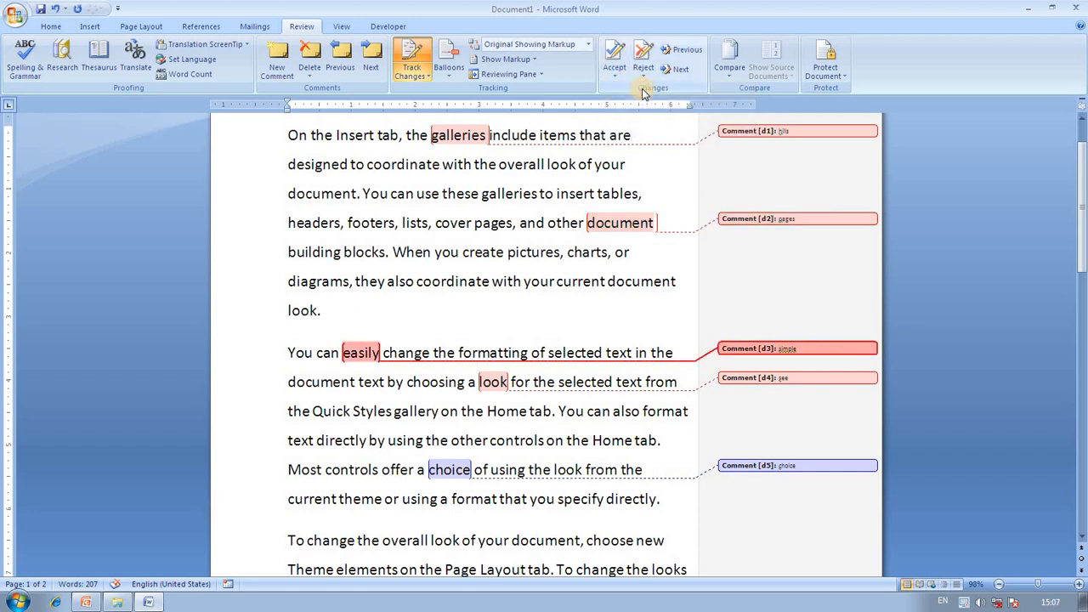
click(615, 74)
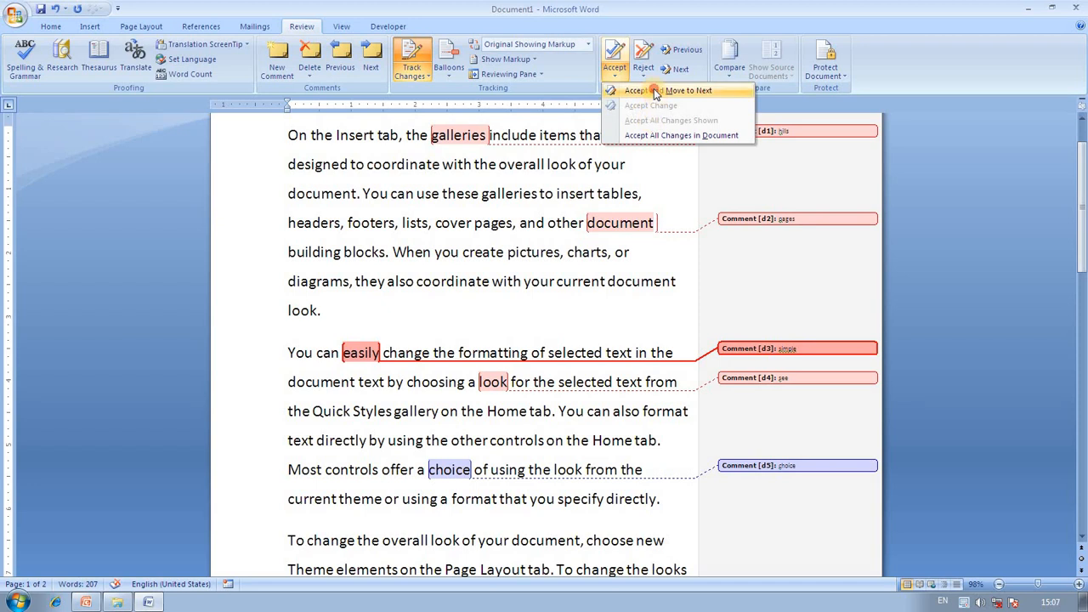
click(655, 91)
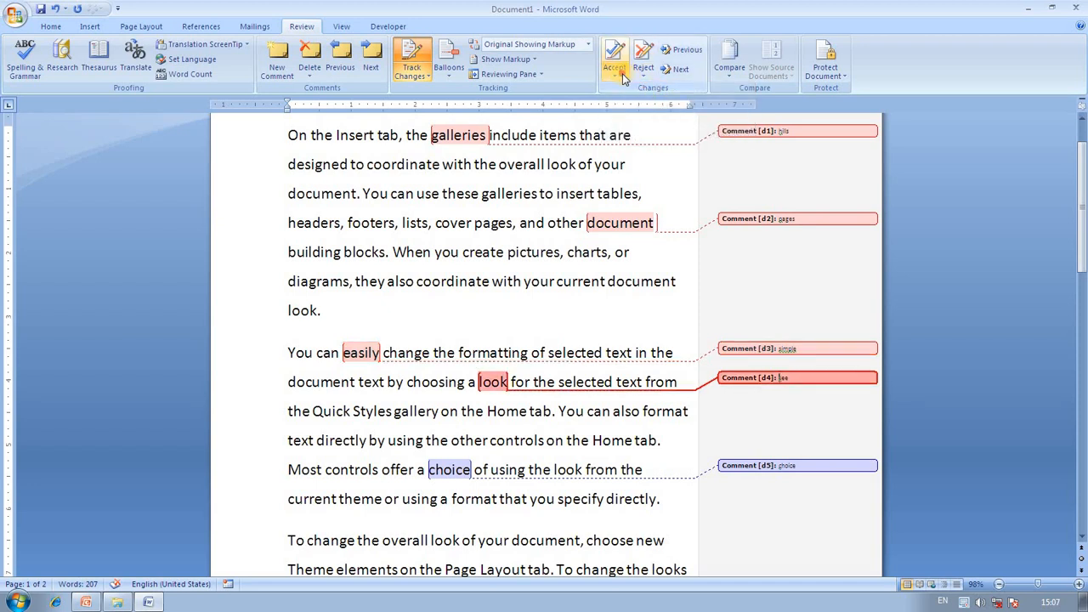
click(616, 75)
click(655, 90)
Reject the comment on 'choice' and move to the next change.
click(721, 465)
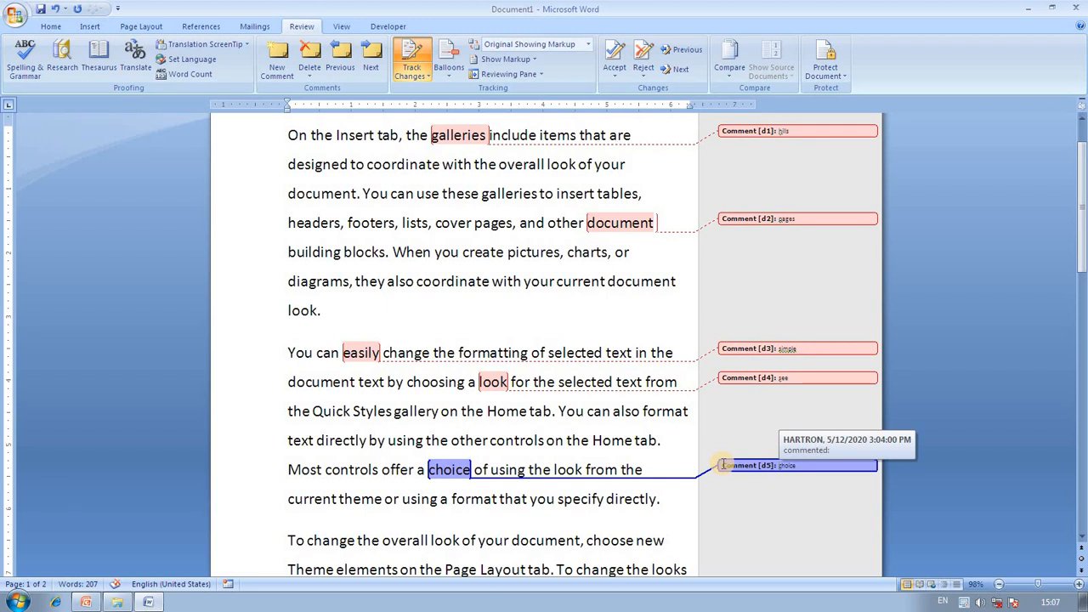
click(651, 78)
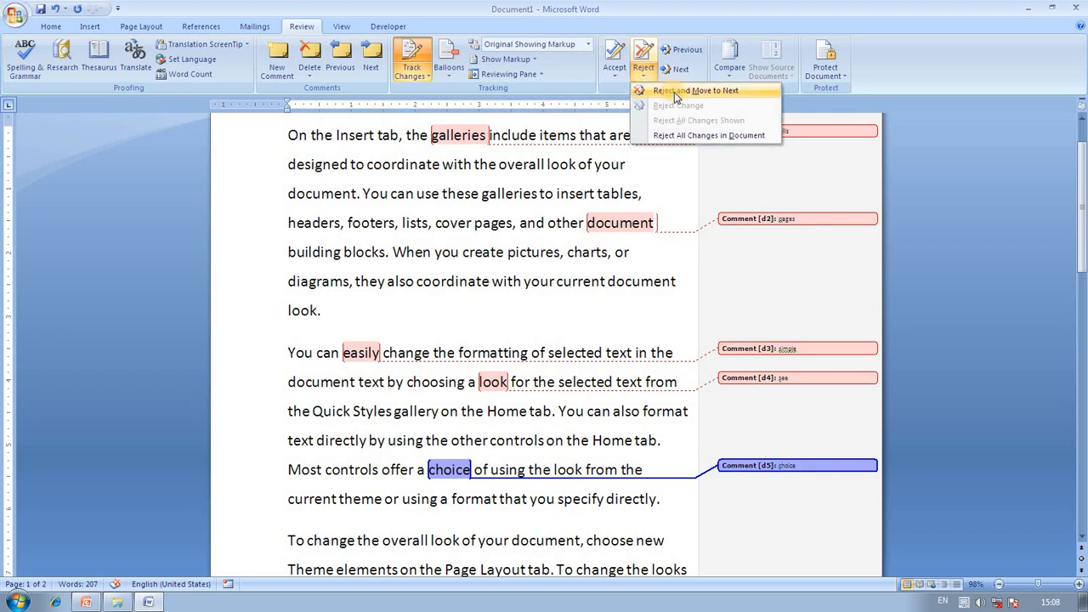
click(668, 91)
Step back through the comments on look, easily and galleries, wrapping to the document's end.
scroll(668, 221, down, 2)
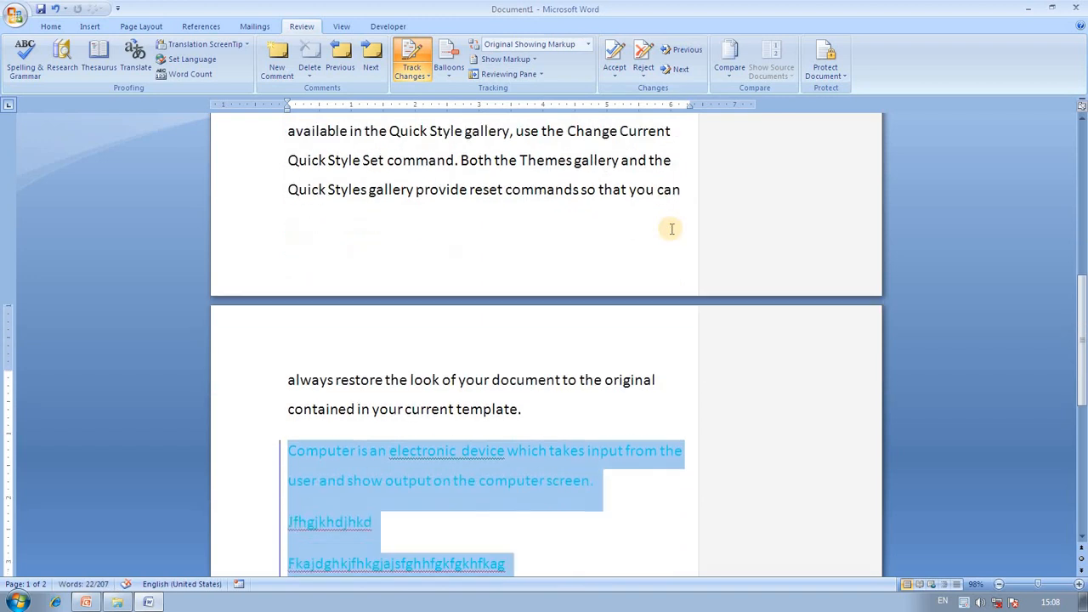
scroll(527, 445, down, 1)
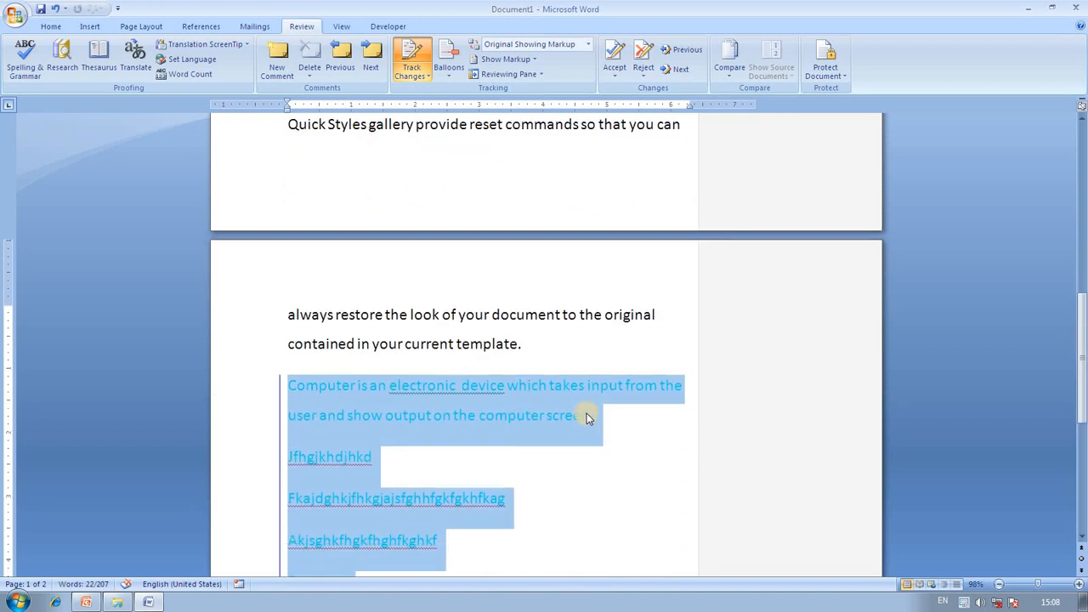
click(687, 51)
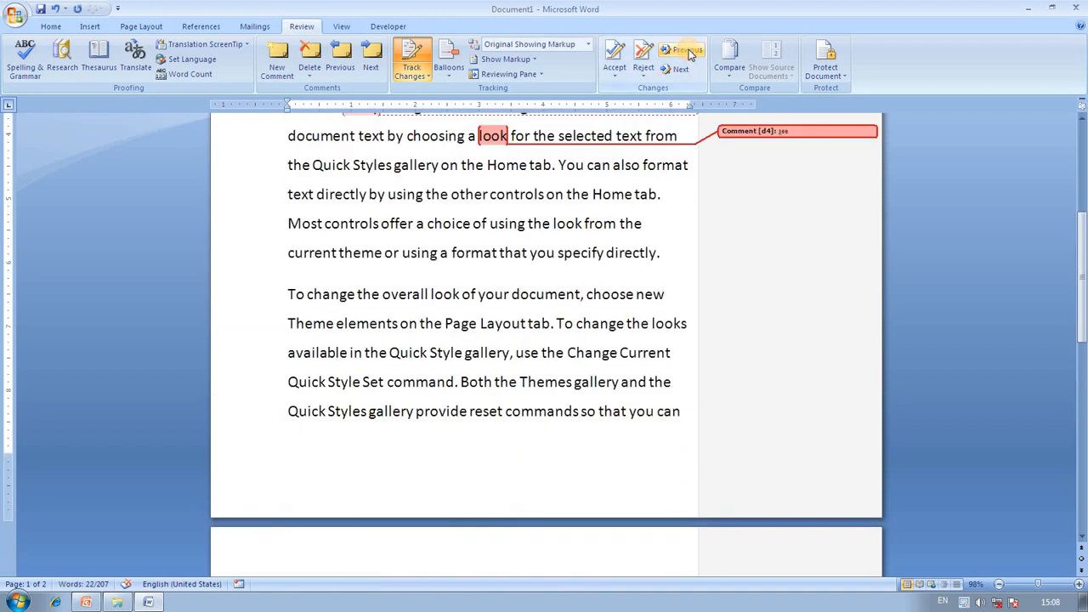
click(687, 51)
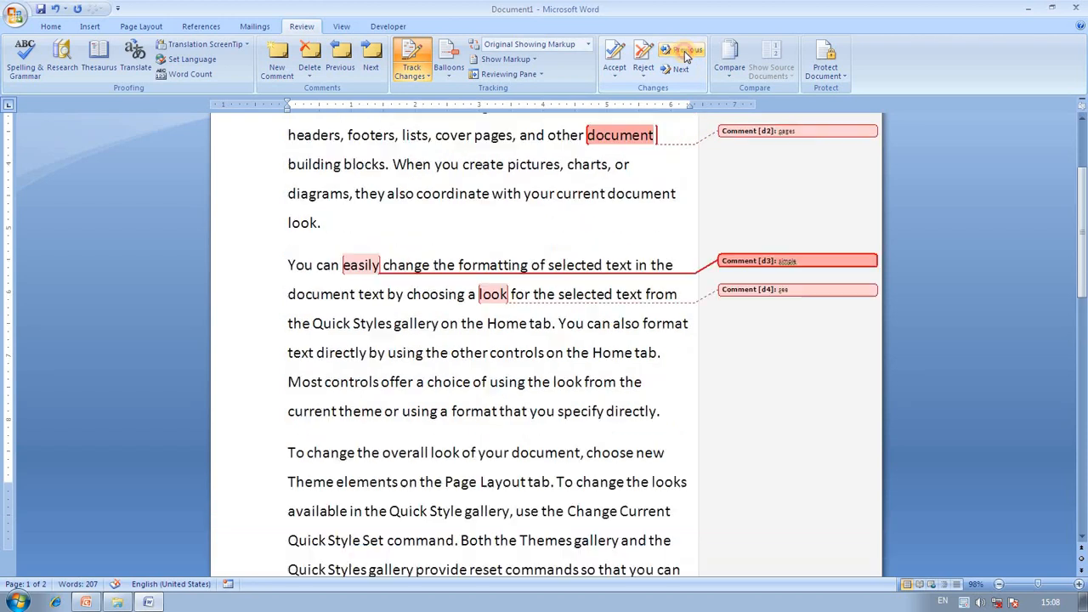
click(686, 51)
click(686, 51)
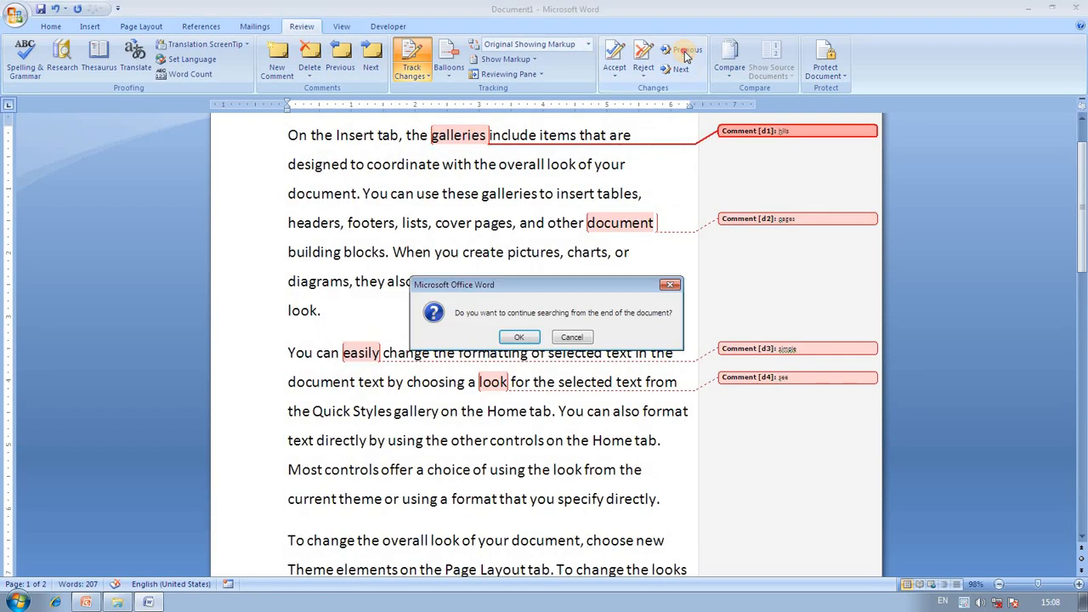
click(518, 337)
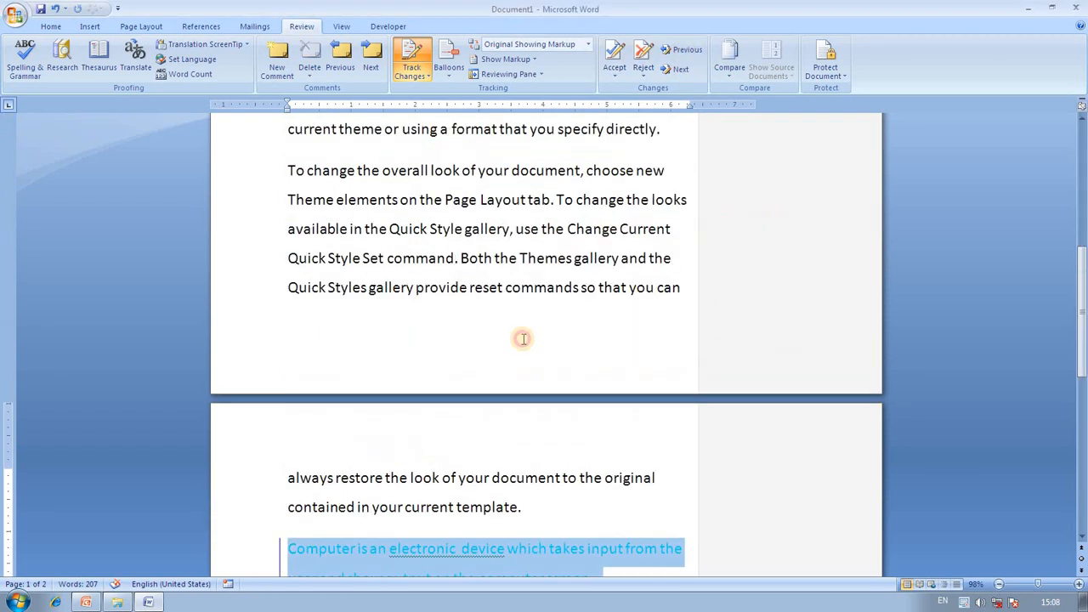
Step forward from the beginning through galleries, document and easily to the comment on look.
click(675, 72)
click(516, 337)
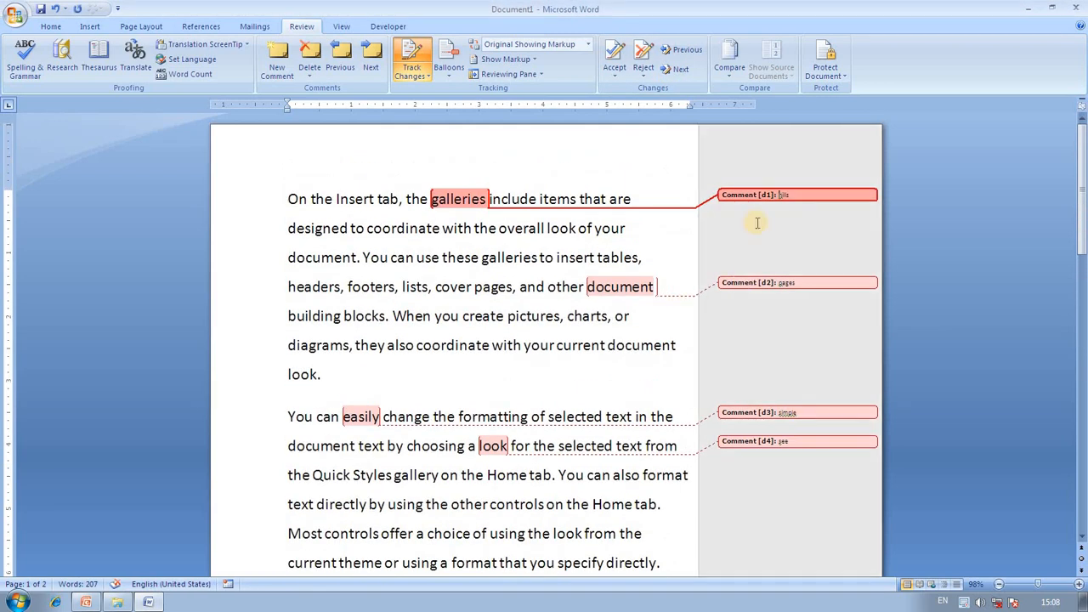
click(764, 282)
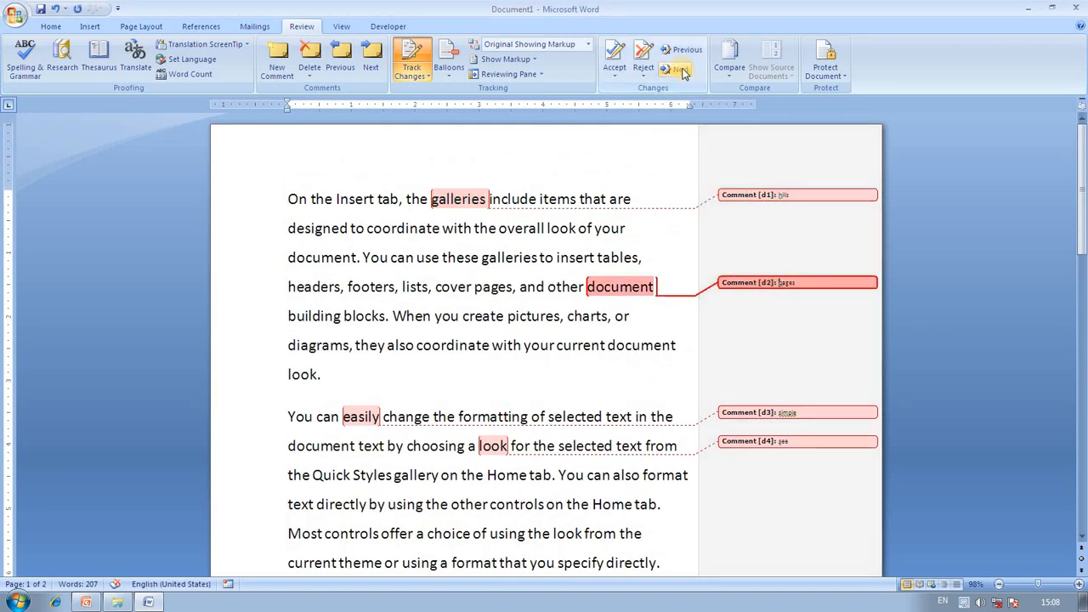
click(682, 71)
click(682, 73)
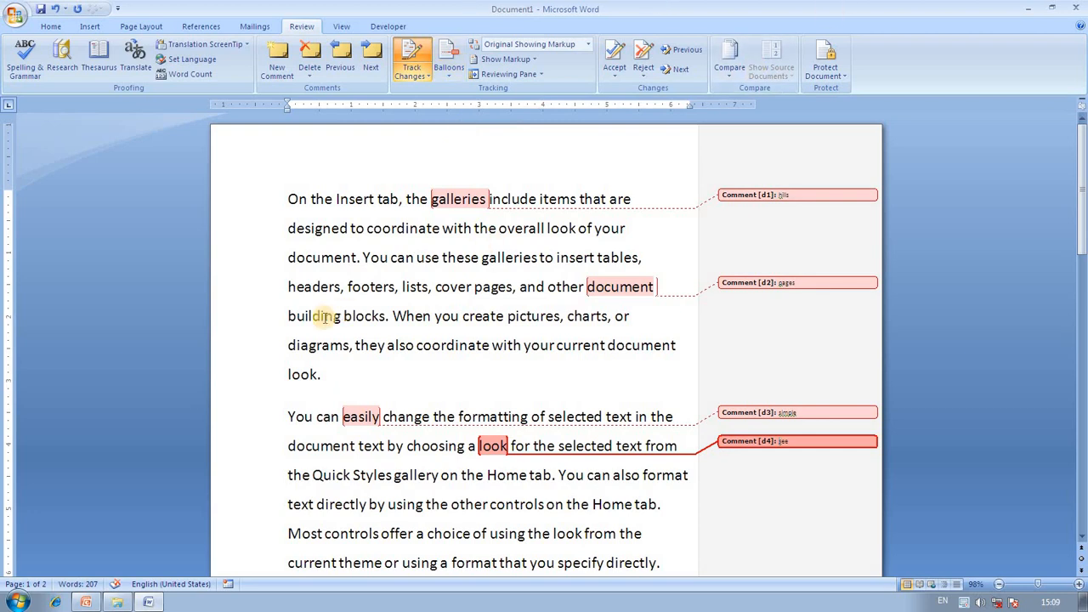
Type 'welcome' in a new document and save it to the Desktop as welcome222.
key(ctrl+n)
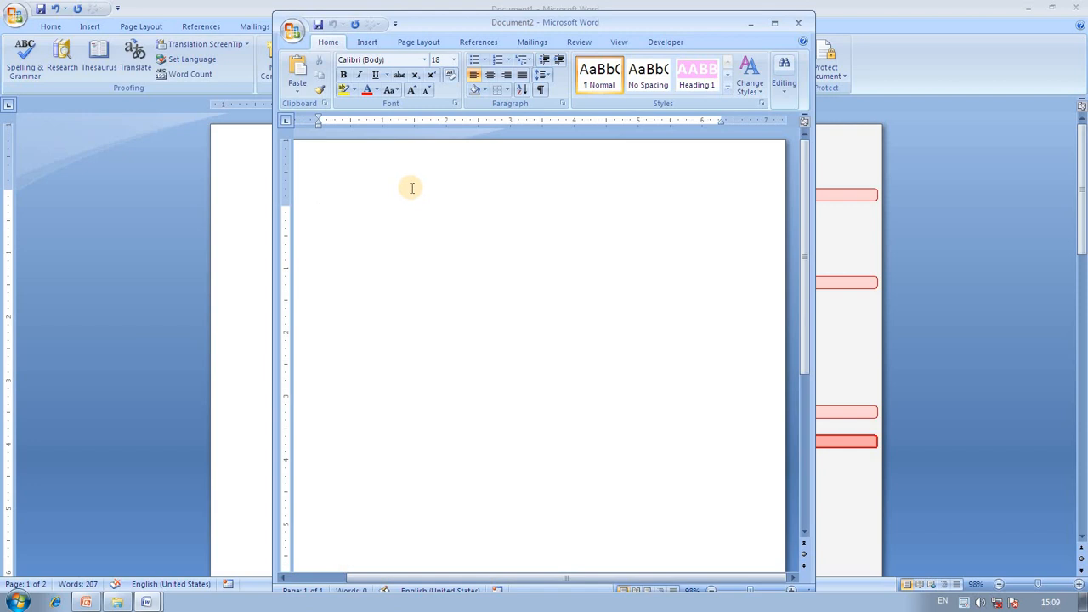
text(welcome)
click(292, 31)
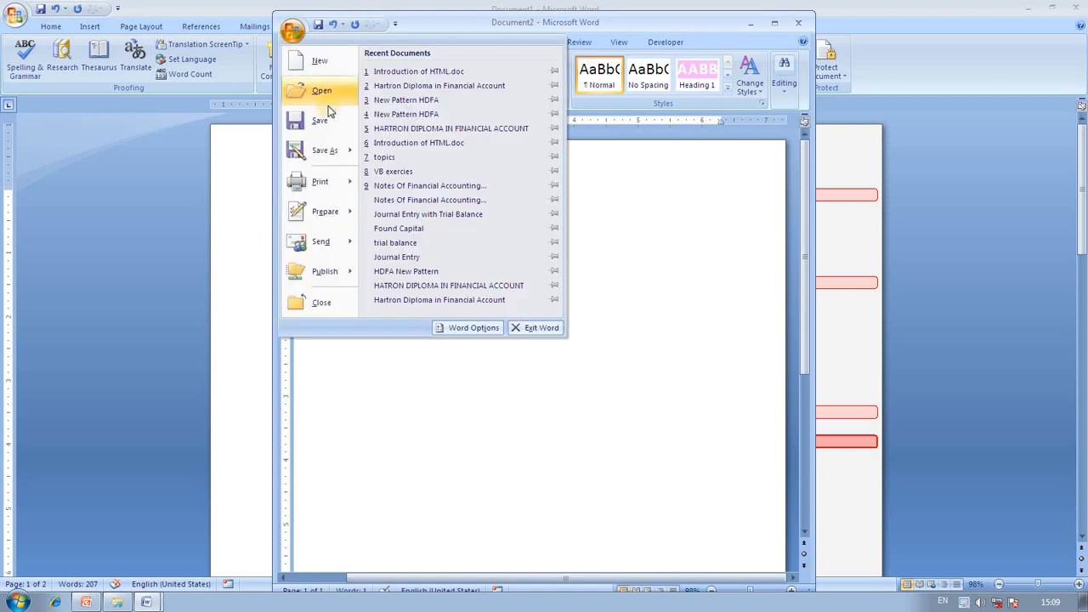
click(334, 149)
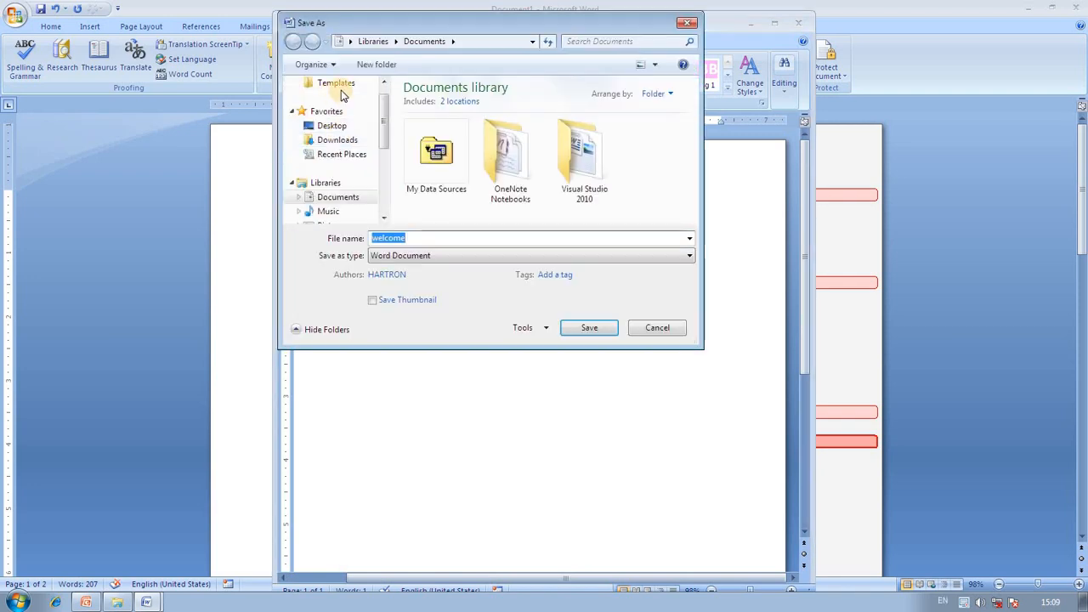
click(348, 41)
click(363, 54)
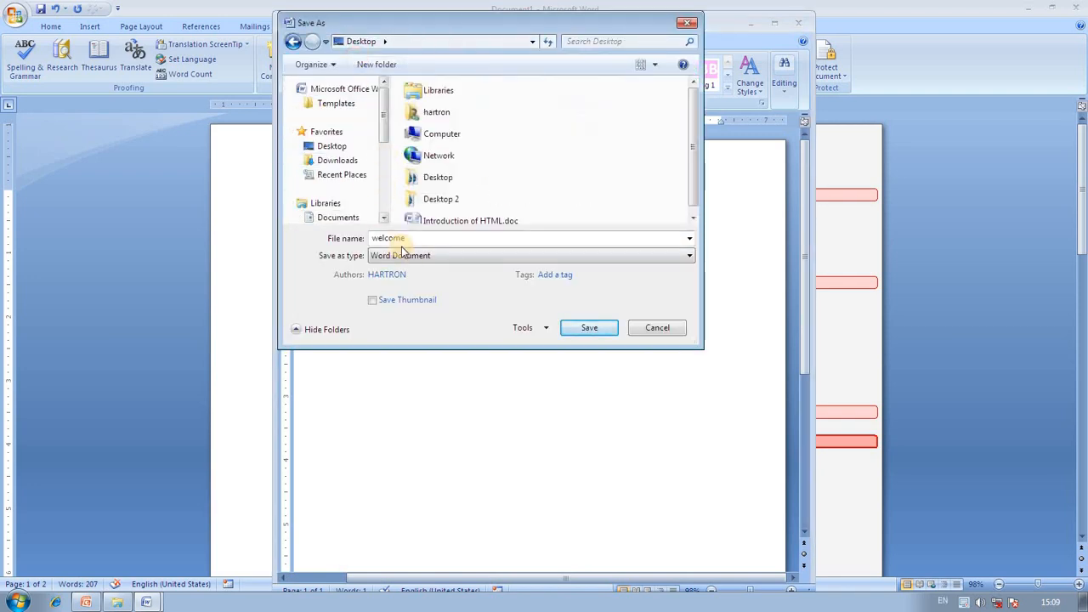
click(416, 238)
text(222)
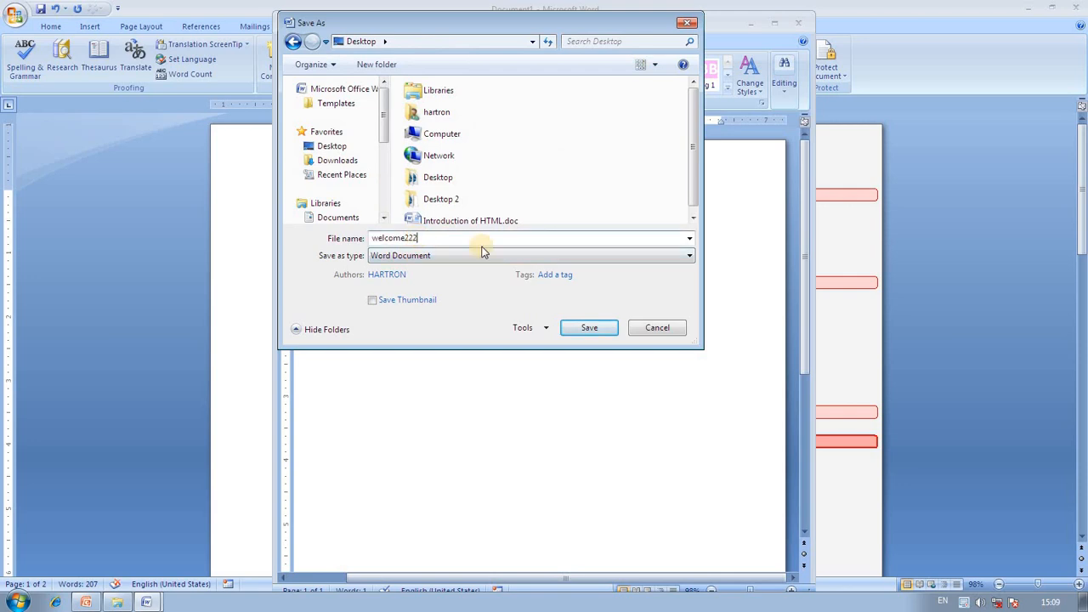
click(585, 327)
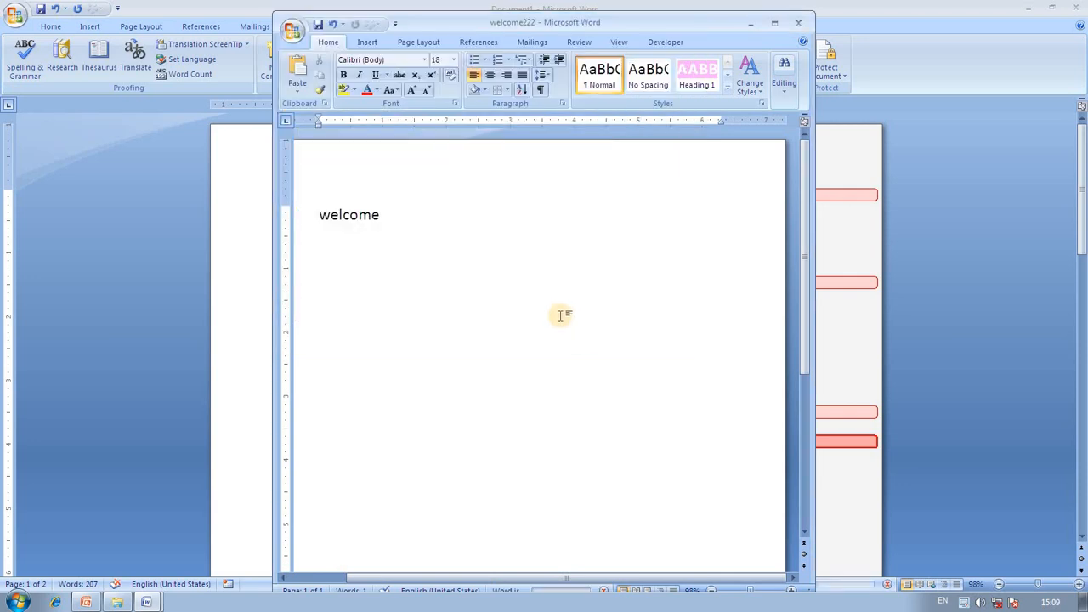
Type 'Hello' in another new document, save it as Hello222, then start a blank document.
key(ctrl+n)
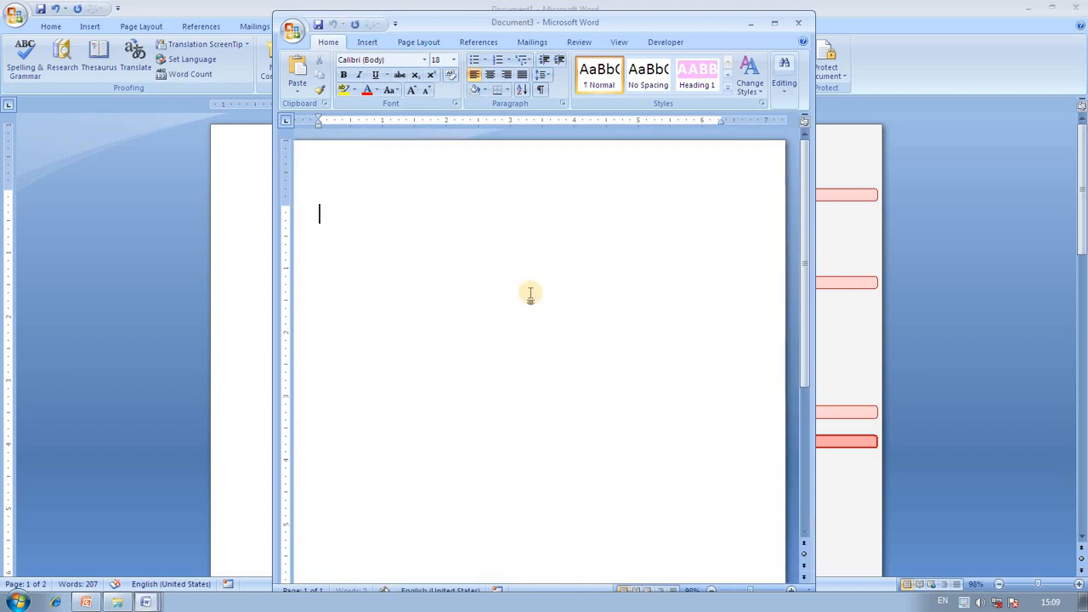
click(530, 294)
text(Hello)
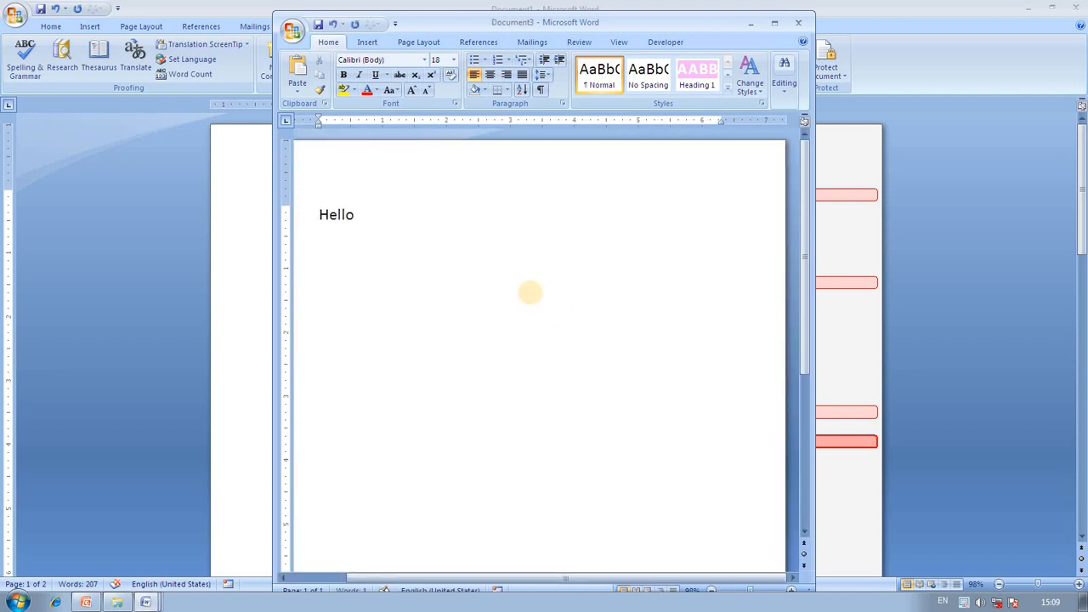
click(293, 32)
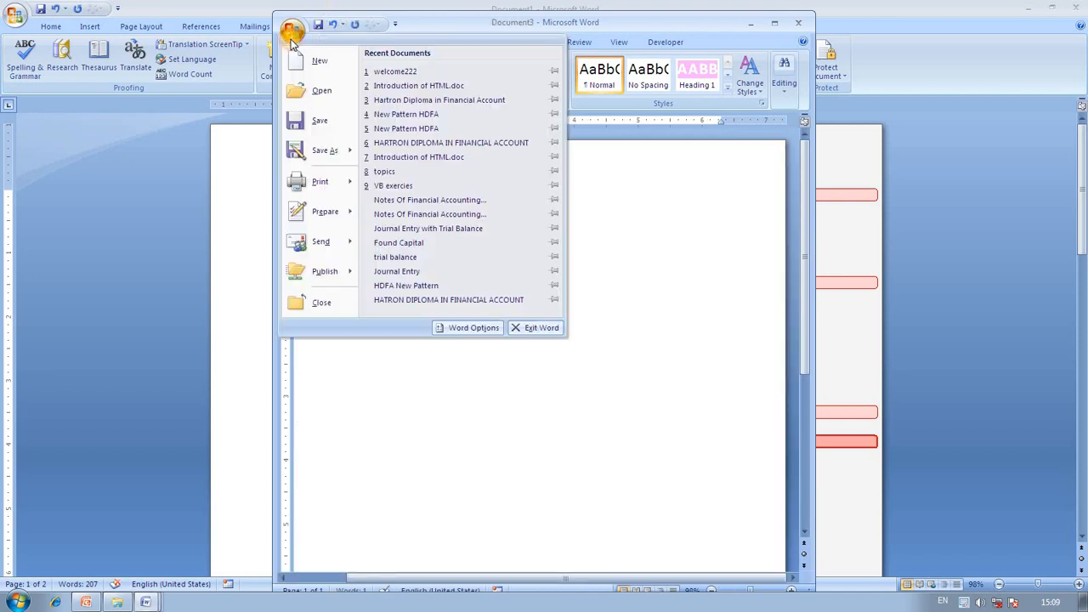
click(339, 150)
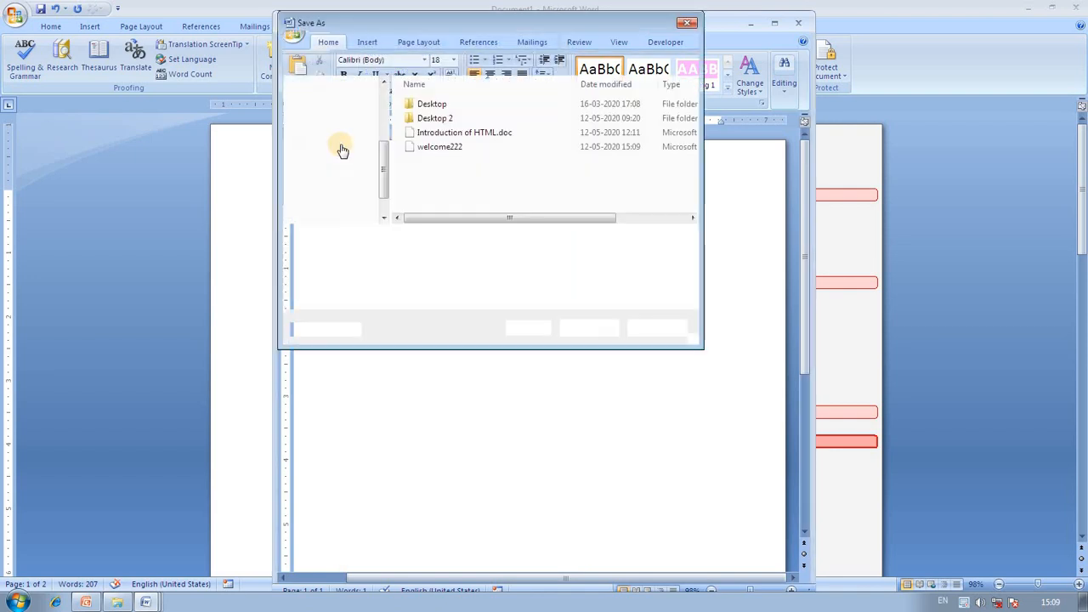
click(399, 238)
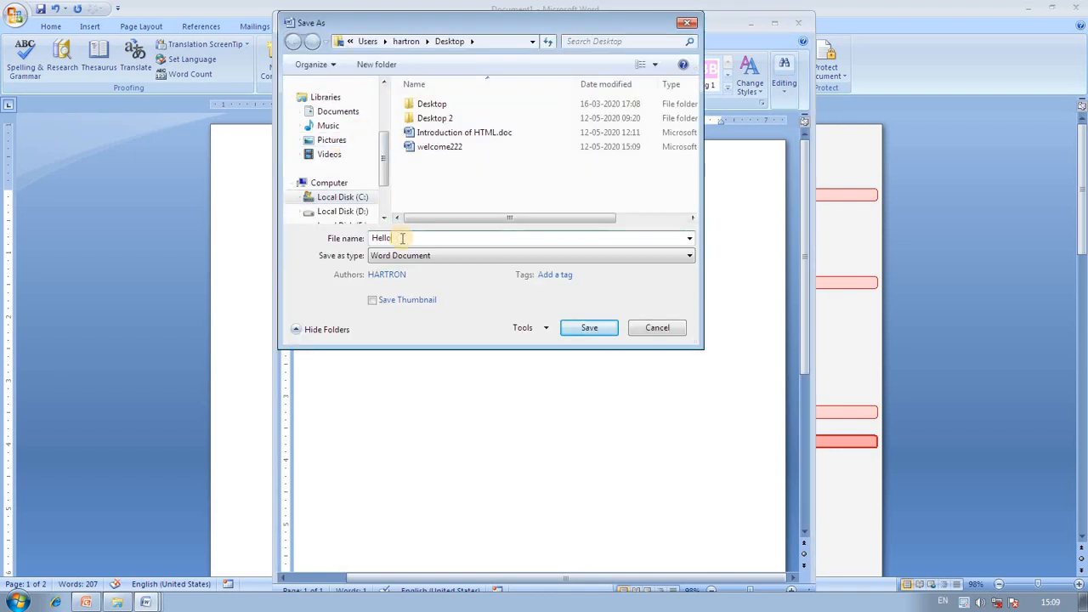
text(222)
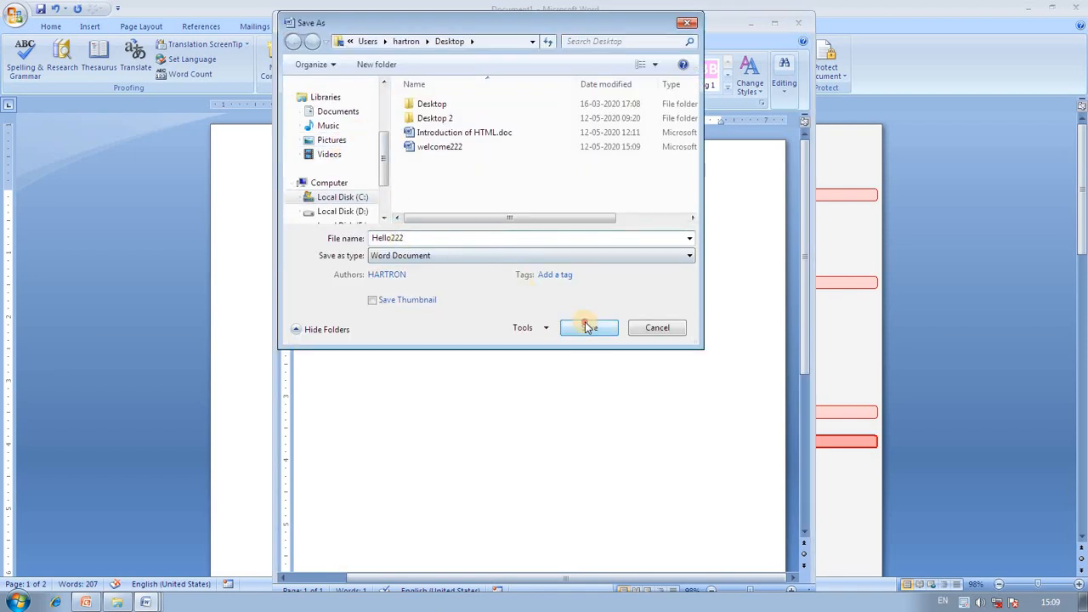
click(589, 327)
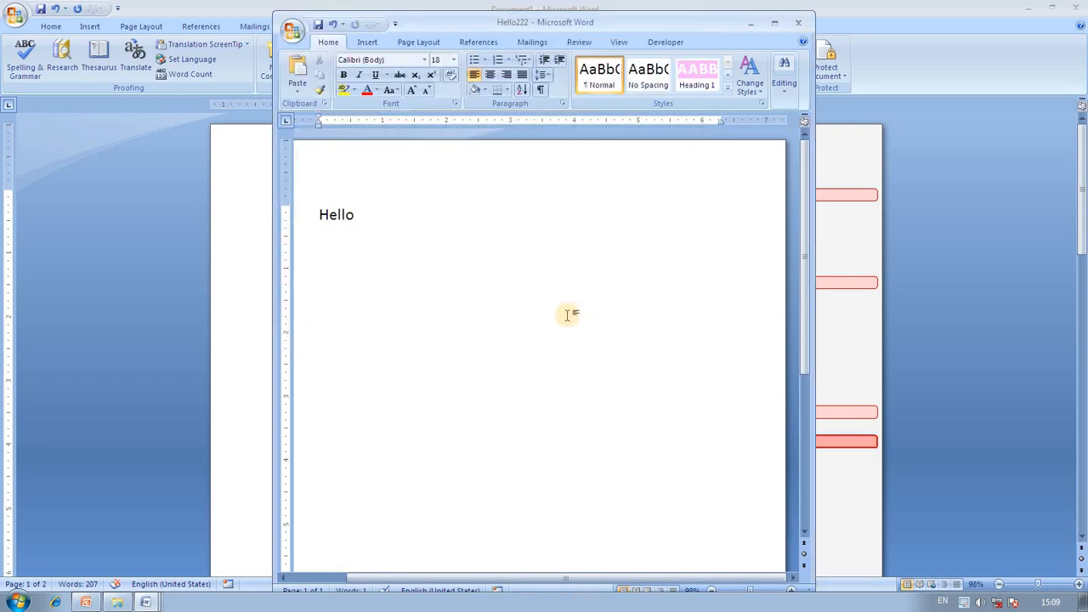
key(ctrl+n)
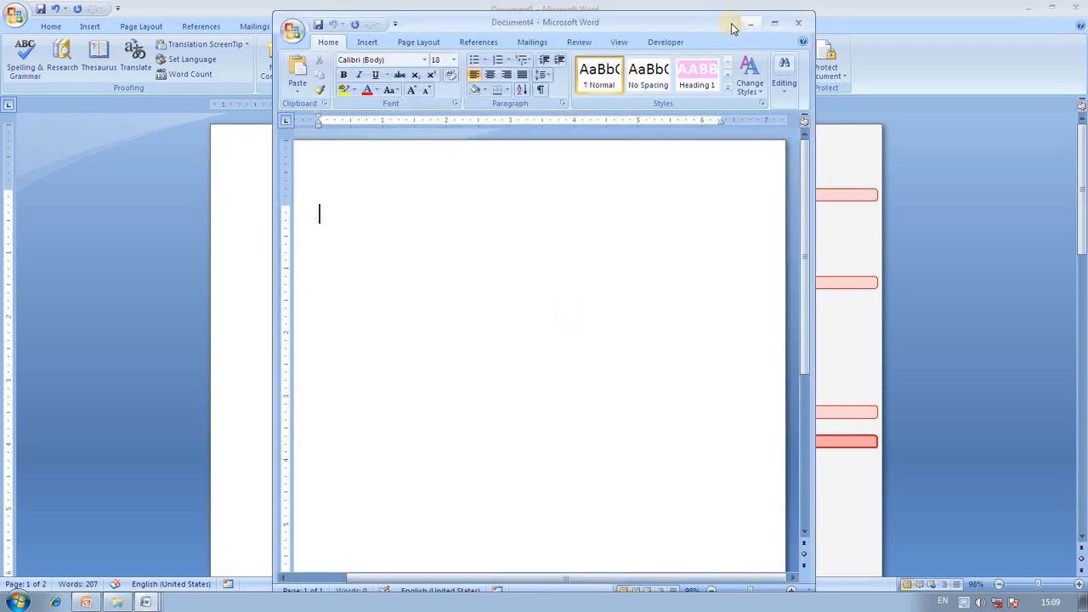
Maximize Document4 and start Review > Compare > Combine.
drag(693, 35, 703, 158)
click(792, 167)
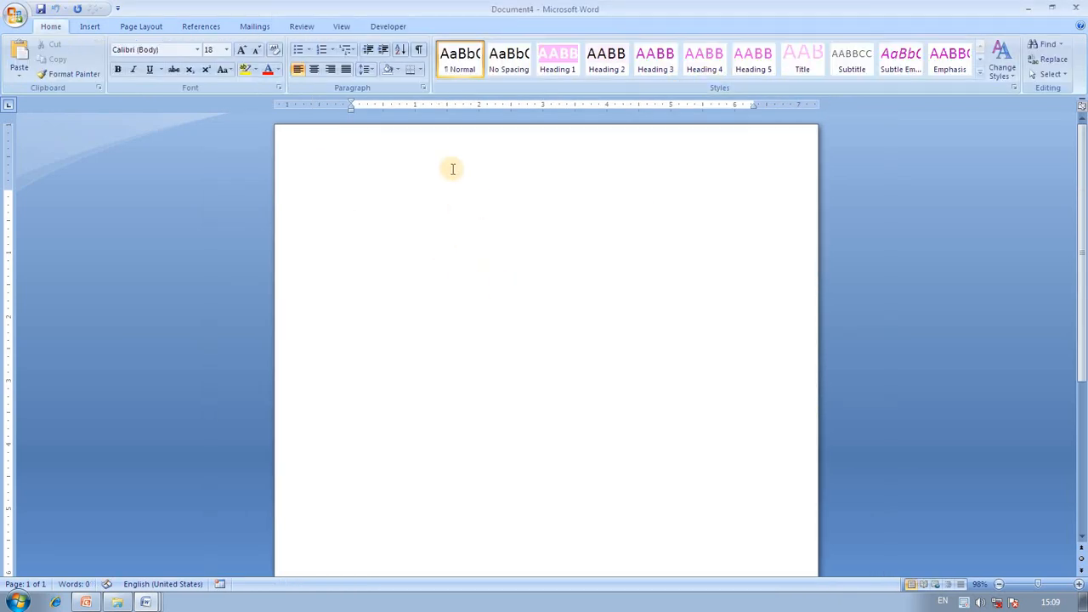
click(308, 26)
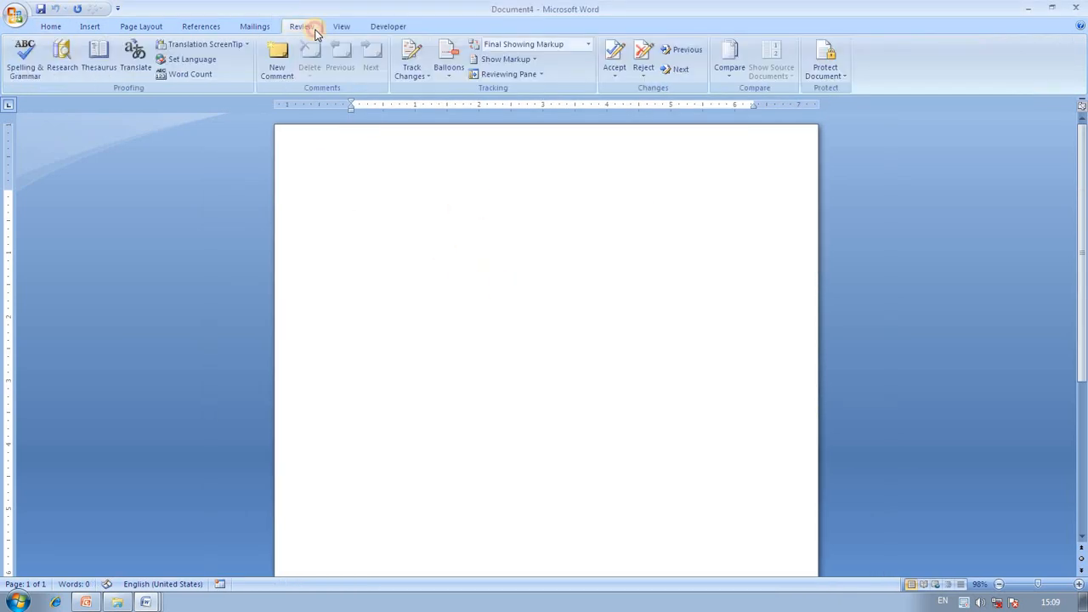
click(735, 75)
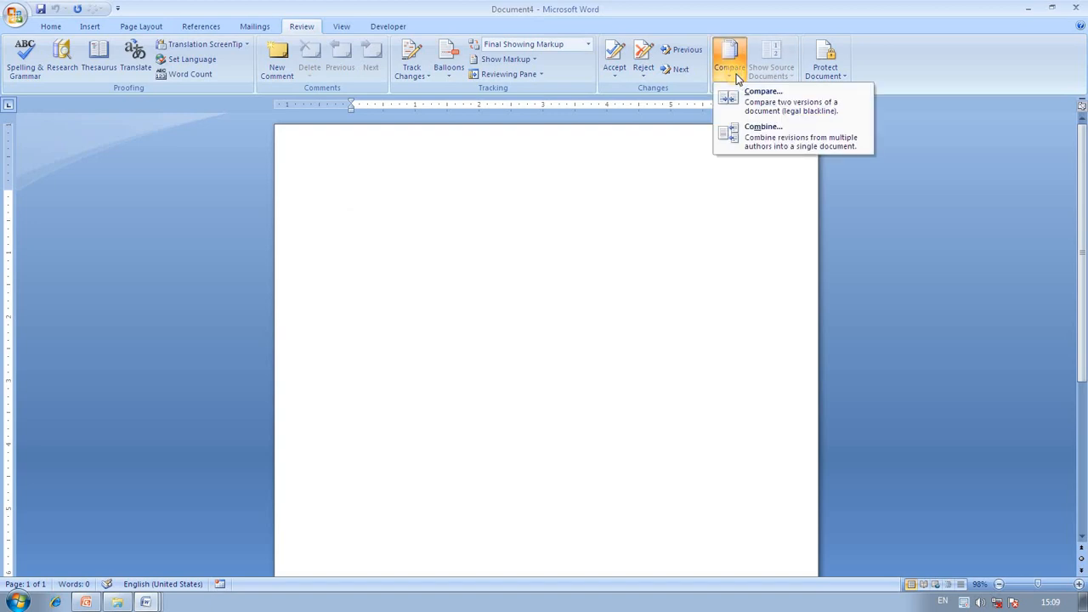
click(767, 137)
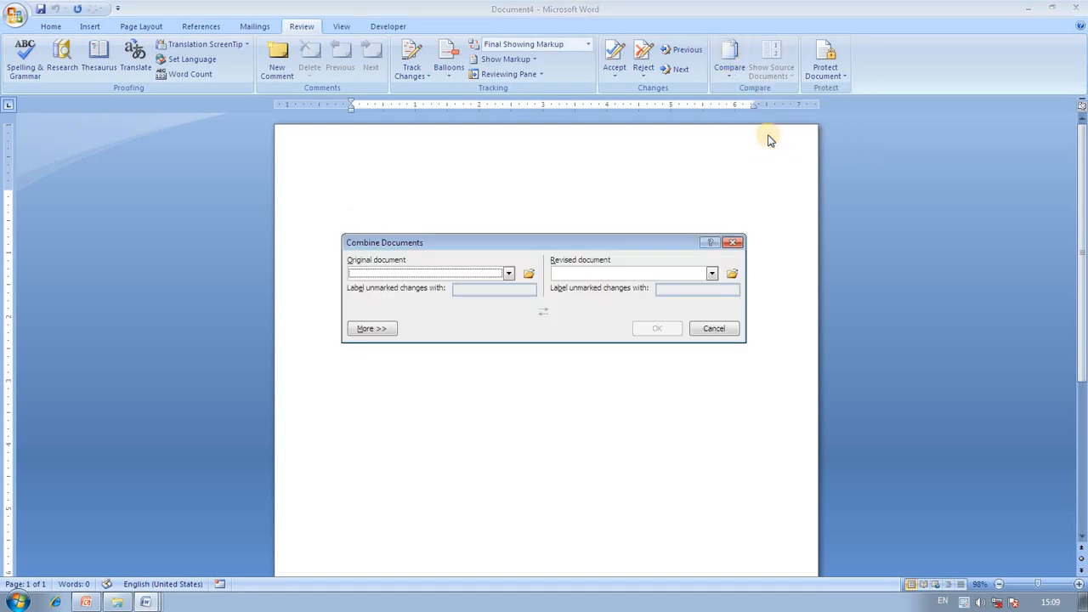
Choose welcome222 as the original document and Hello222 as the revised document.
click(509, 274)
click(510, 319)
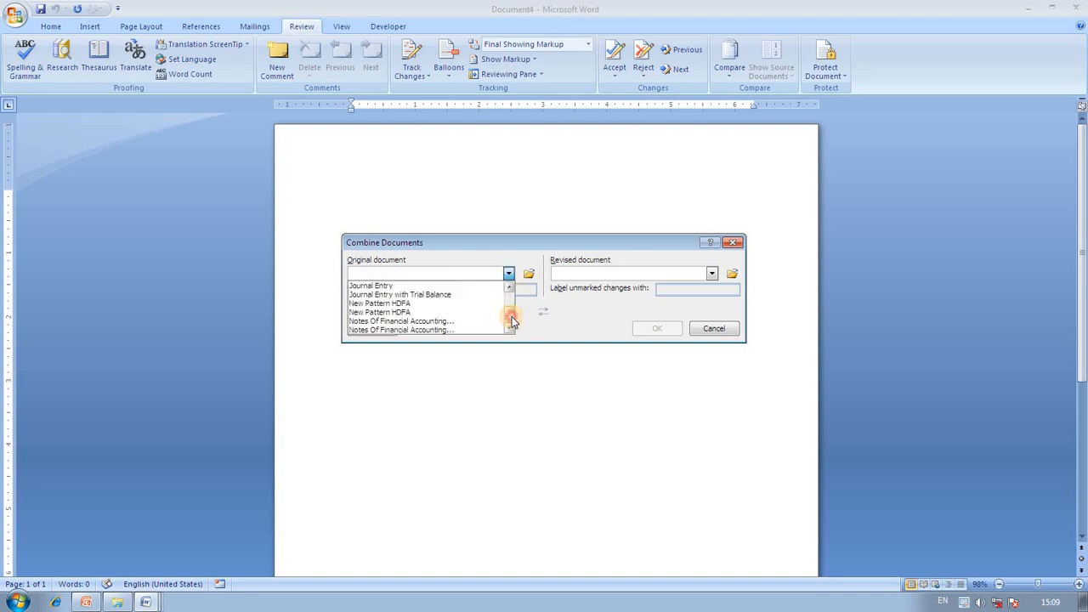
click(387, 330)
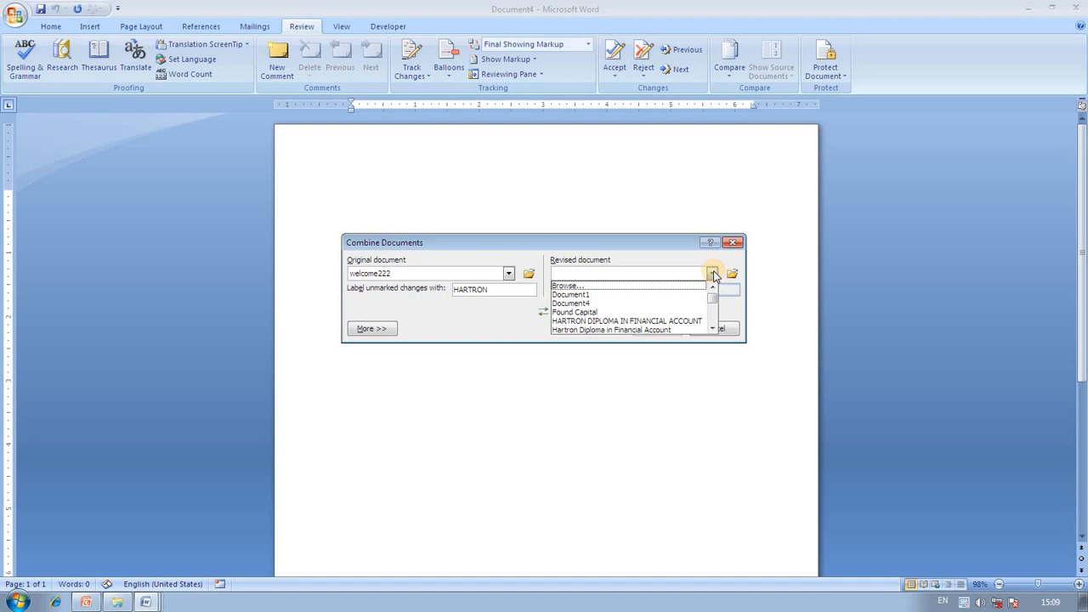
click(712, 328)
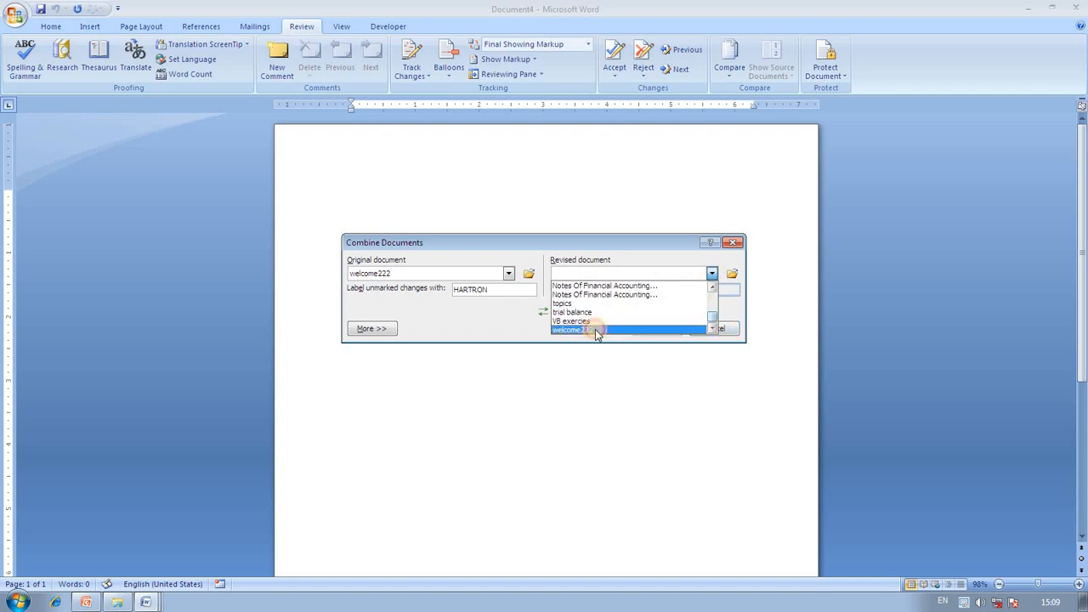
click(712, 298)
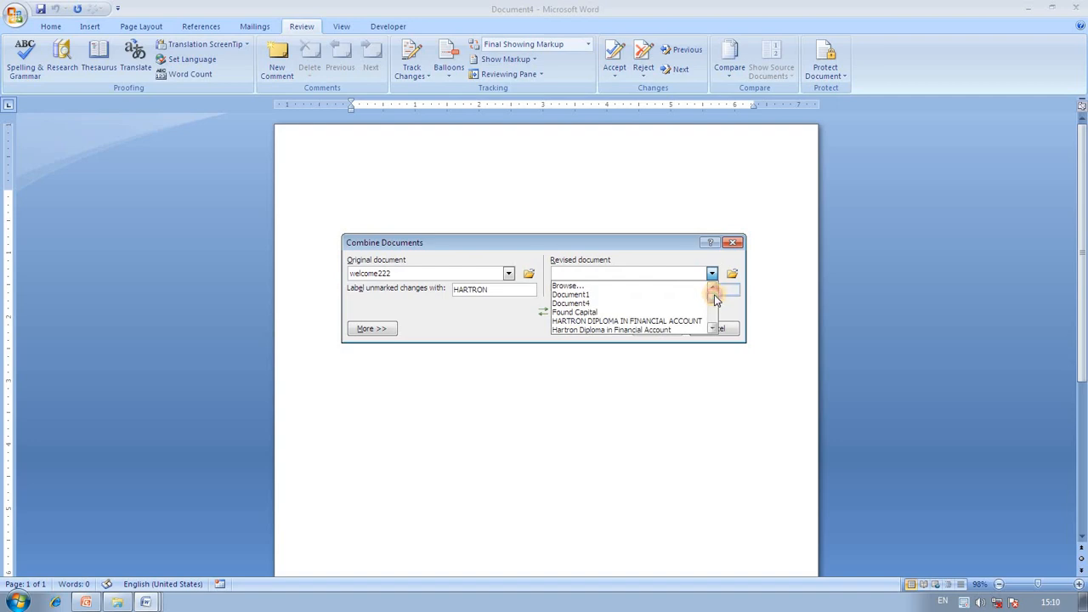
click(712, 313)
click(593, 311)
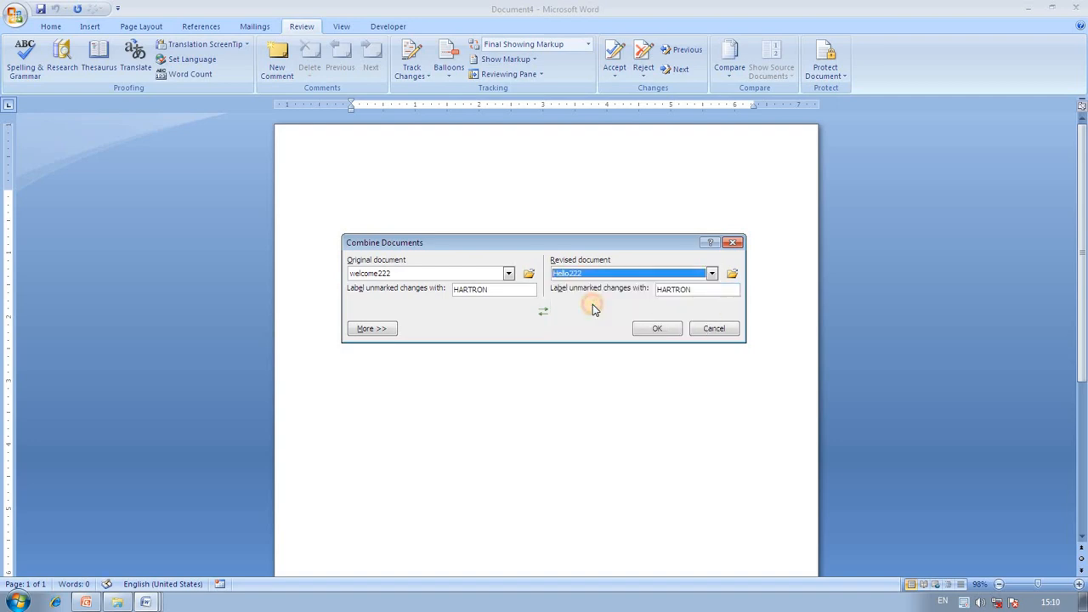
Combine the documents, close the original and revised panes, and maximize the result.
click(649, 328)
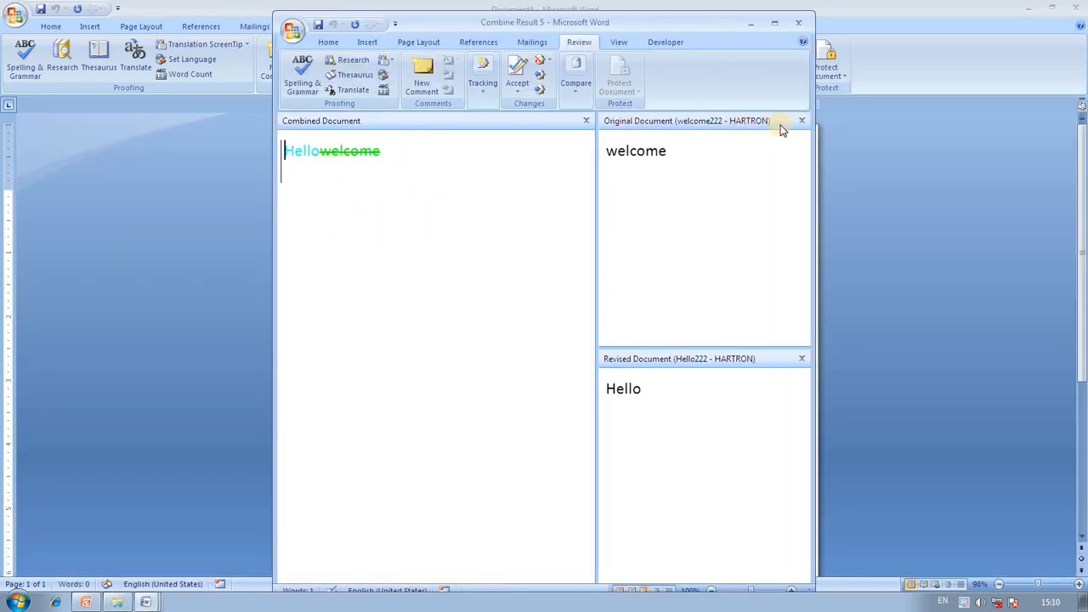
click(802, 122)
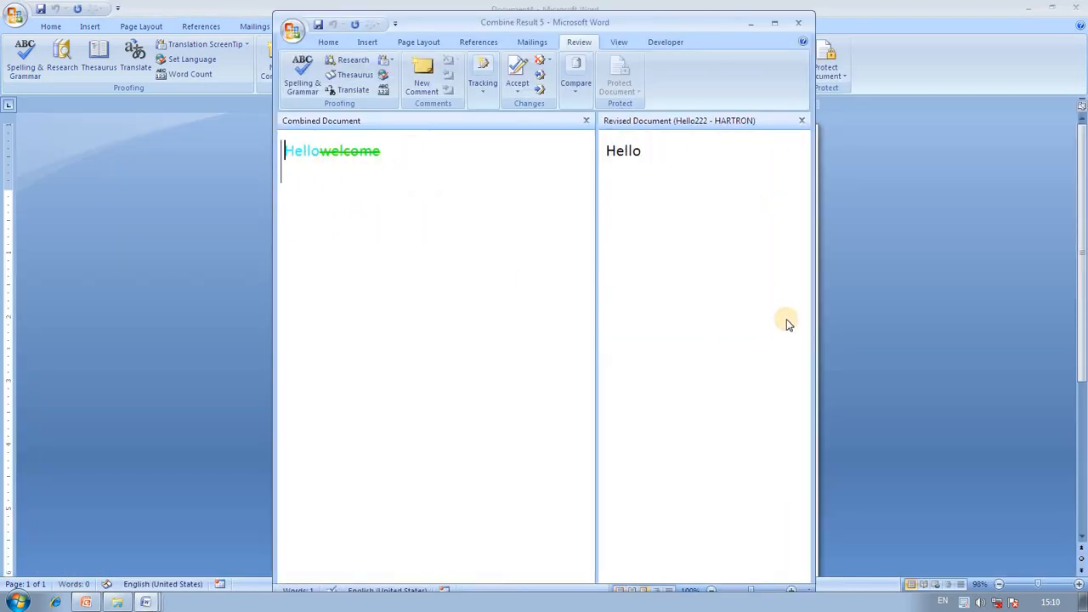
click(803, 121)
click(776, 34)
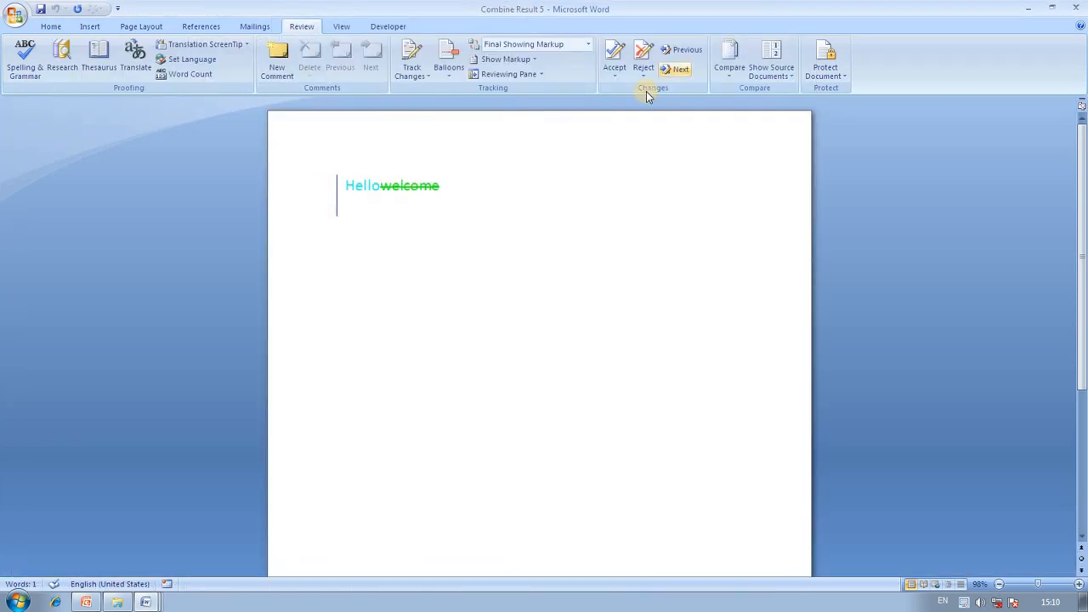
Select the struck-out word 'welcome', then bring up the Show Source Documents options.
drag(439, 182, 374, 181)
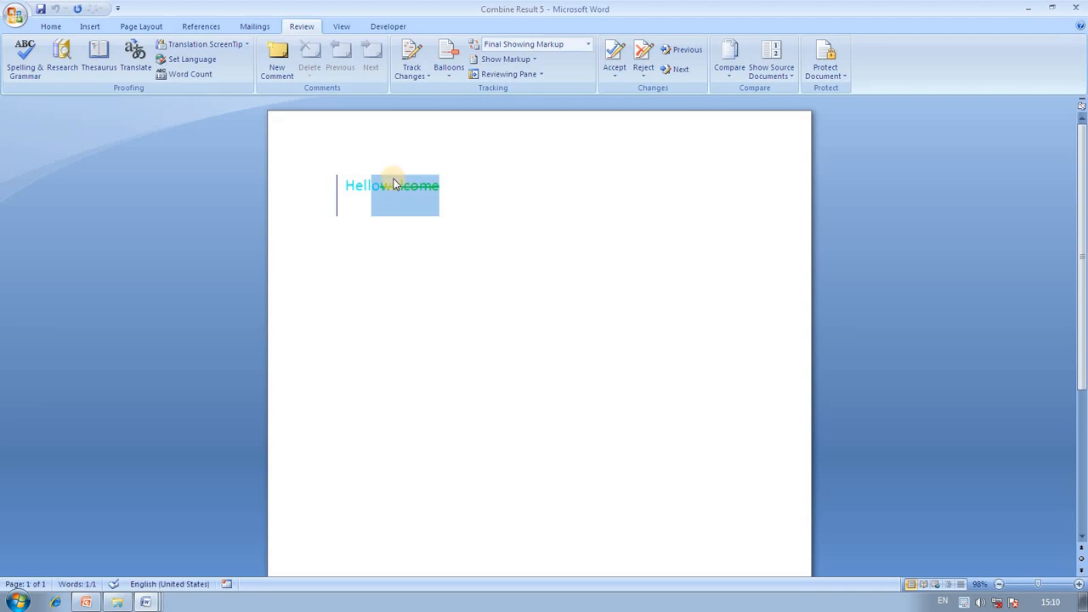
key(shift+Right)
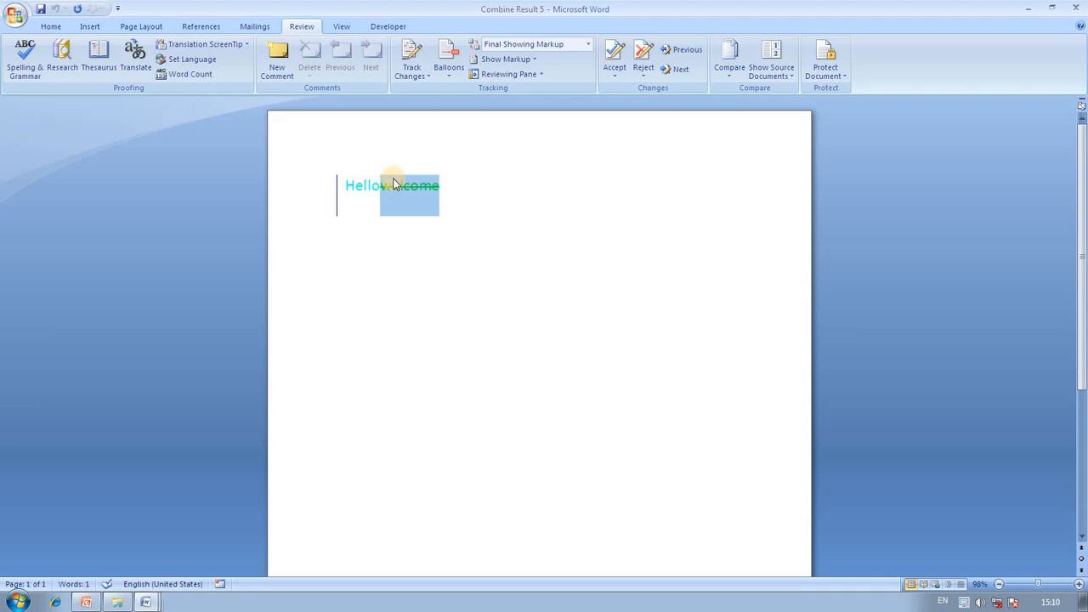
click(56, 26)
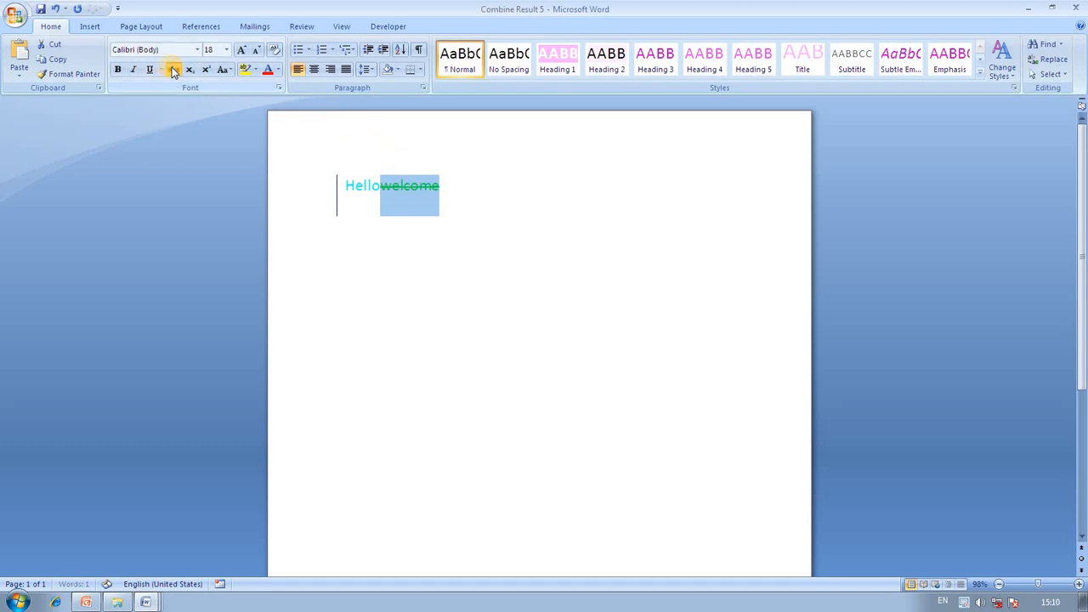
click(444, 212)
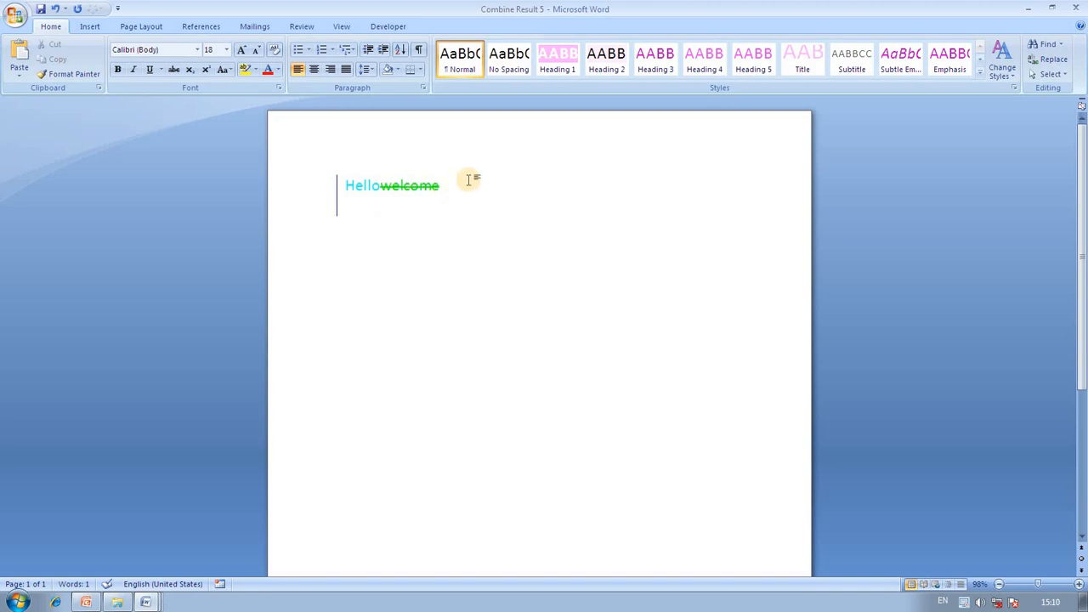
click(302, 27)
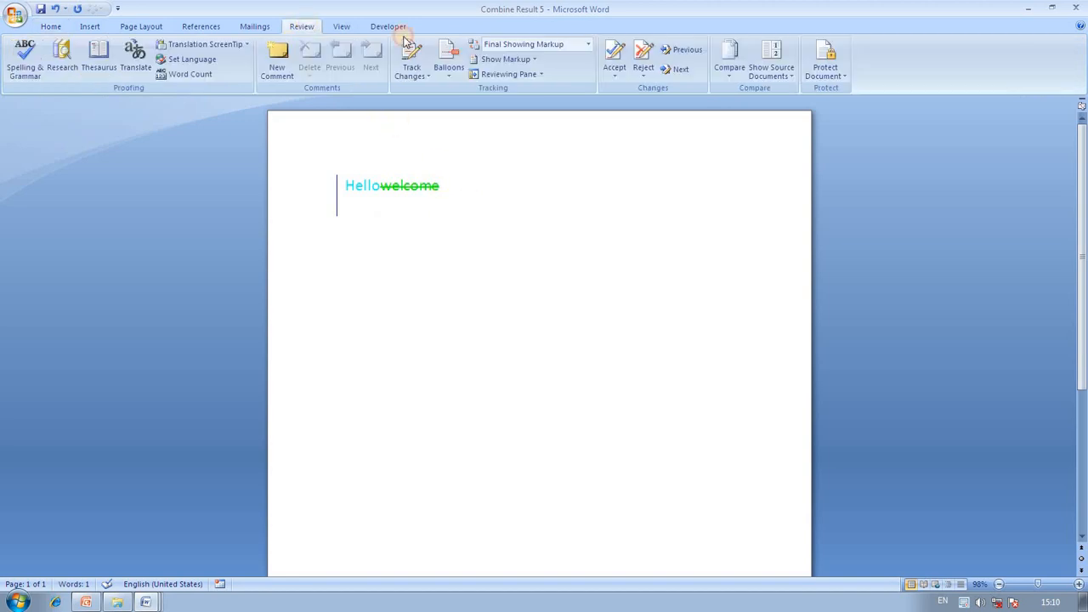
click(780, 74)
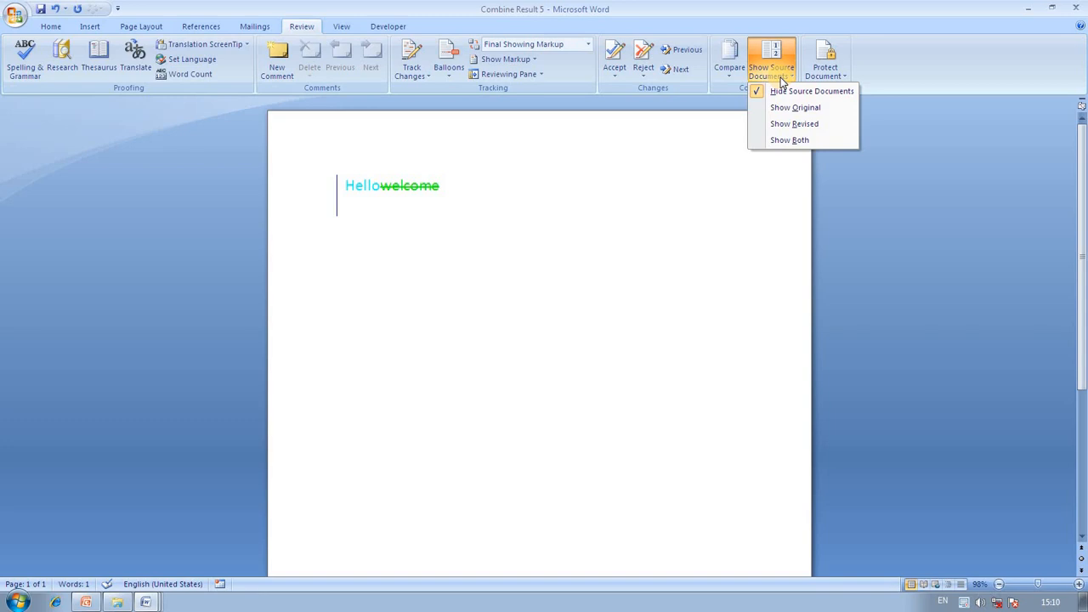
Show both the original and revised source documents beside the combined result.
click(800, 109)
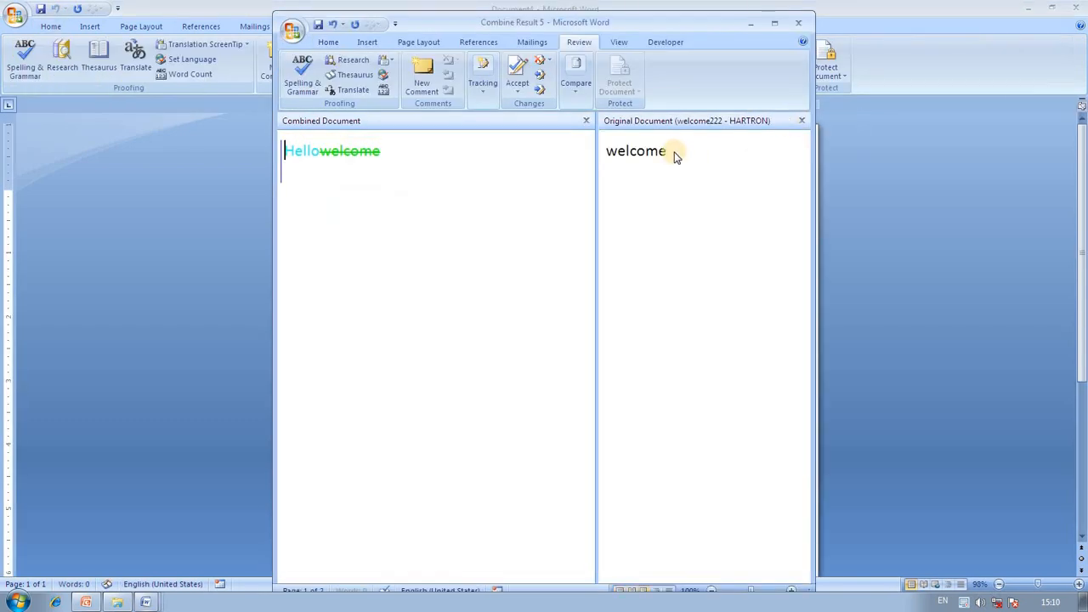
click(576, 85)
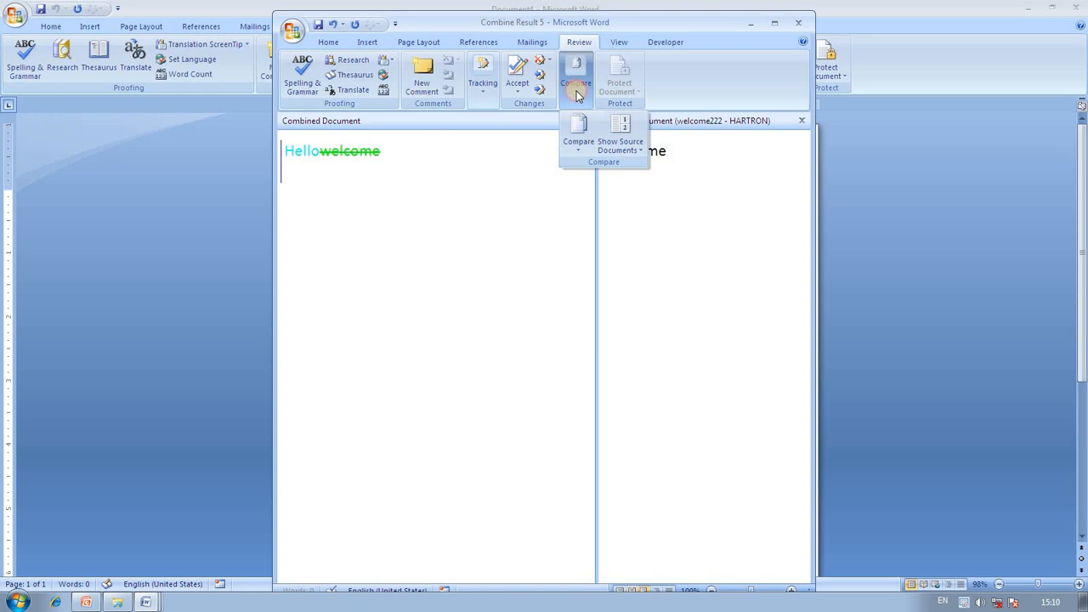
click(636, 156)
click(627, 198)
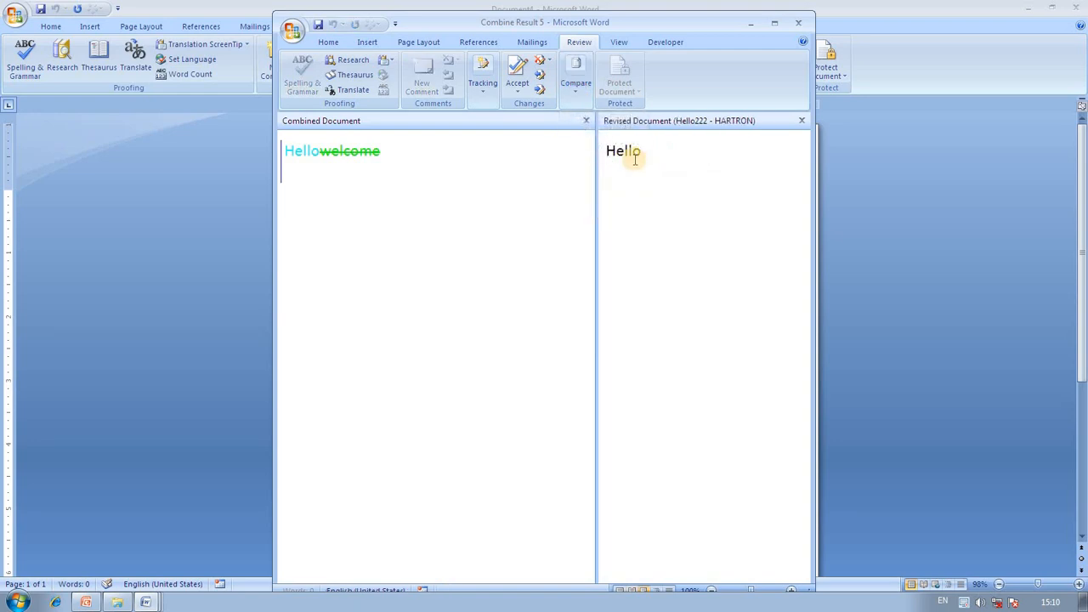
click(575, 85)
click(627, 149)
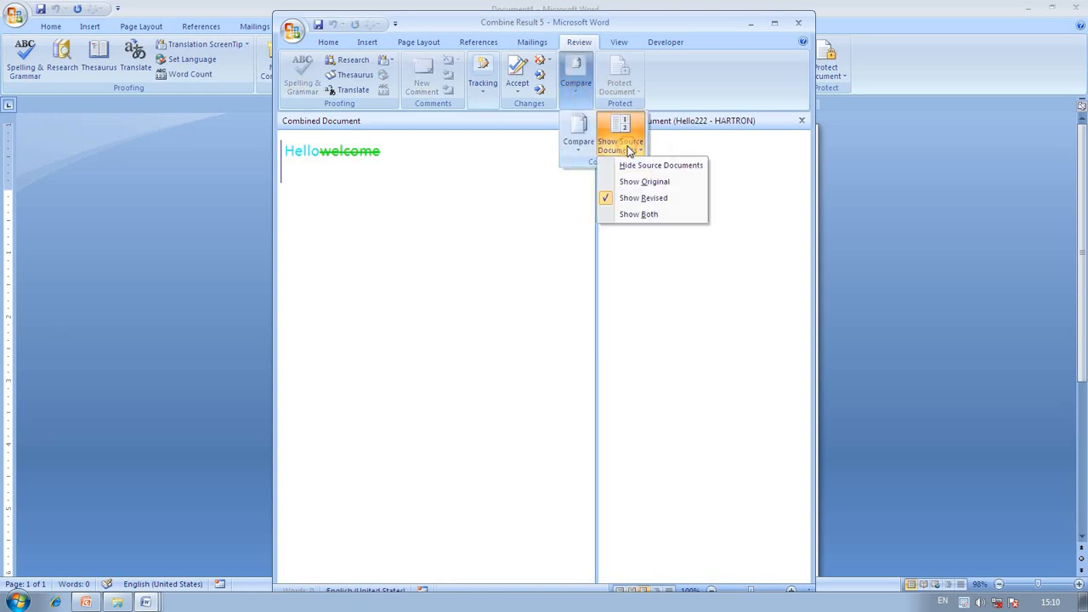
click(643, 215)
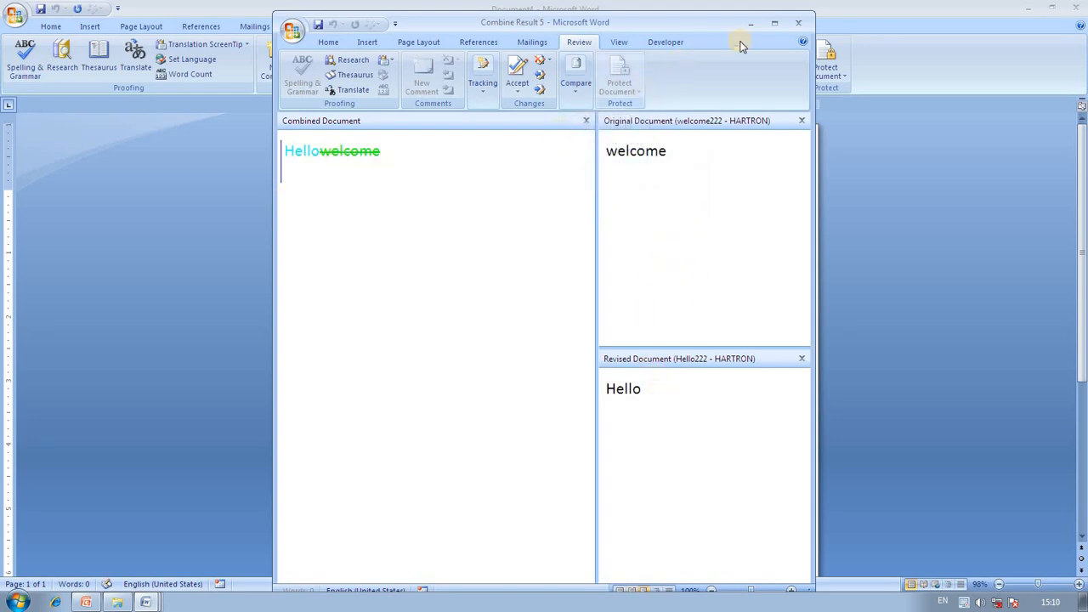
Maximize, close the original source pane, and close Combine Result 5 without saving.
click(775, 23)
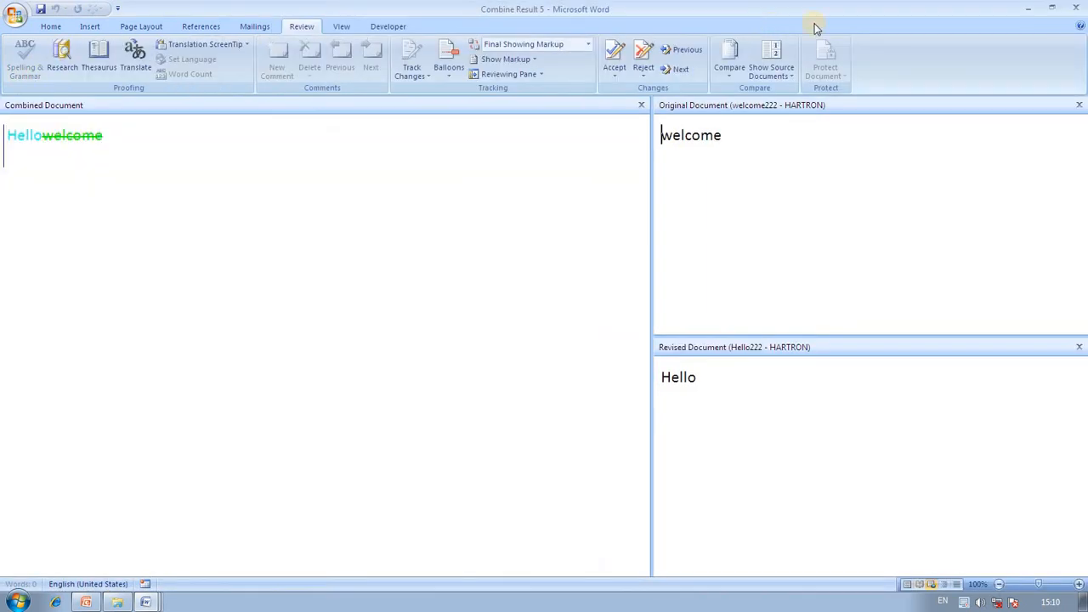
click(1079, 105)
click(1077, 10)
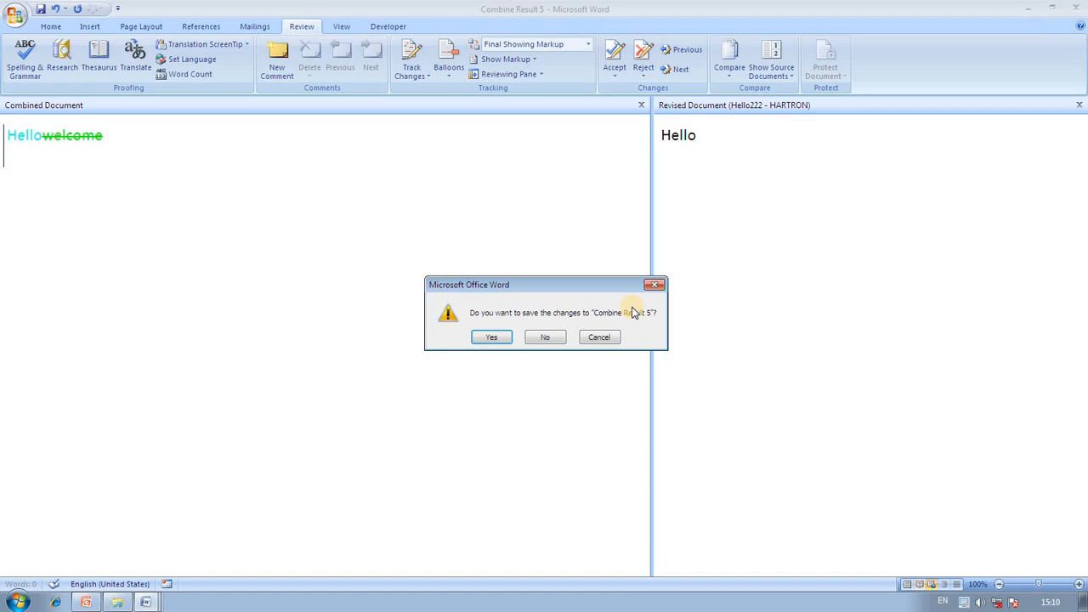
click(549, 338)
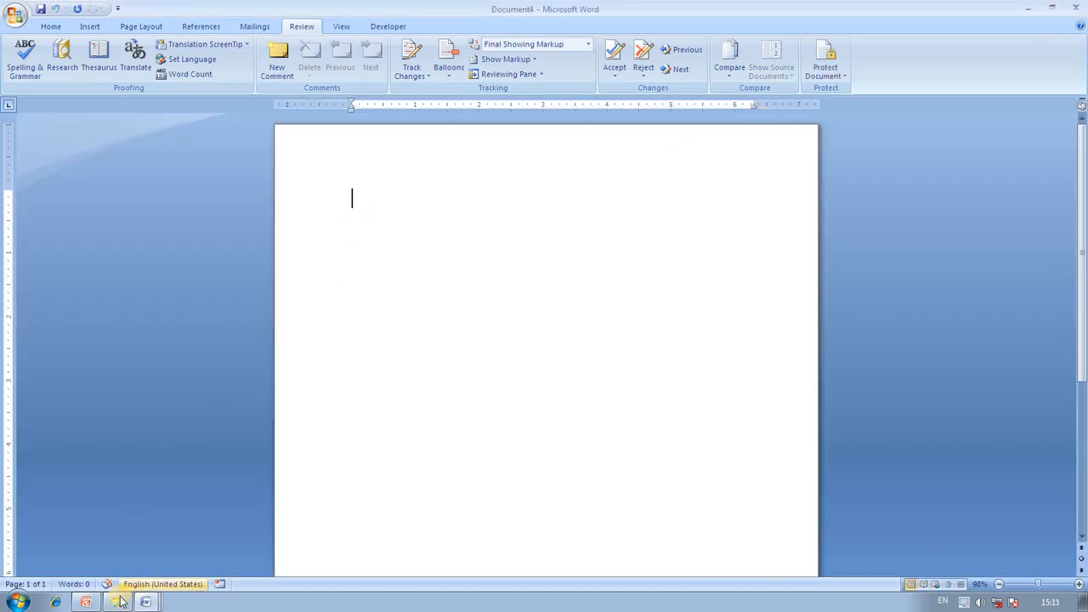
Switch to Document1 and save it to the Desktop as 'On the Insert tab'.
mouse_move(145, 601)
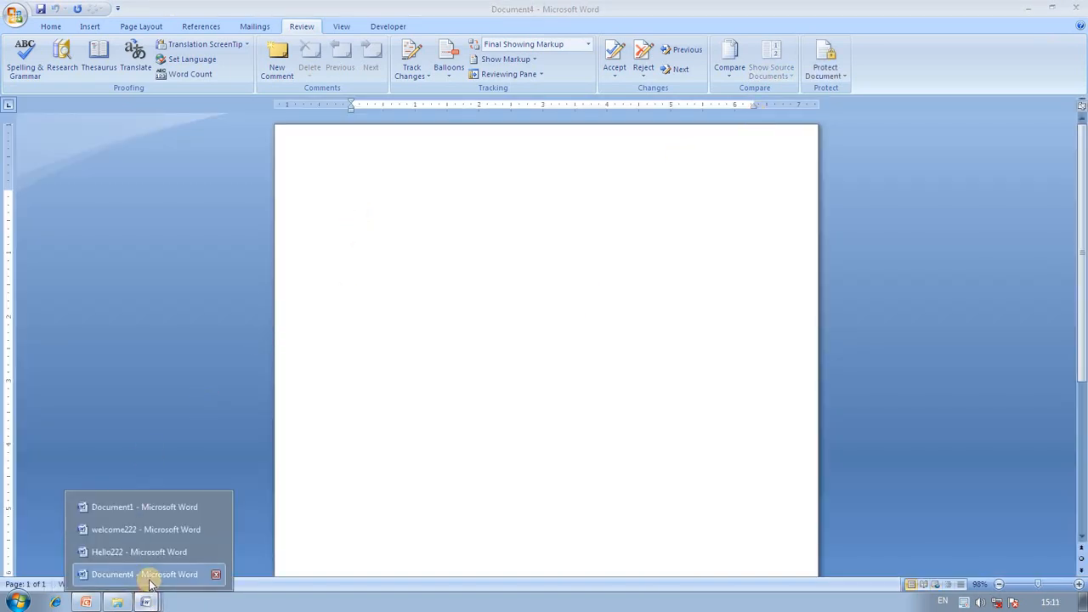
click(146, 507)
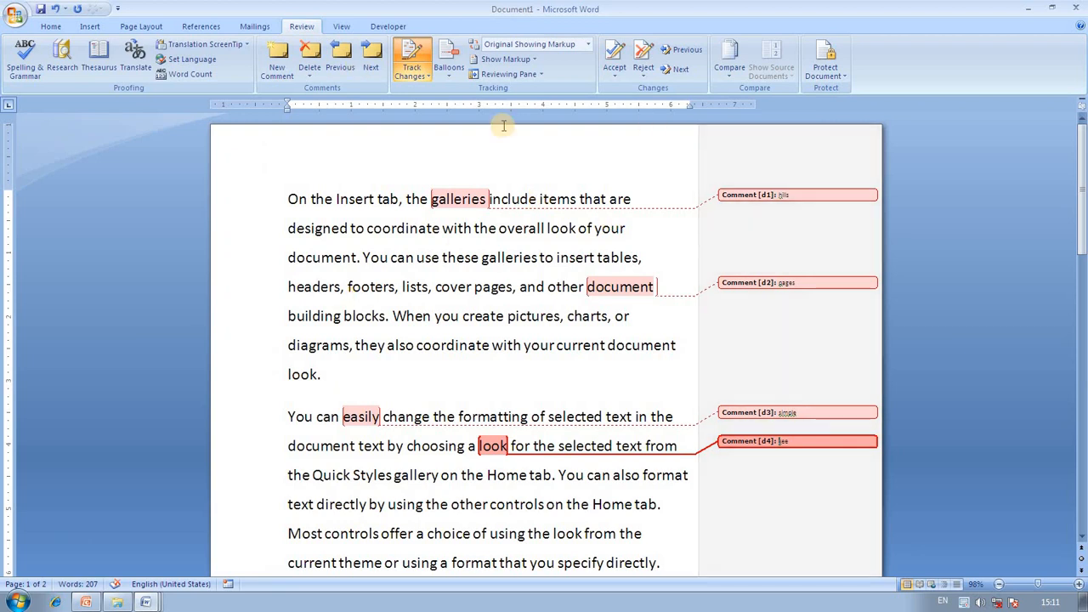
click(11, 23)
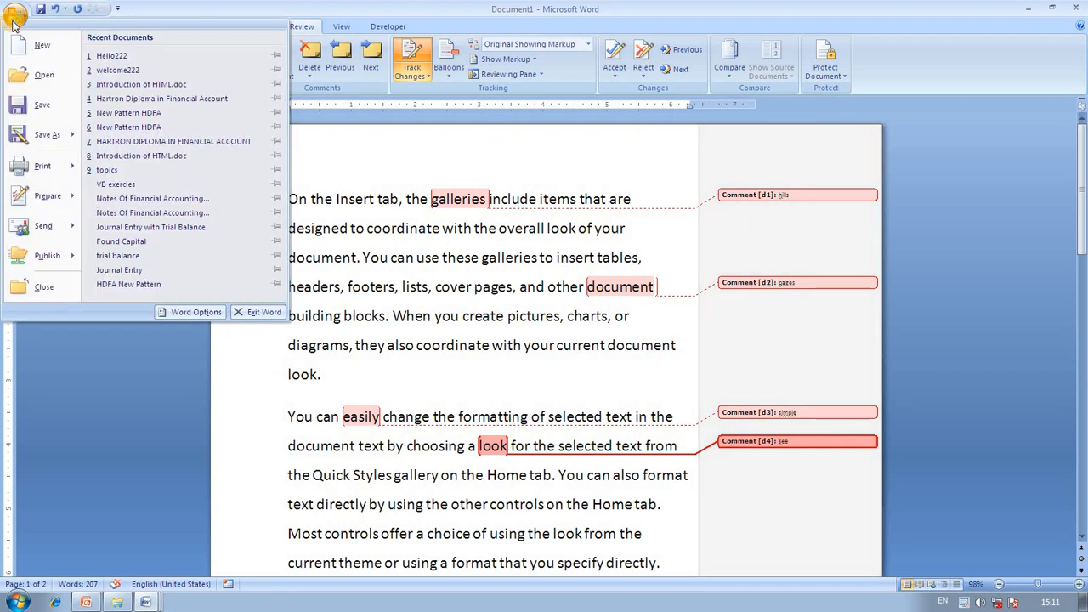
click(60, 137)
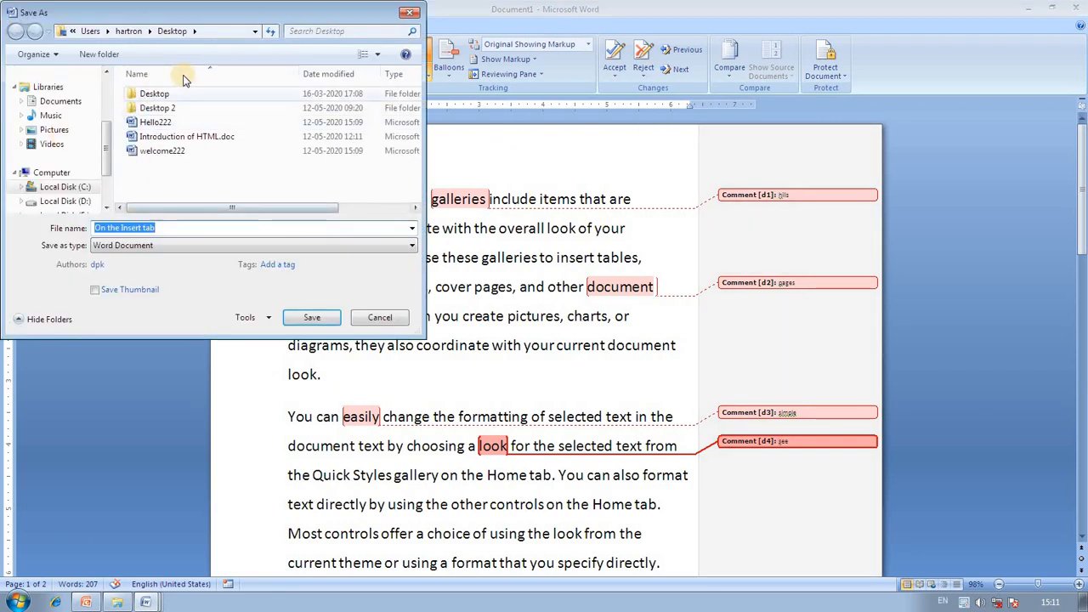
click(170, 227)
click(308, 317)
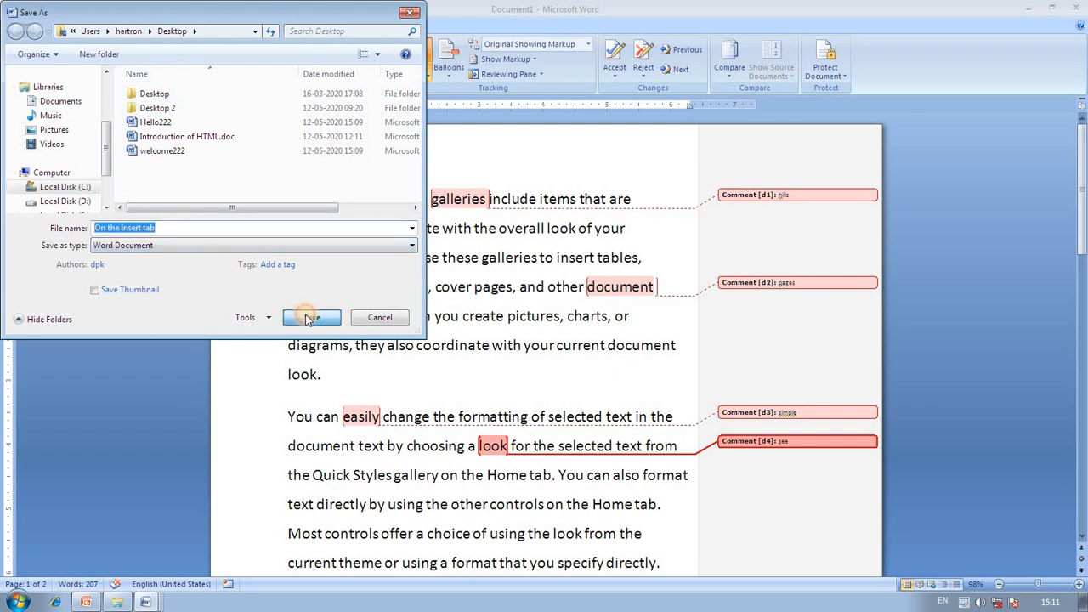
Look at the document protection options, then dismiss them.
click(835, 73)
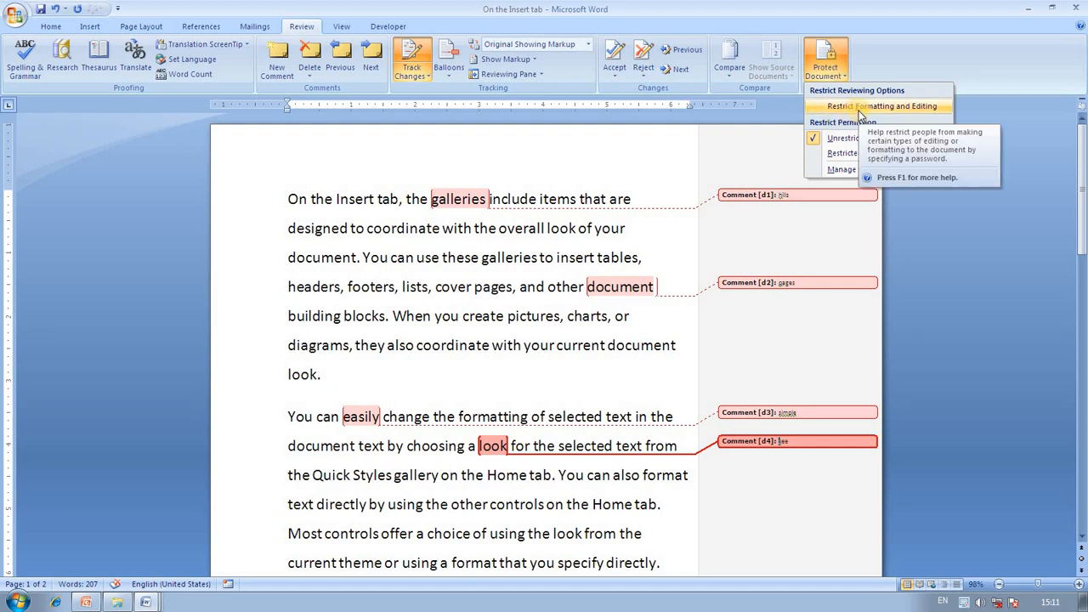
click(761, 141)
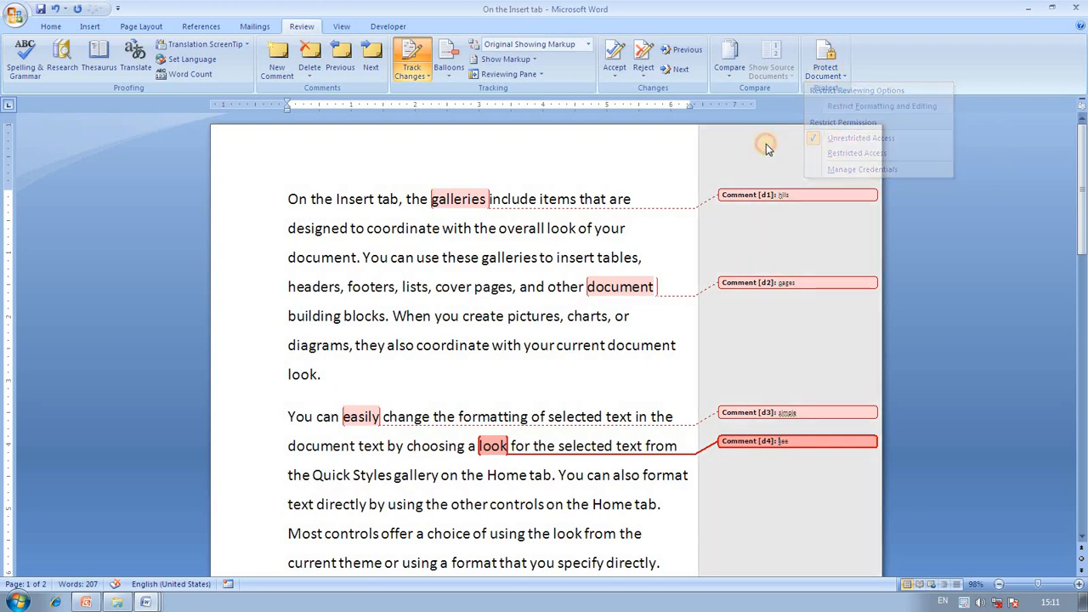
click(17, 22)
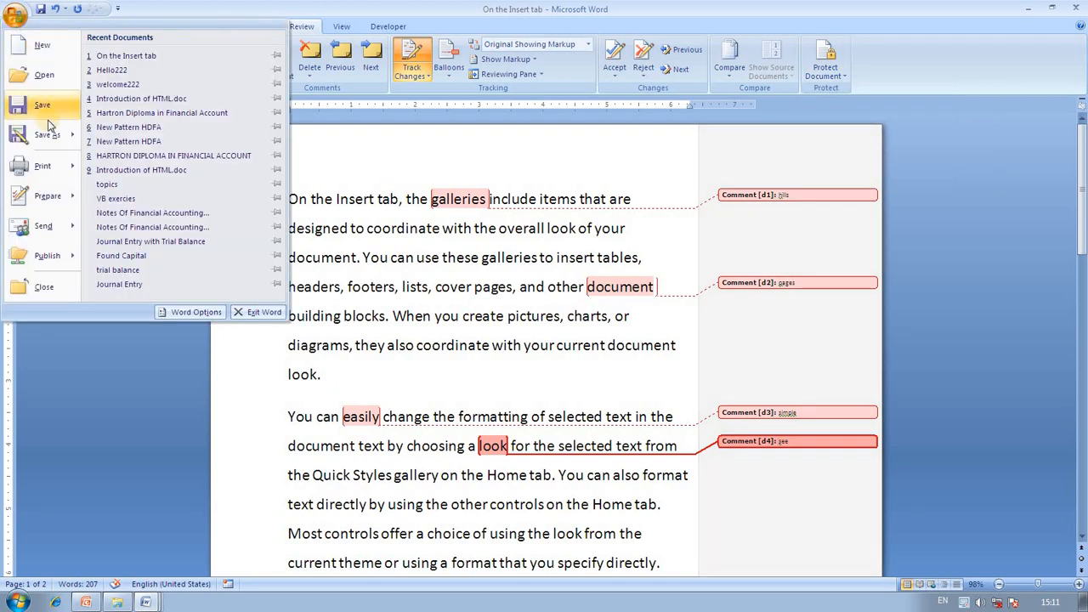
Encrypt 'On the Insert tab' with an open password, then close it, saving the changes.
mouse_move(64, 191)
click(113, 147)
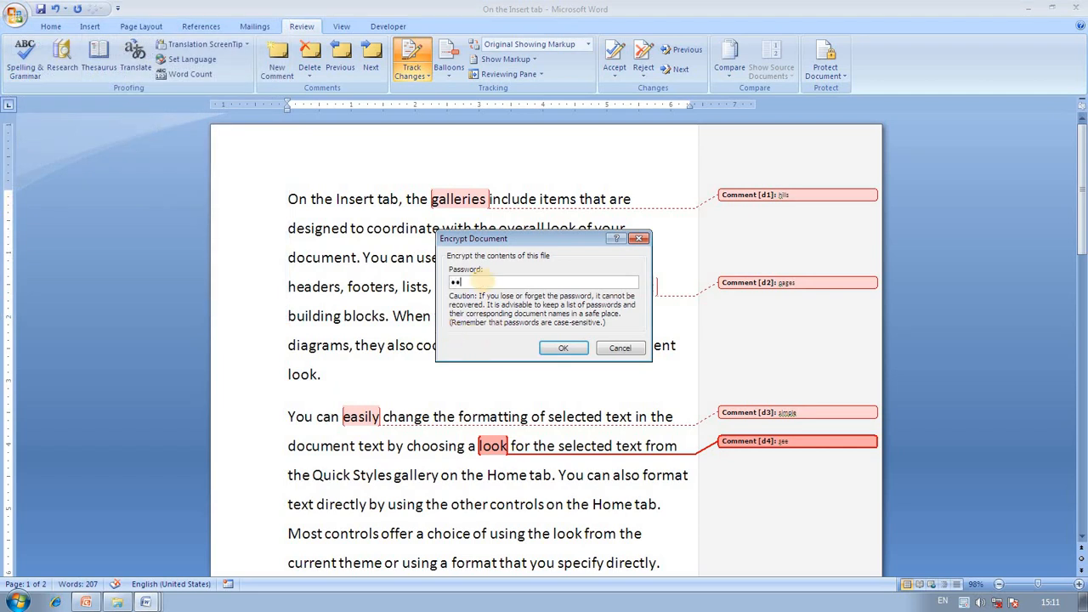
click(578, 349)
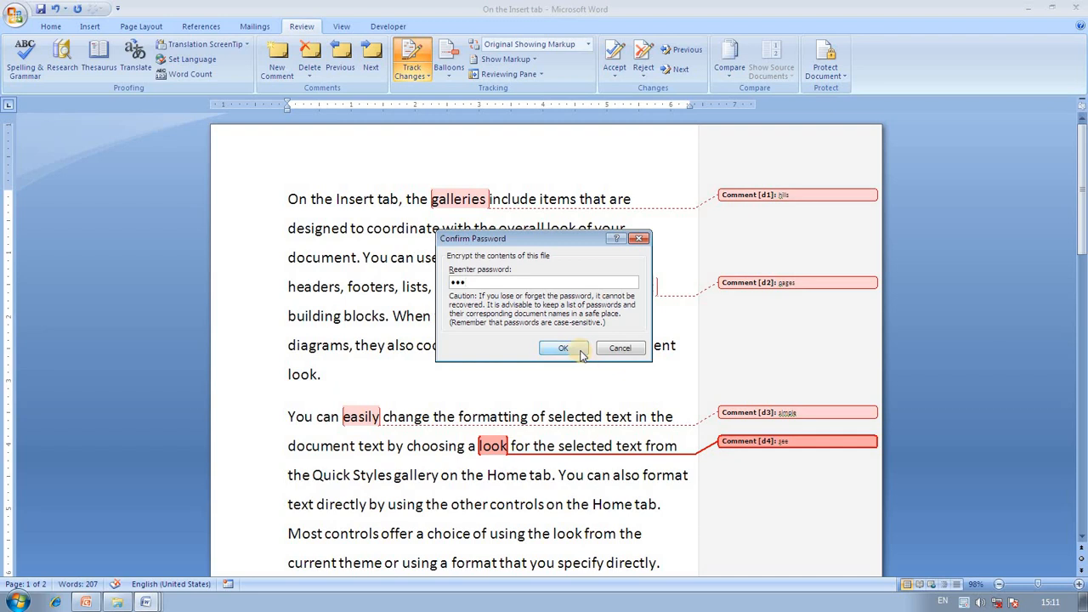
click(567, 349)
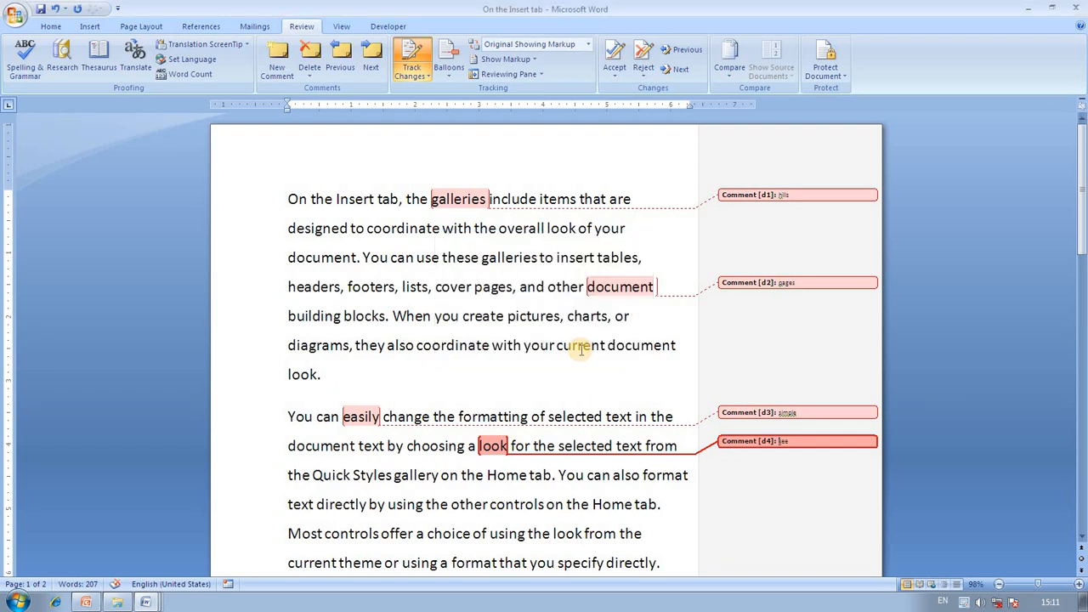
click(1080, 7)
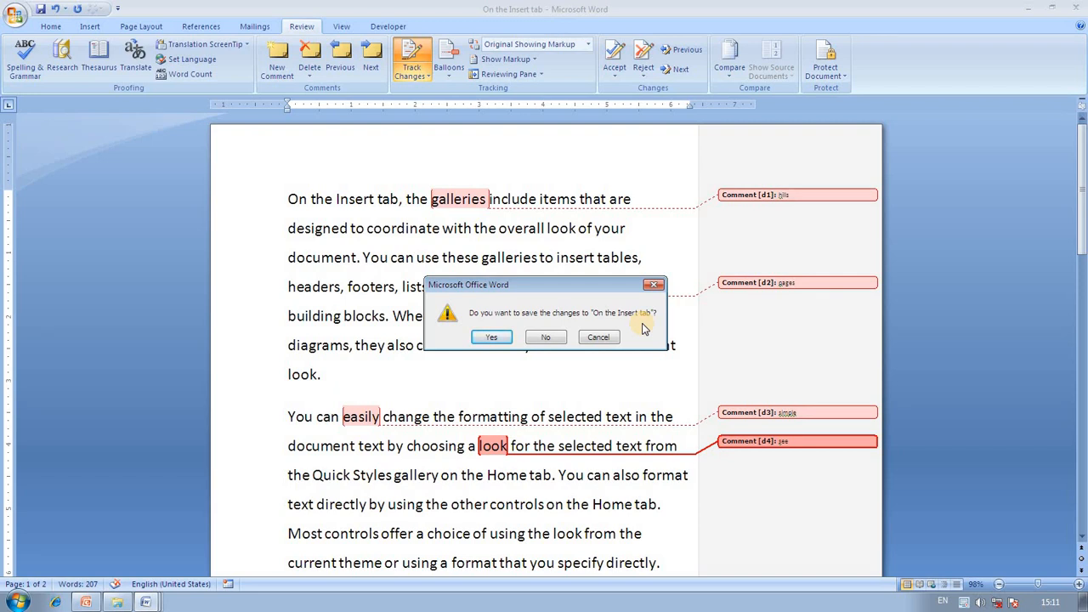
click(502, 338)
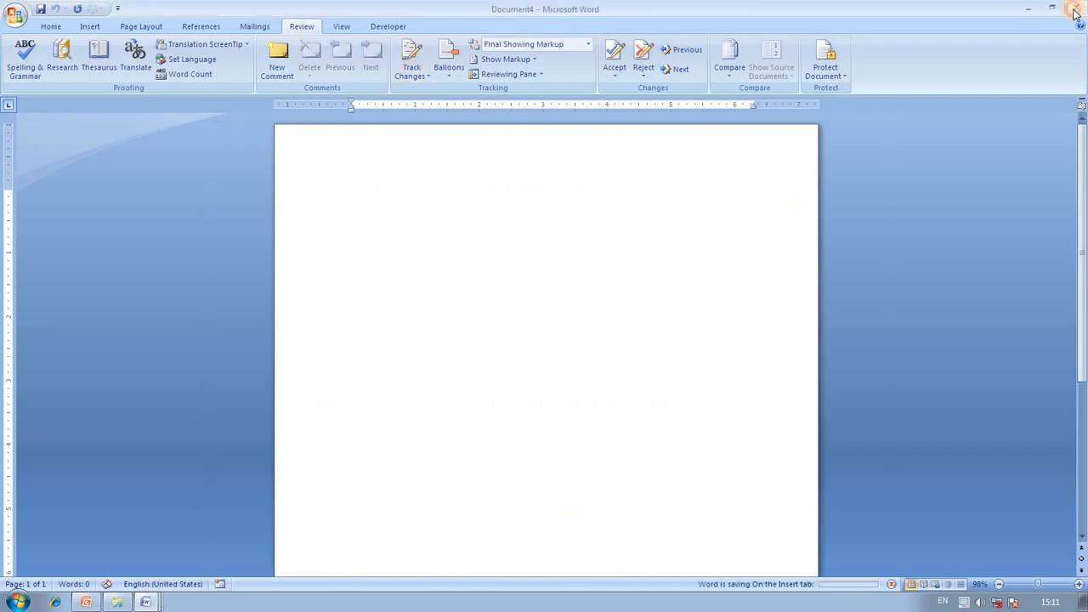
Close Document4, Hello222 and welcome222, then refresh the desktop.
click(1075, 12)
click(801, 24)
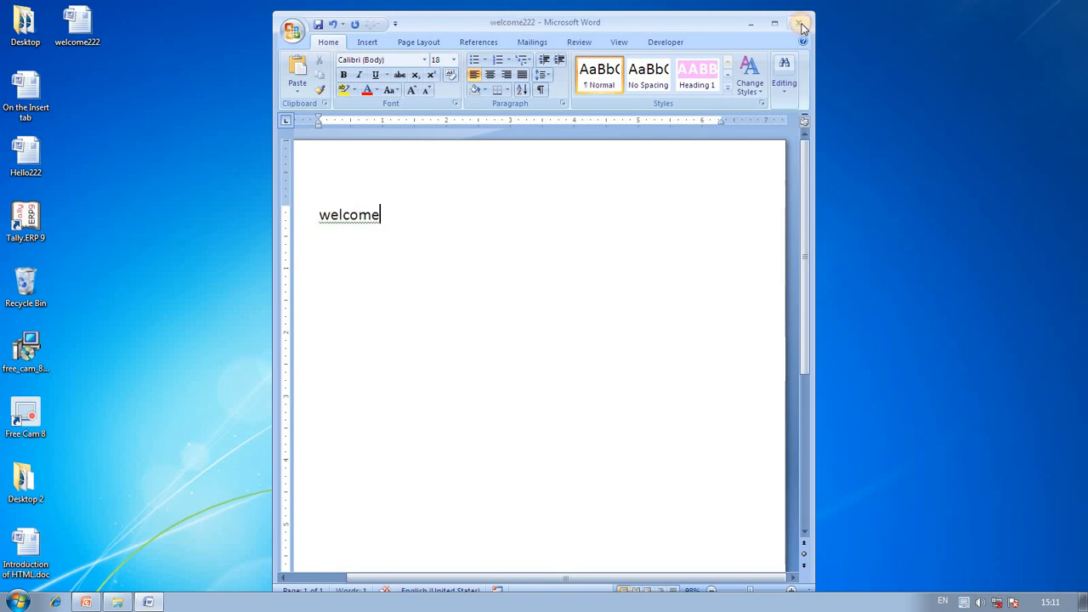
click(801, 26)
right_click(563, 63)
click(595, 103)
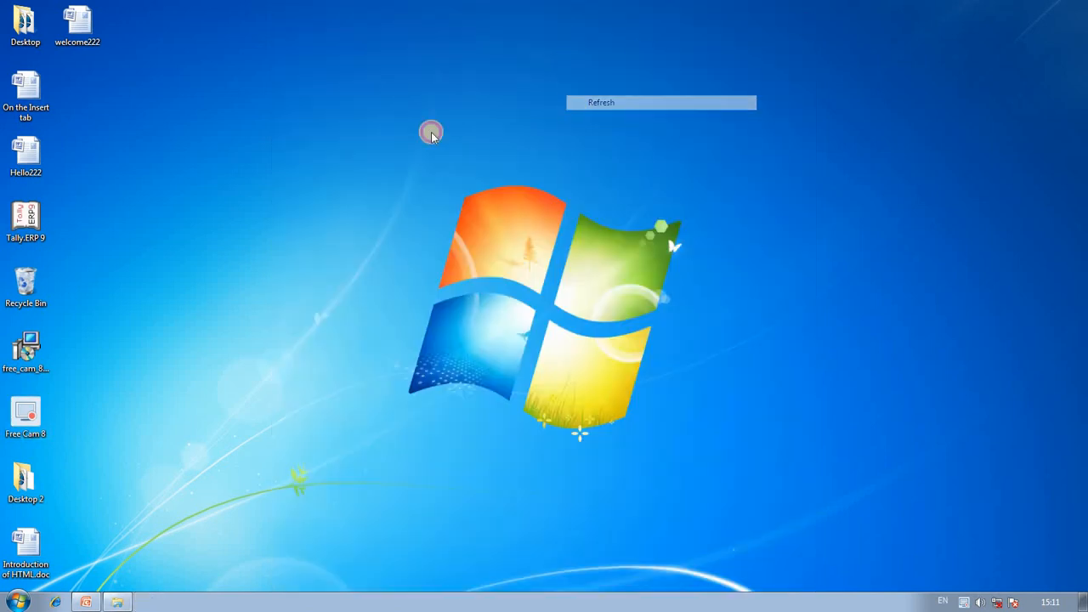
Reopen 'On the Insert tab' with its password, maximize it, and show the Review tab.
click(89, 31)
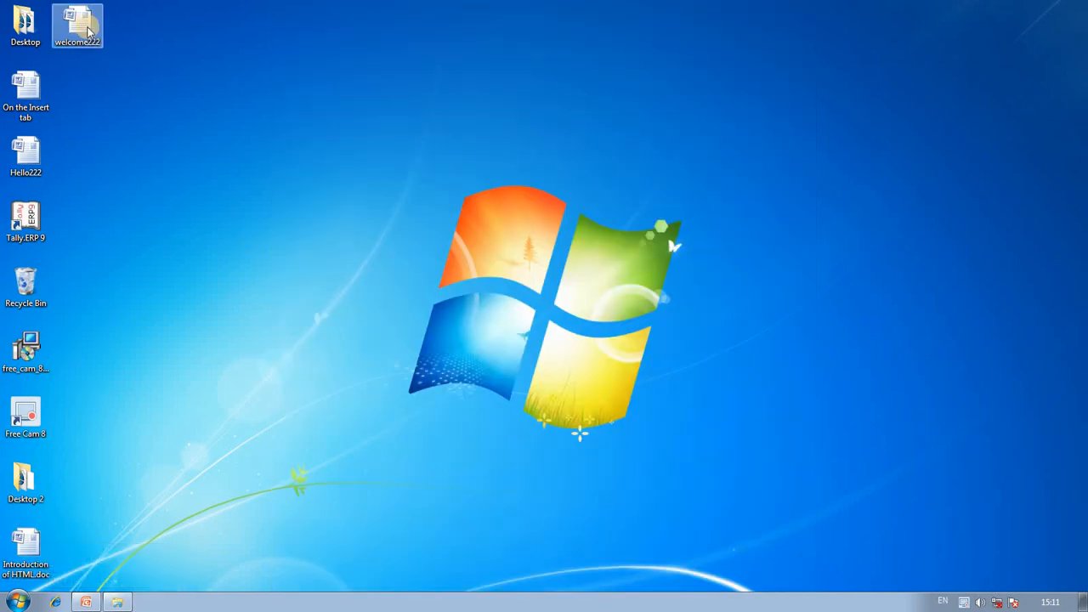
click(31, 103)
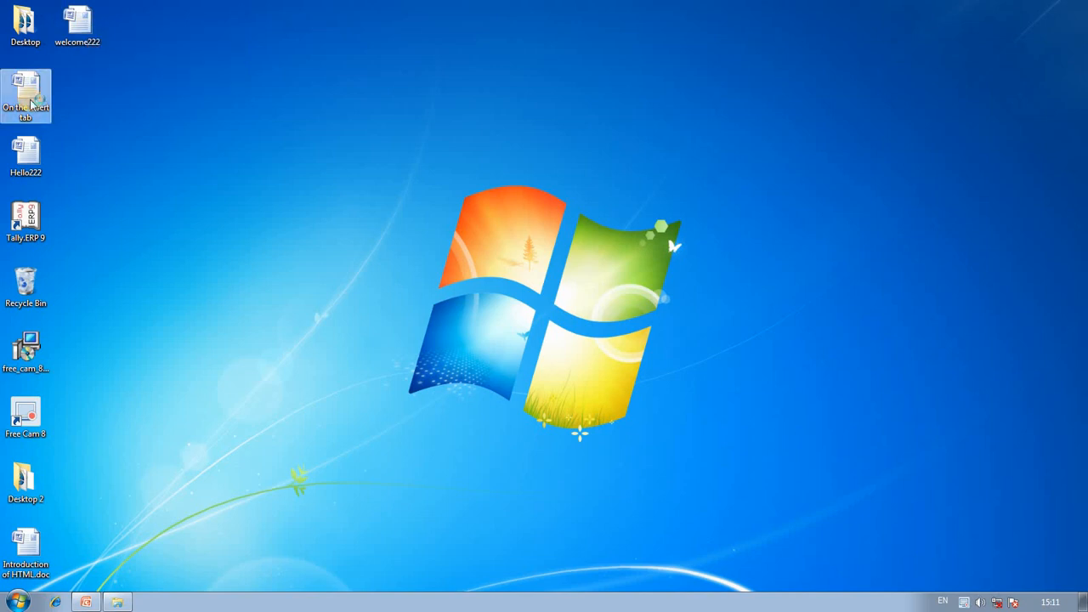
double_click(31, 103)
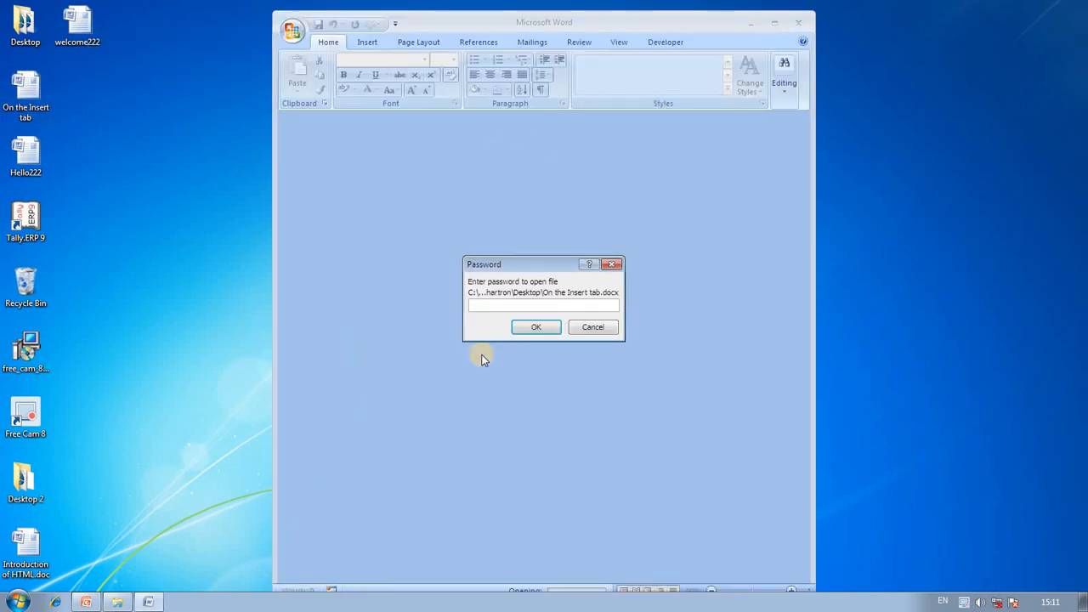
text(123)
click(536, 327)
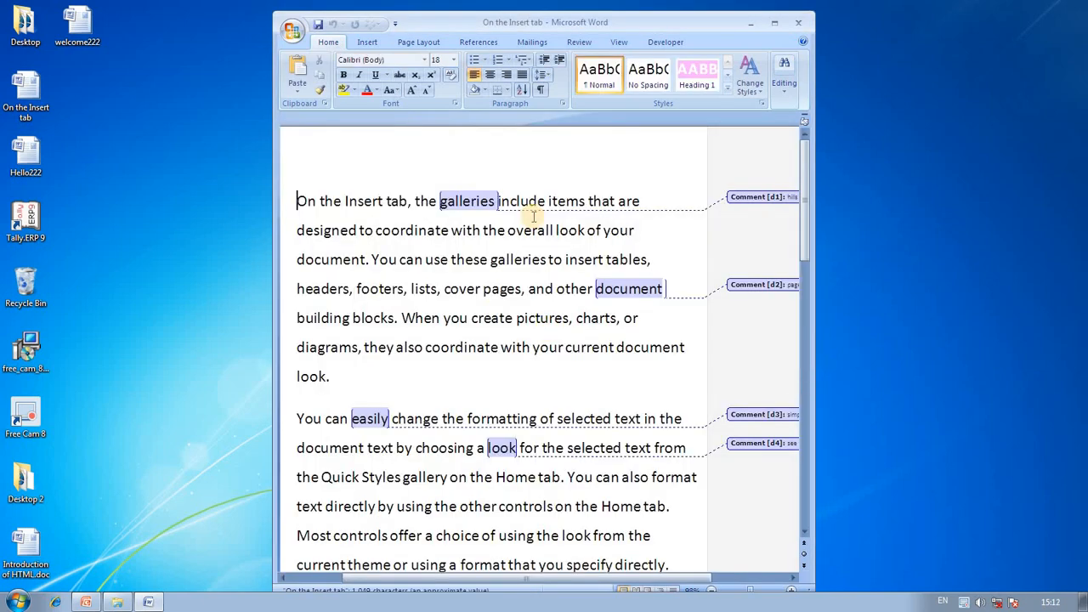
click(774, 22)
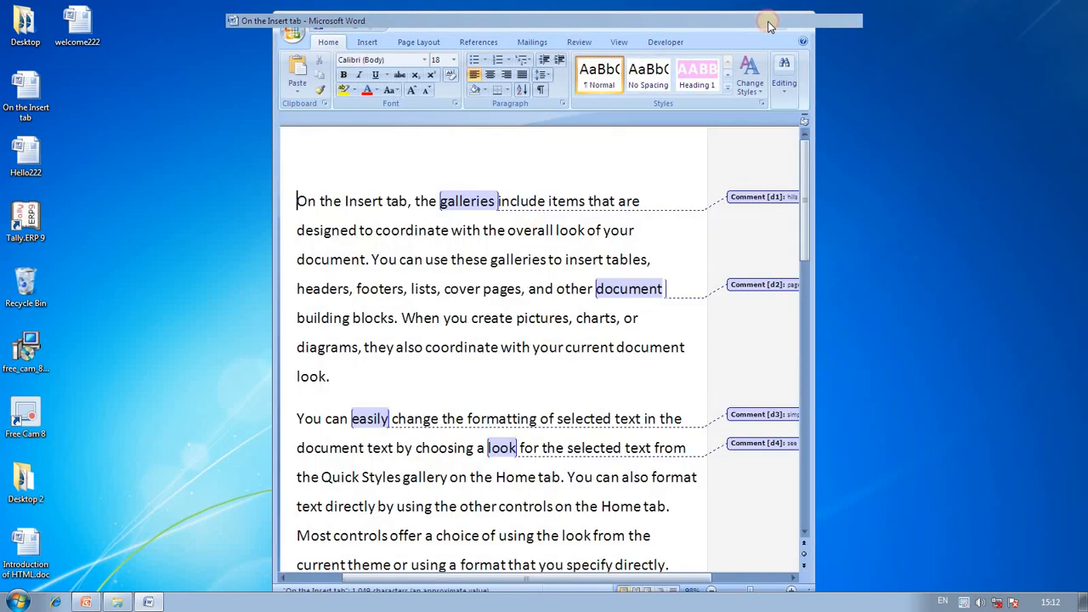
click(301, 26)
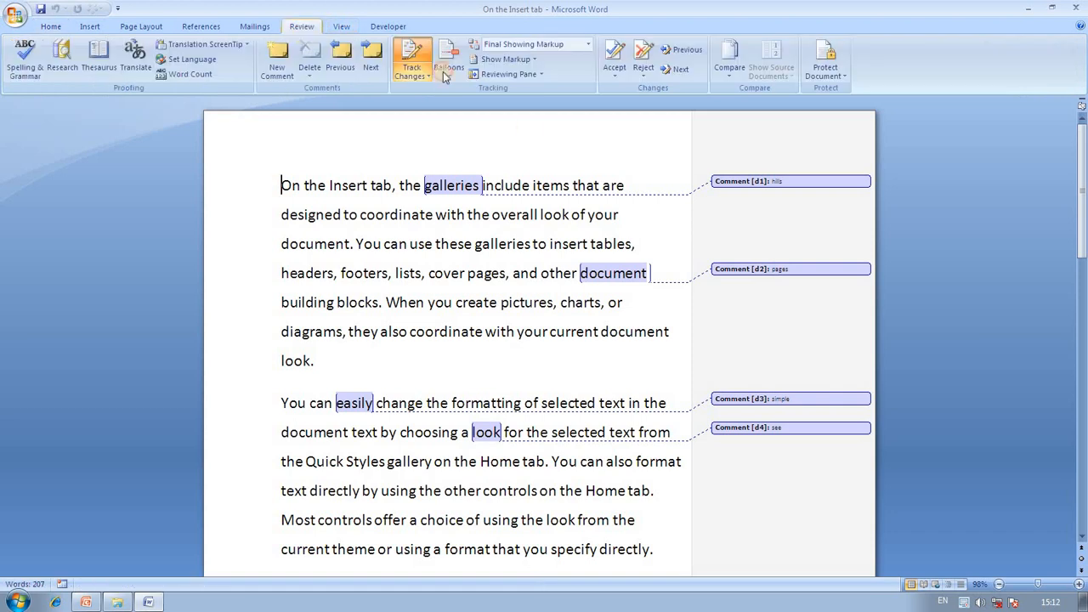